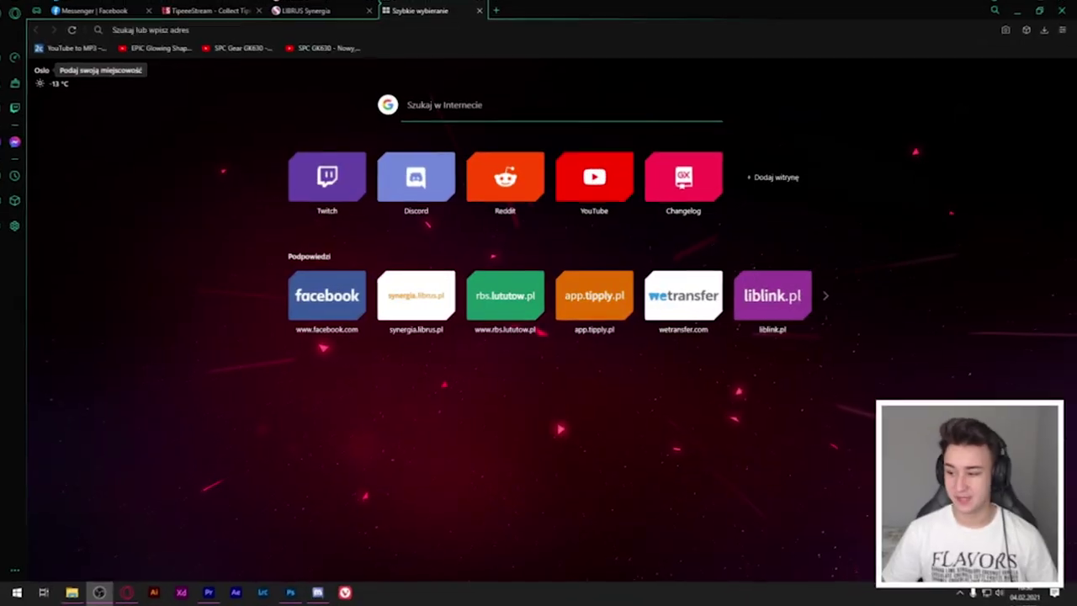
Open your YouTube channel's Videos tab and screen-capture the grid of uploaded thumbnails.
{"action": "left_click", "coordinate": [522, 31]}
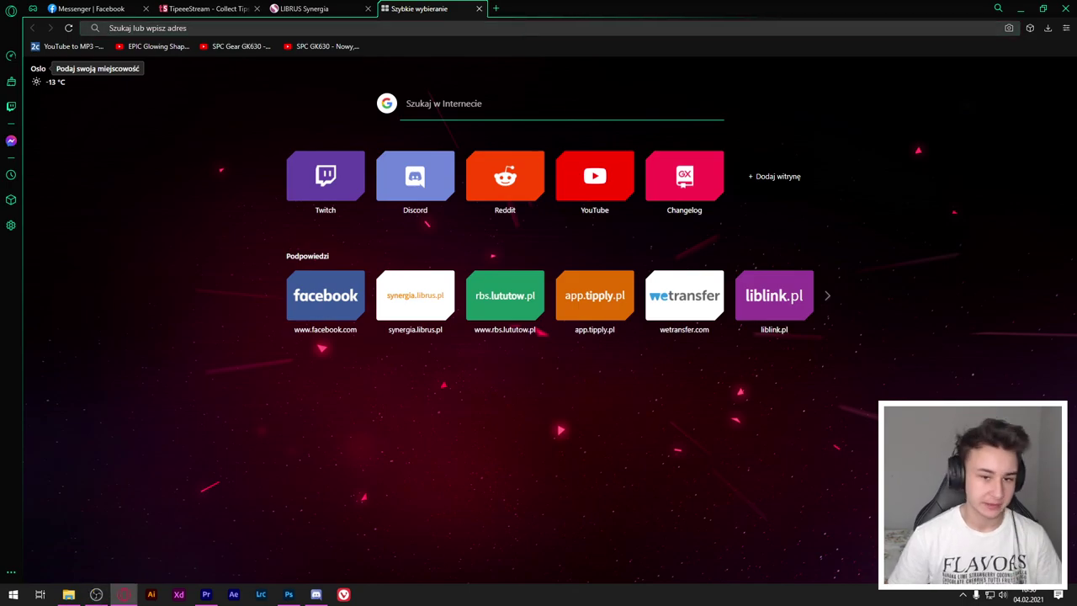
{"action": "left_click", "coordinate": [595, 177]}
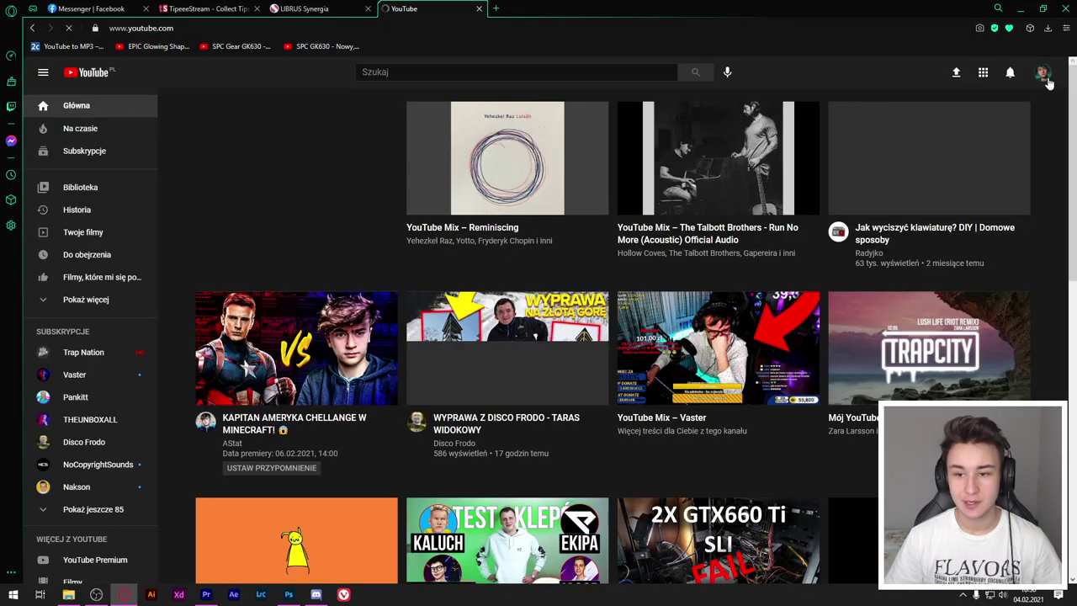
{"action": "left_click", "coordinate": [1043, 74]}
{"action": "left_click", "coordinate": [934, 156]}
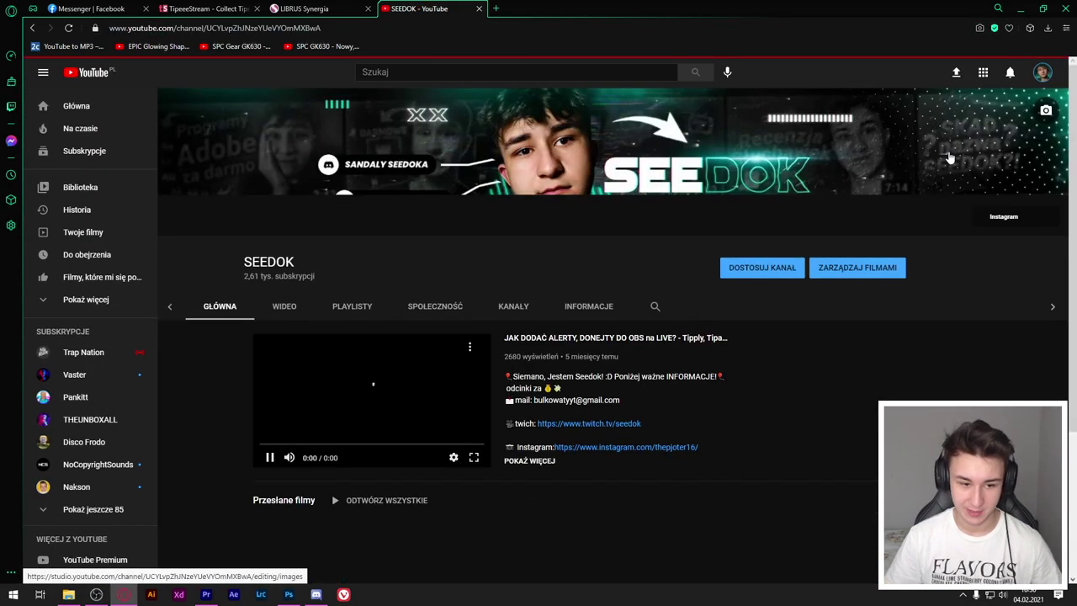
{"action": "left_click", "coordinate": [354, 306]}
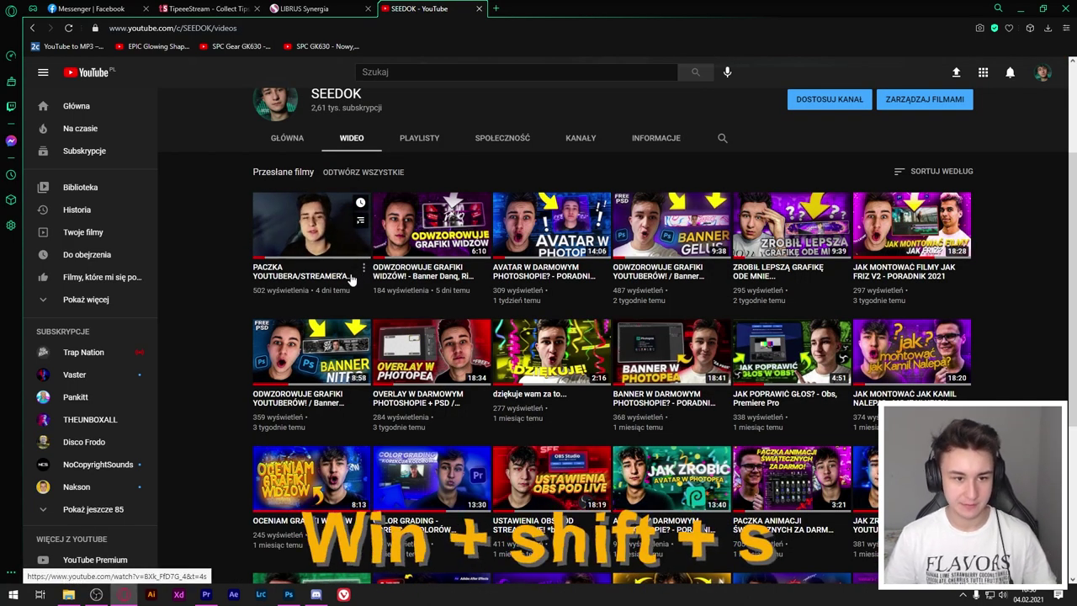
{"action": "key", "text": "super+shift+s"}
{"action": "mouse_move", "coordinate": [233, 176]}
{"action": "left_mouse_down"}
{"action": "mouse_move", "coordinate": [494, 496]}
{"action": "mouse_move", "coordinate": [992, 564]}
{"action": "left_mouse_up"}
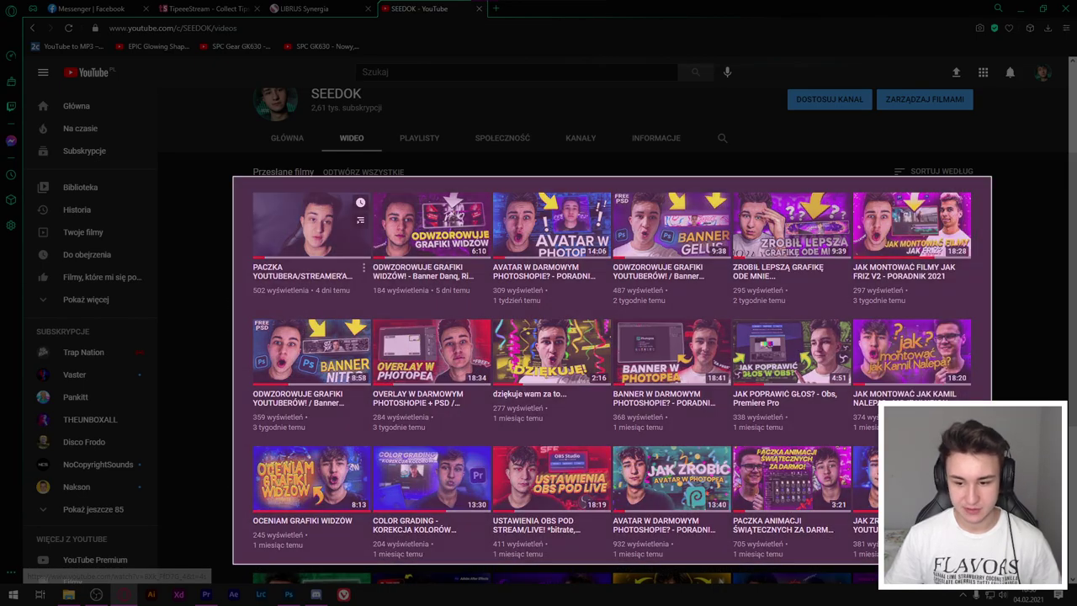
In Photoshop, create a new 1920×1080 document named Miniaturka.
{"action": "left_click", "coordinate": [288, 594]}
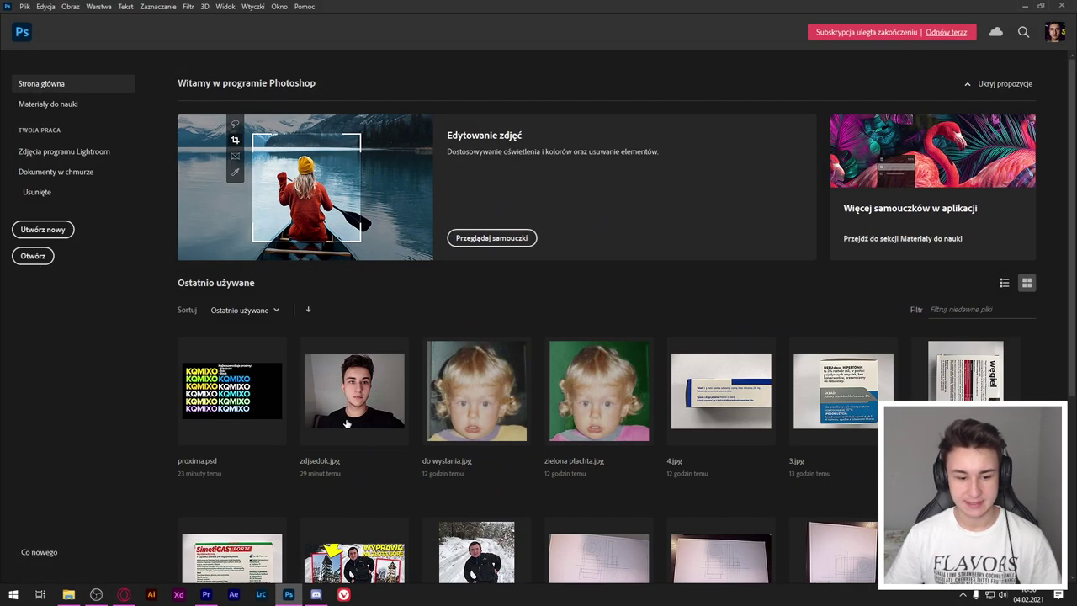
{"action": "left_click", "coordinate": [58, 225]}
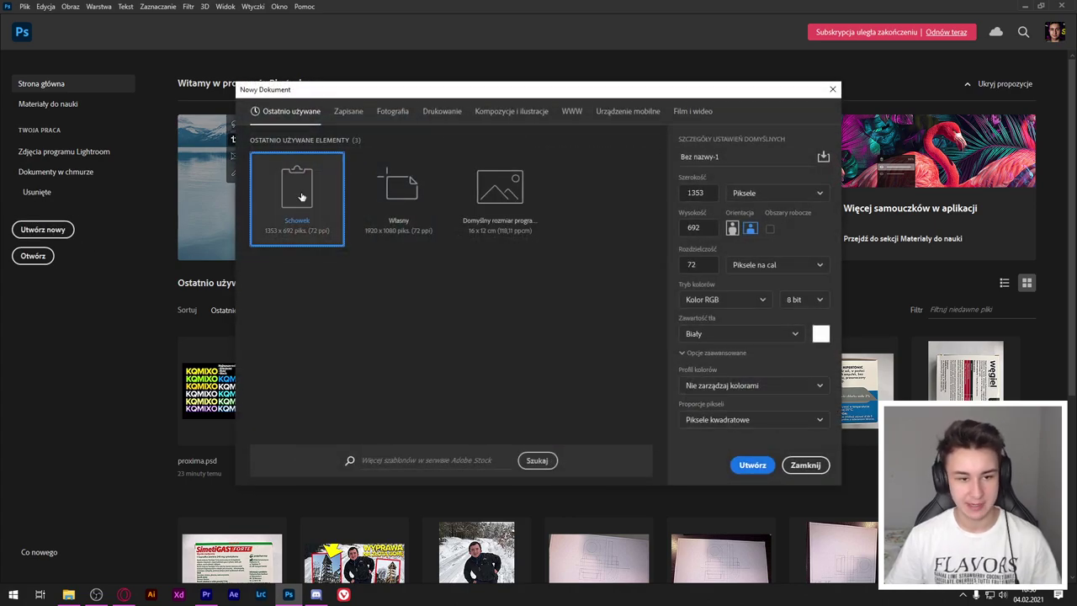
{"action": "left_click", "coordinate": [396, 197]}
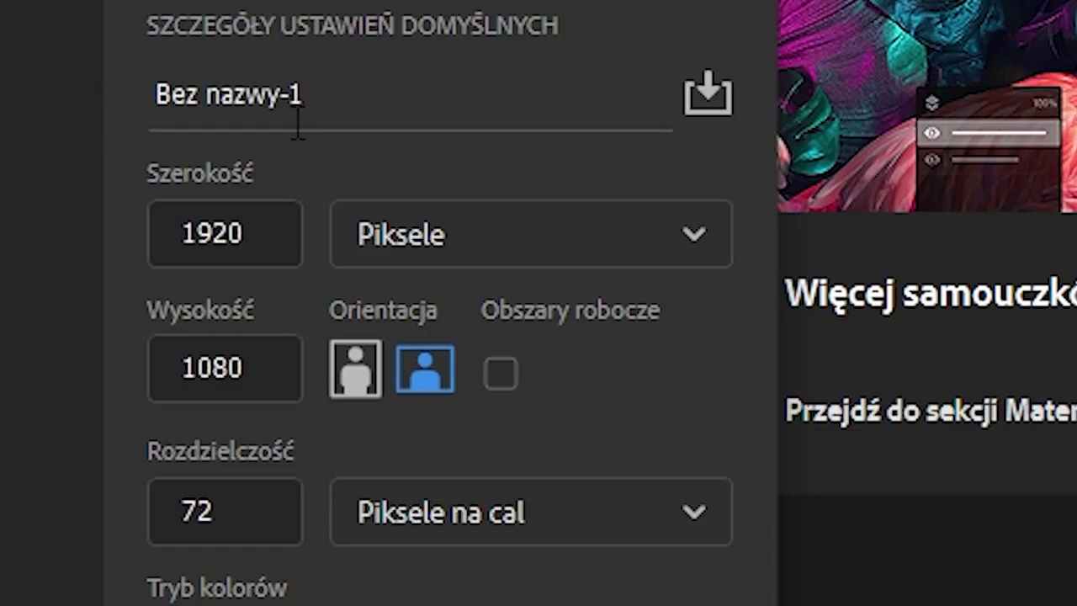
{"action": "left_click", "coordinate": [298, 124]}
{"action": "type", "text": "M"}
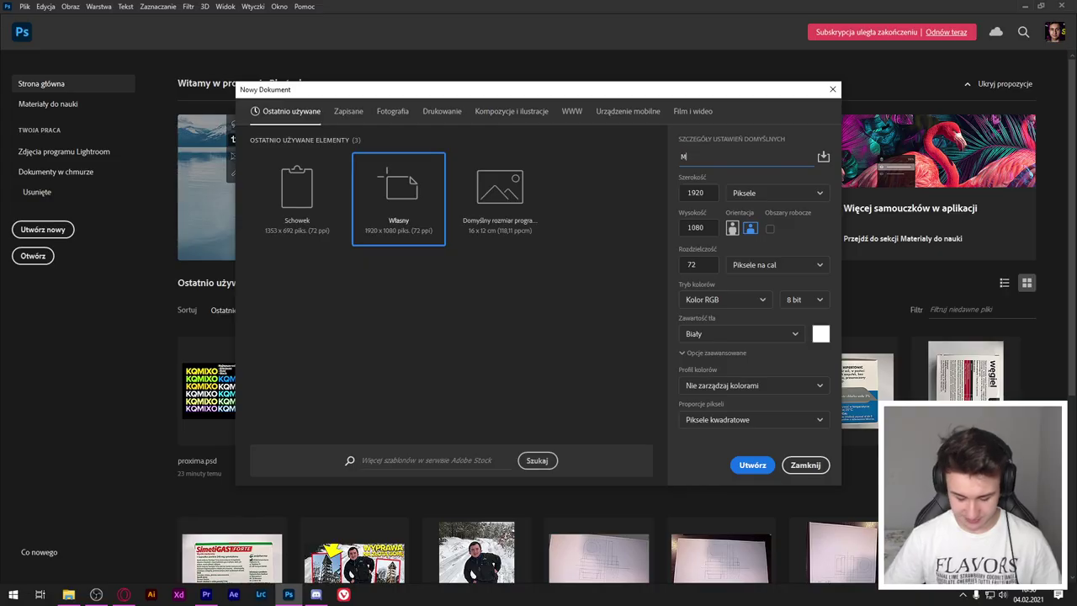
{"action": "type", "text": "ka"}
{"action": "key", "text": "Return"}
Paste the captured video grid and scale it up to fill the canvas.
{"action": "key", "text": "ctrl+v"}
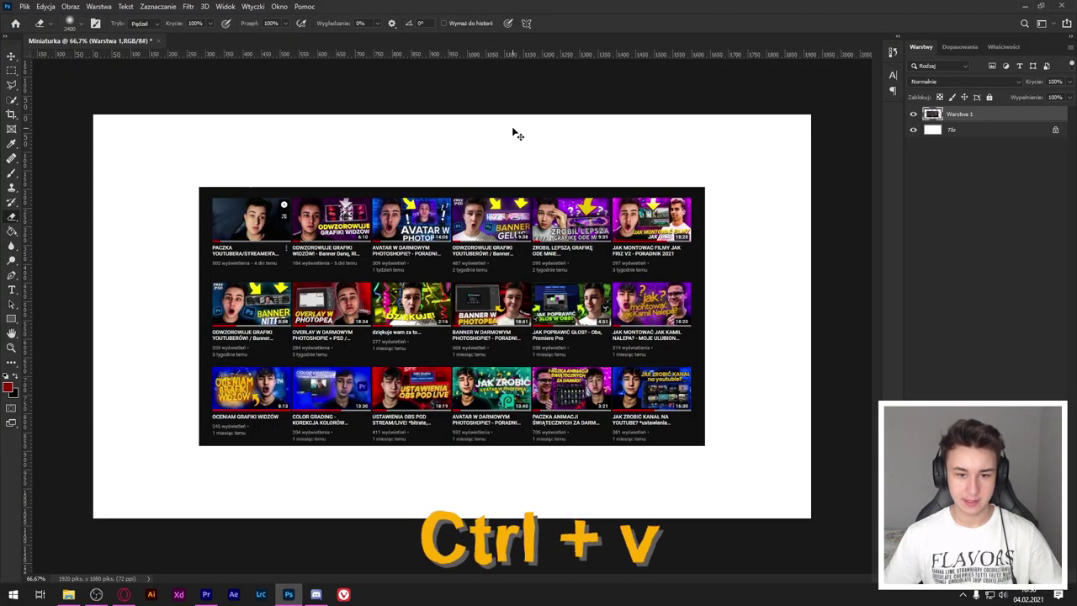
{"action": "key", "text": "ctrl+t"}
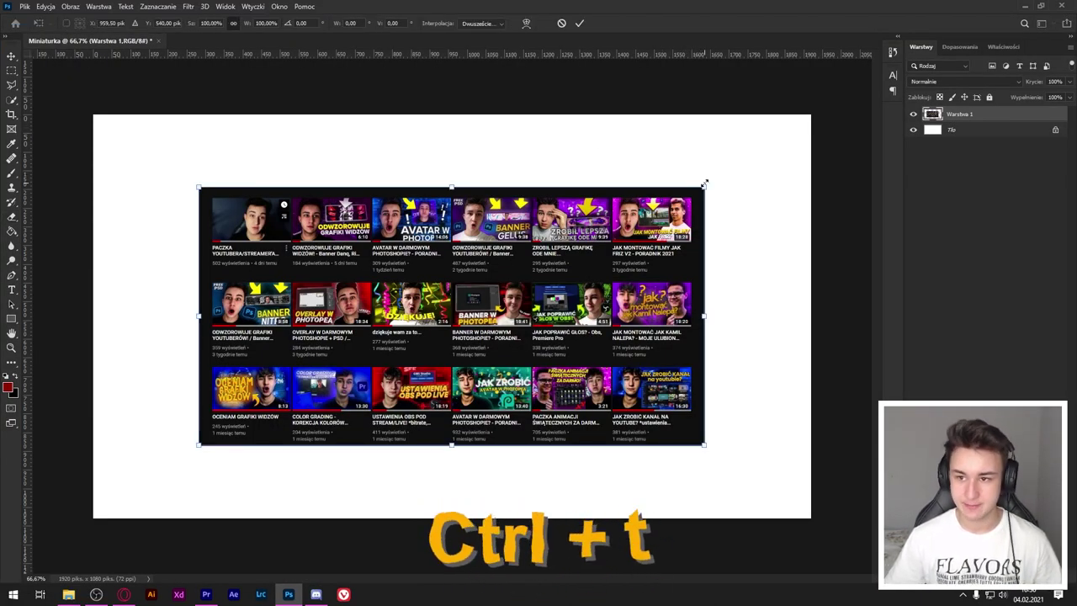
{"action": "mouse_move", "coordinate": [705, 182]}
{"action": "left_mouse_down"}
{"action": "mouse_move", "coordinate": [855, 123]}
{"action": "mouse_move", "coordinate": [871, 102]}
{"action": "left_mouse_up"}
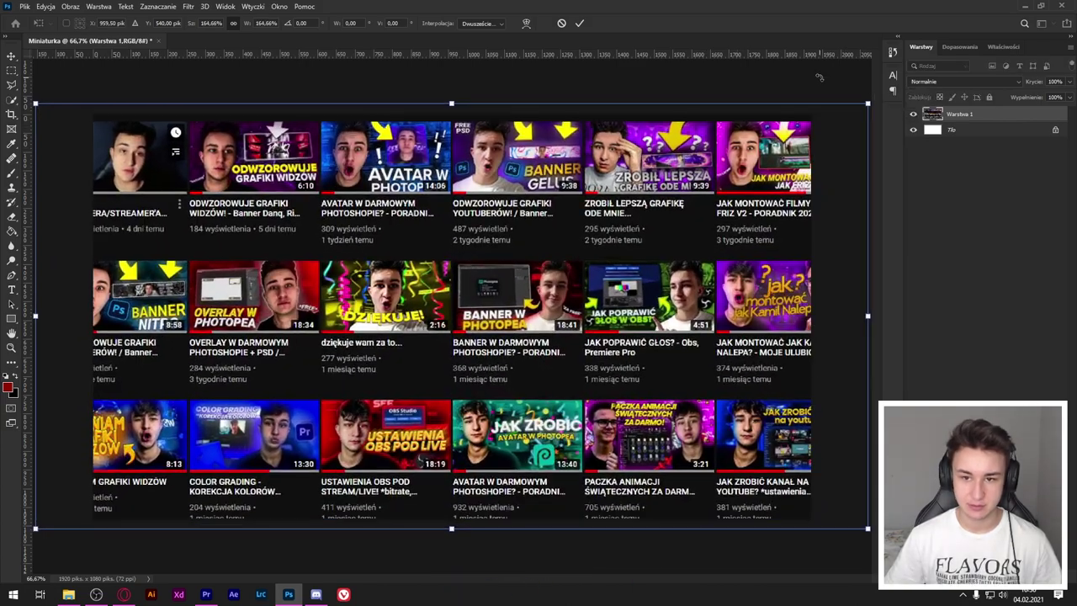
{"action": "left_click", "coordinate": [579, 23]}
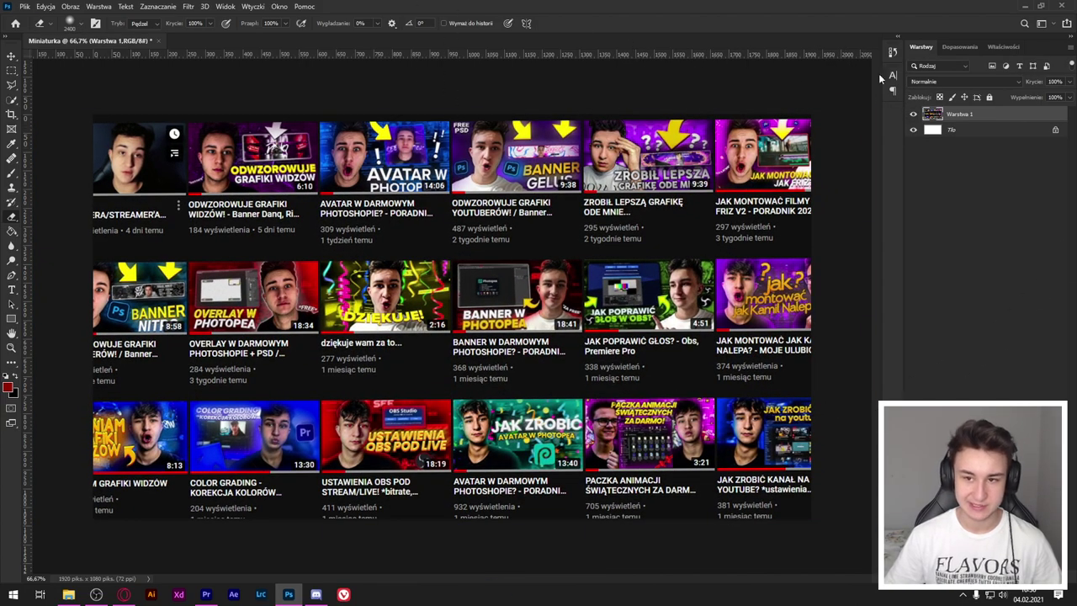
Make the grid greyscale and dark with Hue/Saturation: Saturation -100, Lightness -63.
{"action": "key", "text": "ctrl+u"}
{"action": "left_click_drag", "start_coordinate": [506, 223], "coordinate": [194, 241]}
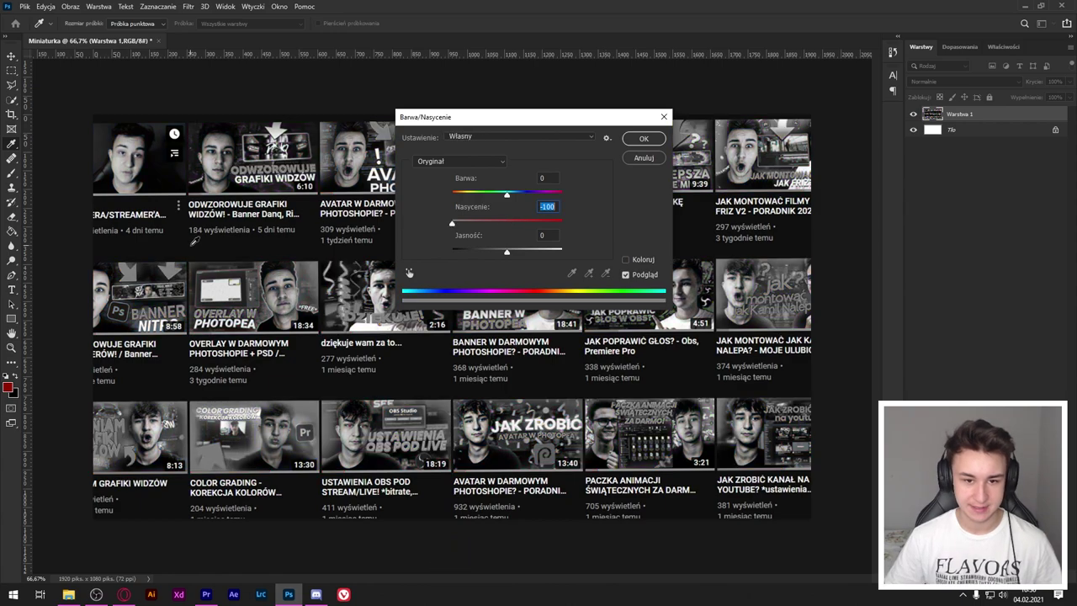
{"action": "left_click_drag", "start_coordinate": [507, 252], "coordinate": [473, 255]}
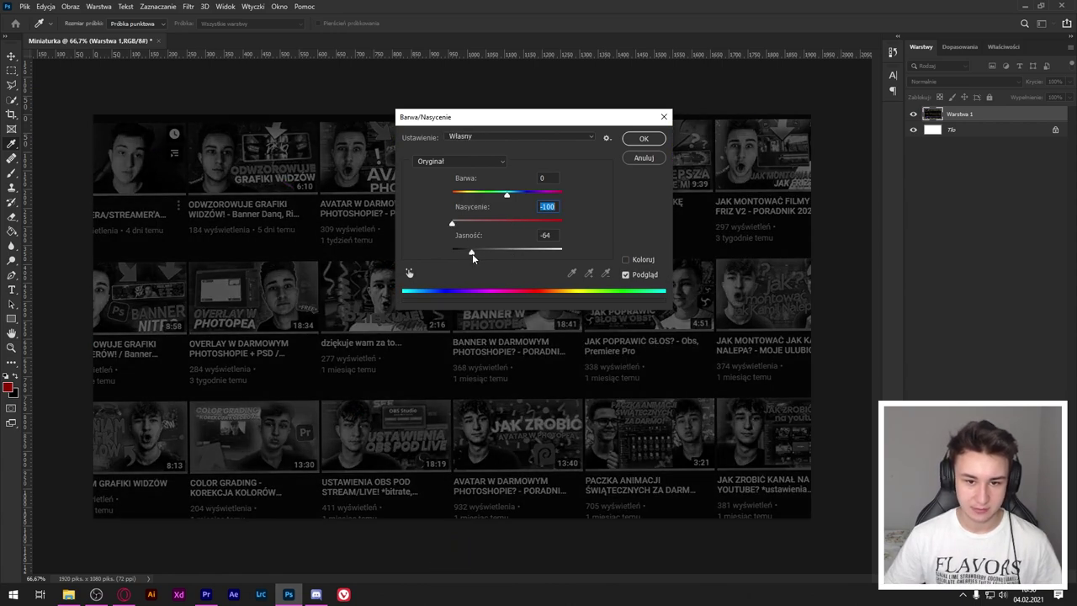
{"action": "left_click", "coordinate": [638, 138]}
{"action": "left_click", "coordinate": [189, 6]}
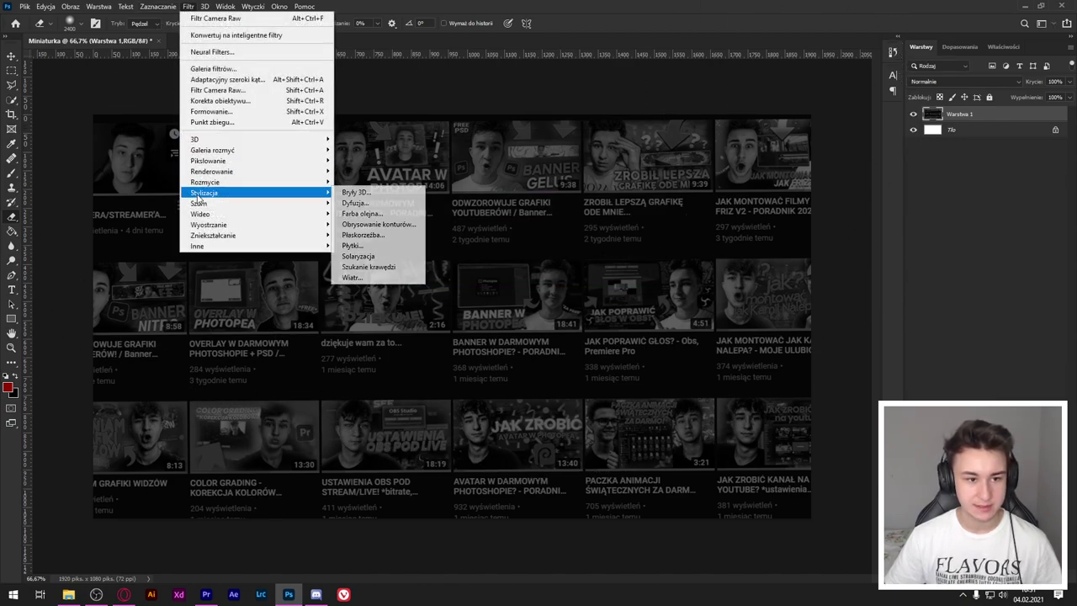
Apply the Wind filter to the grid using the plain Wind method.
{"action": "left_click", "coordinate": [403, 280]}
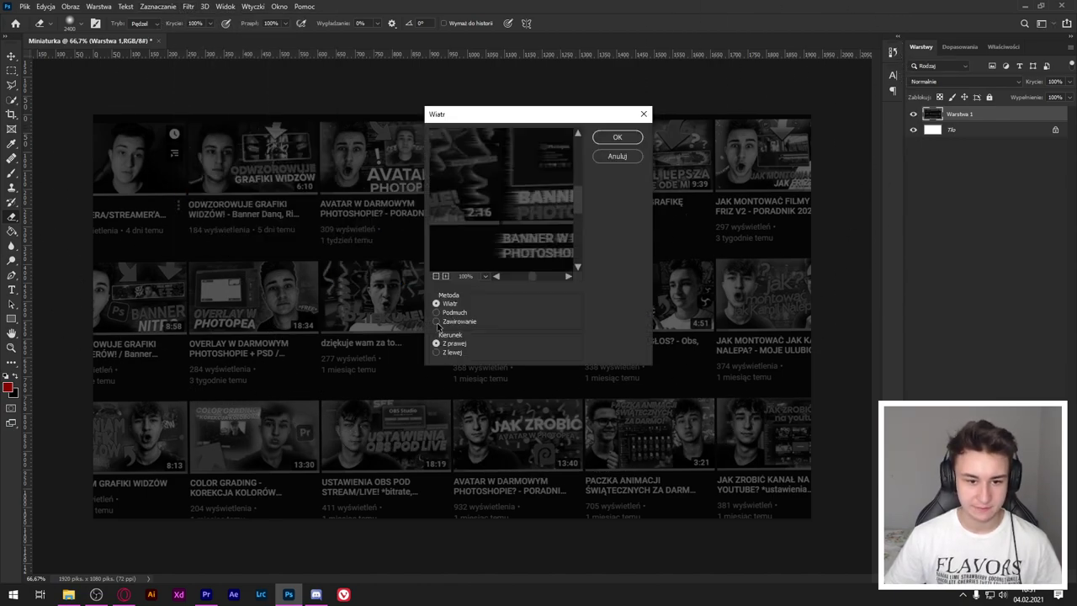
{"action": "left_click", "coordinate": [435, 321]}
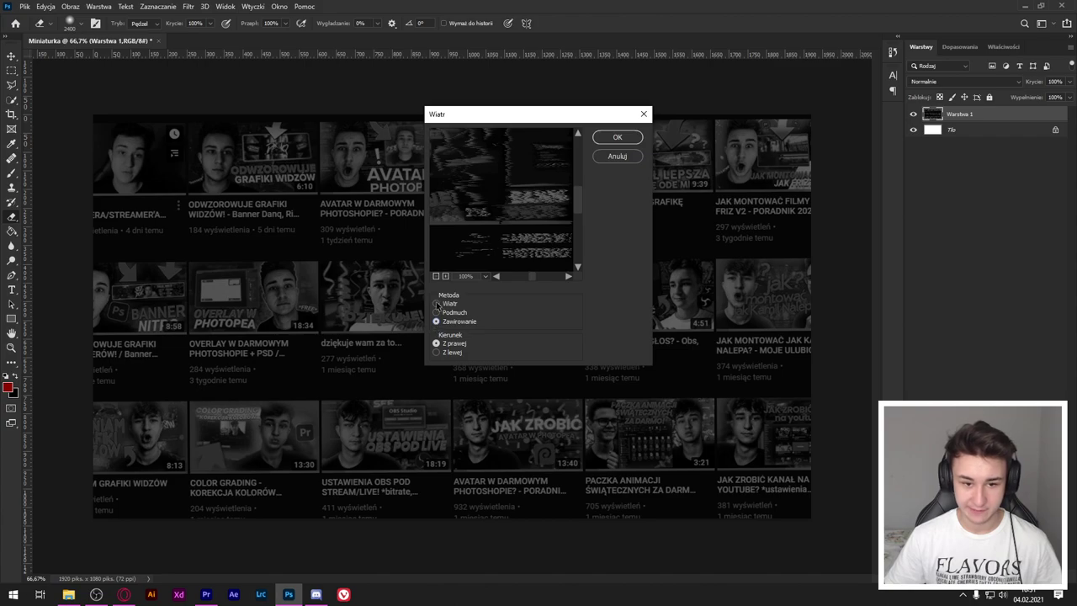
{"action": "left_click", "coordinate": [436, 303]}
{"action": "left_click", "coordinate": [617, 136]}
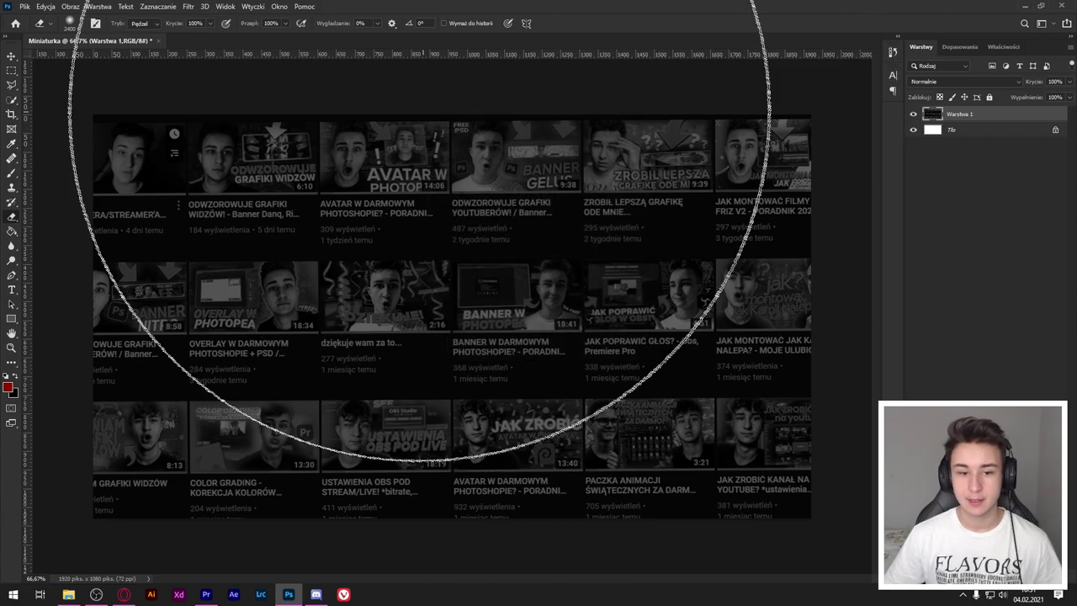
Add a Motion Blur to the grid at 47° angle and 25 px distance.
{"action": "left_click", "coordinate": [189, 6]}
{"action": "left_click", "coordinate": [379, 210]}
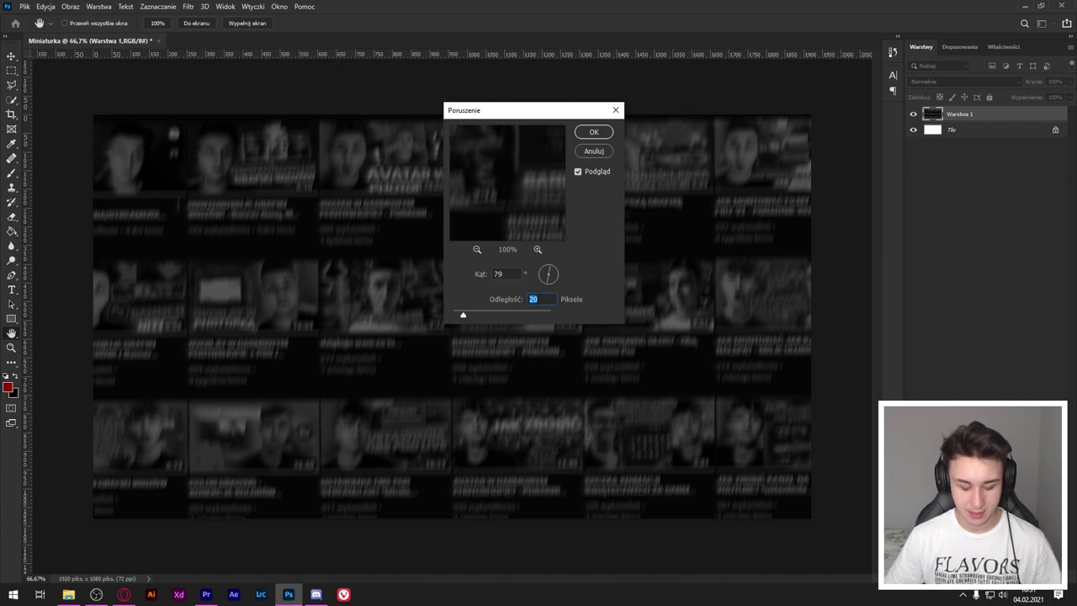
{"action": "type", "text": "25"}
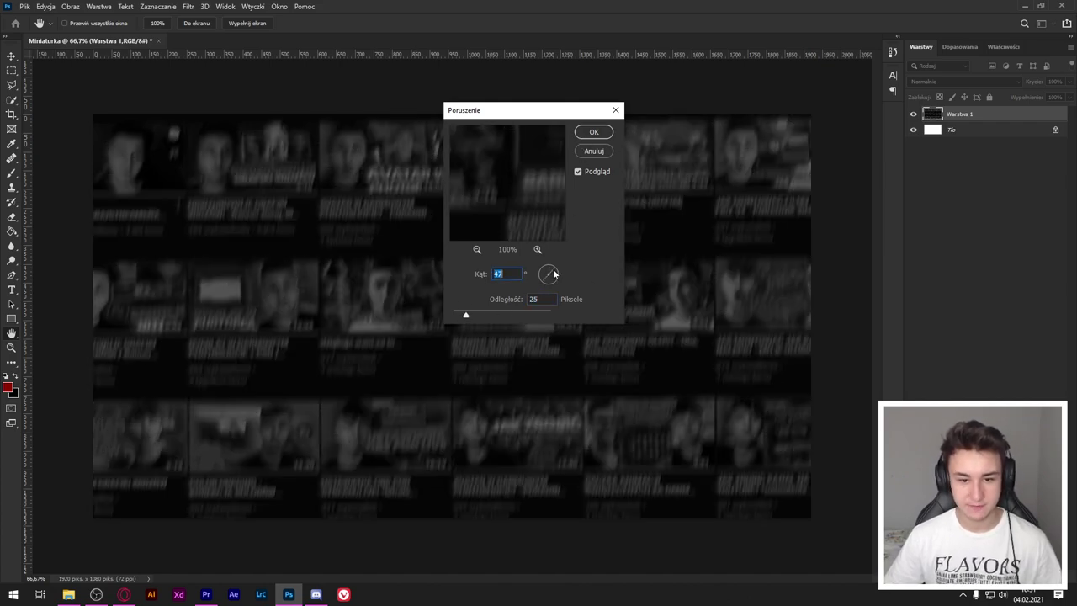
{"action": "left_click", "coordinate": [582, 135]}
{"action": "key", "text": "e"}
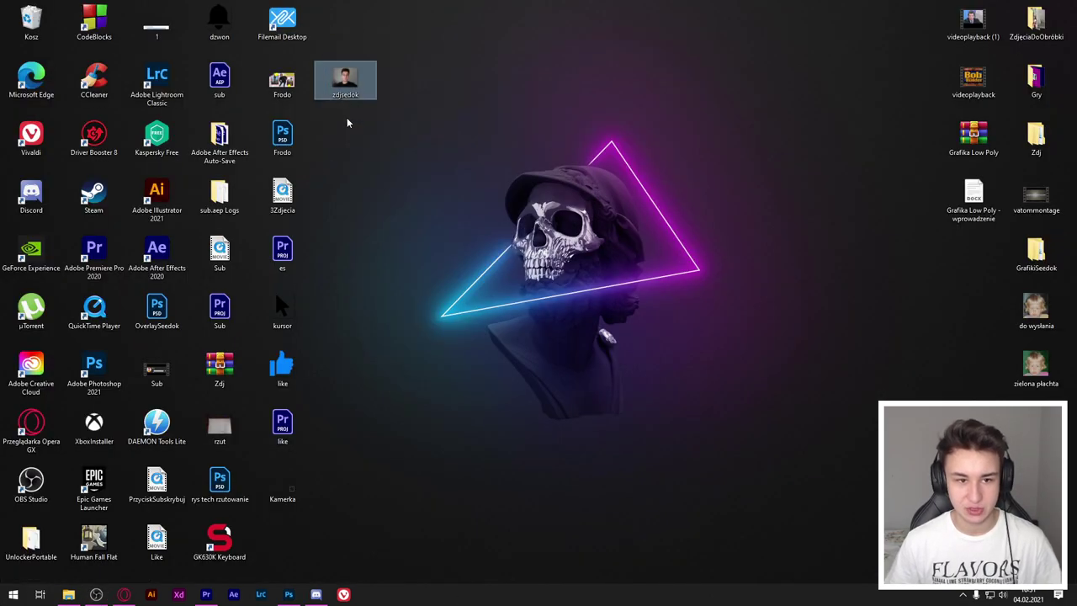
Drag the zdjsedok portrait from the desktop into Photoshop to open it.
{"action": "mouse_move", "coordinate": [348, 80]}
{"action": "left_mouse_down"}
{"action": "mouse_move", "coordinate": [210, 56]}
{"action": "mouse_move", "coordinate": [205, 42]}
{"action": "left_mouse_up"}
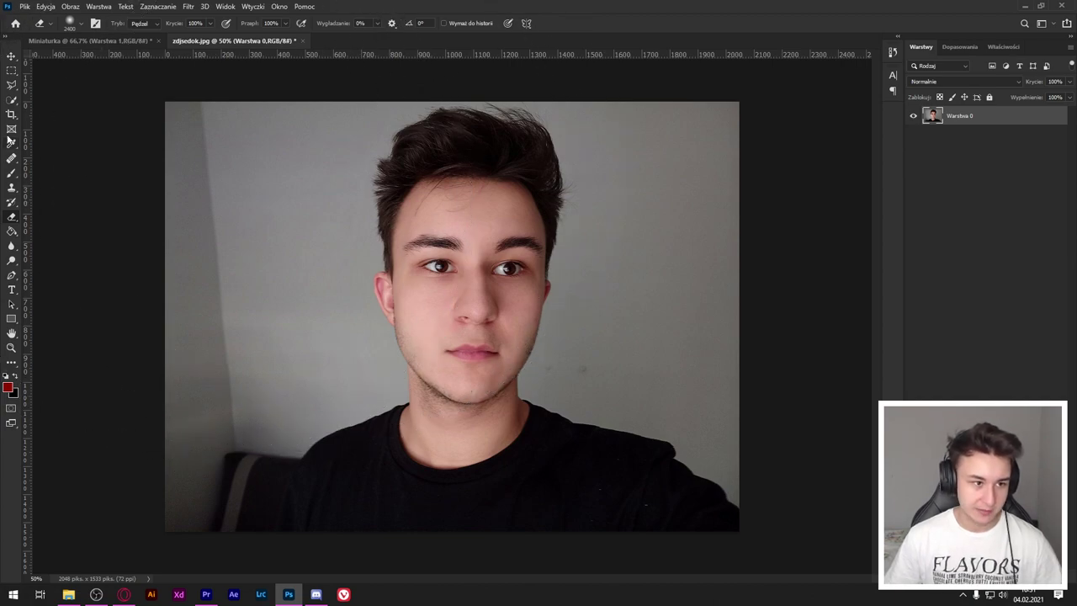
Select the person with Object Selection and delete the grey background to transparency.
{"action": "left_click", "coordinate": [15, 102]}
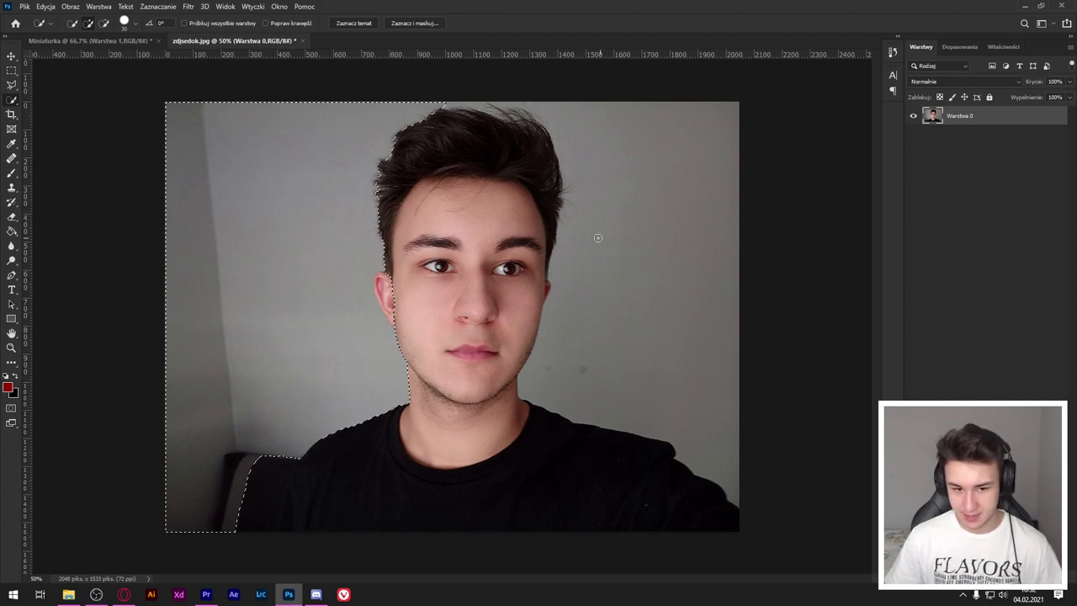
{"action": "scroll", "coordinate": [374, 299], "scroll_direction": "up", "scroll_amount": 3}
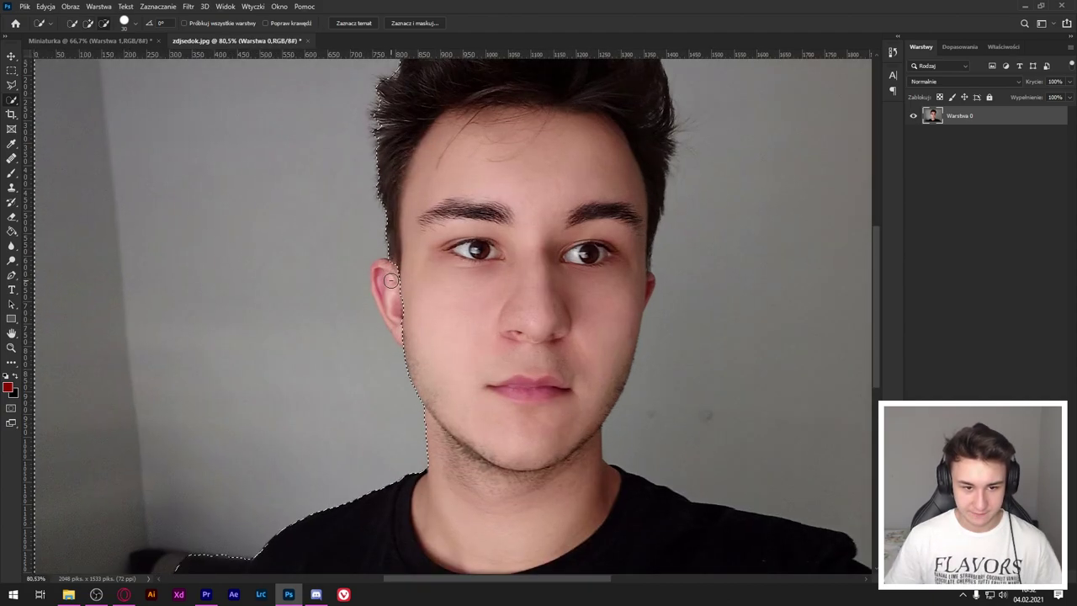
{"action": "scroll", "coordinate": [373, 299], "scroll_direction": "up", "scroll_amount": 2}
{"action": "scroll", "coordinate": [373, 300], "scroll_direction": "up", "scroll_amount": 3}
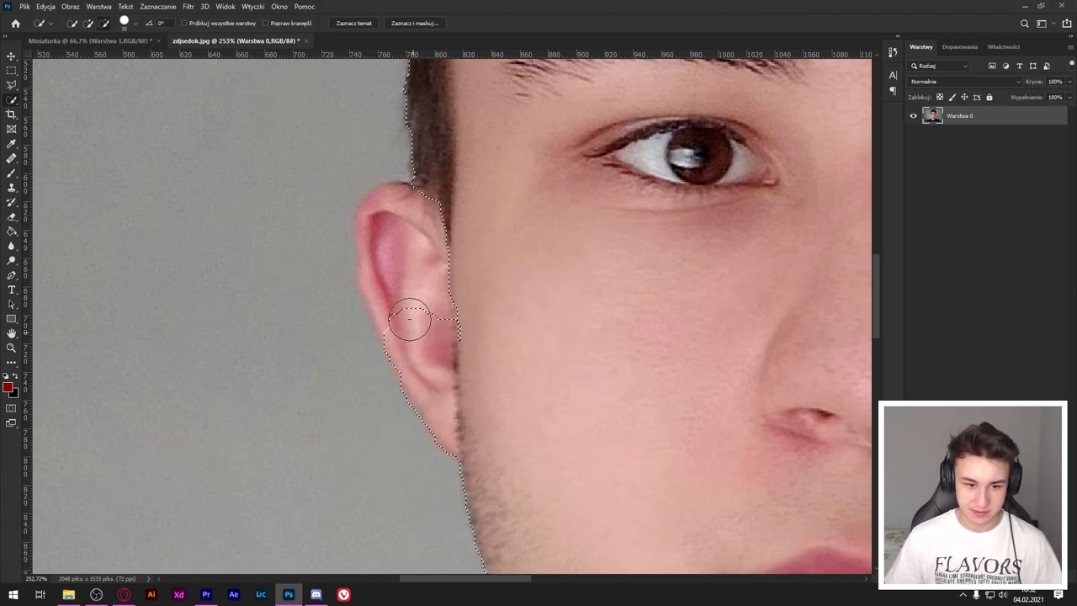
{"action": "scroll", "coordinate": [529, 383], "scroll_direction": "down", "scroll_amount": 8}
{"action": "scroll", "coordinate": [686, 216], "scroll_direction": "up", "scroll_amount": 1}
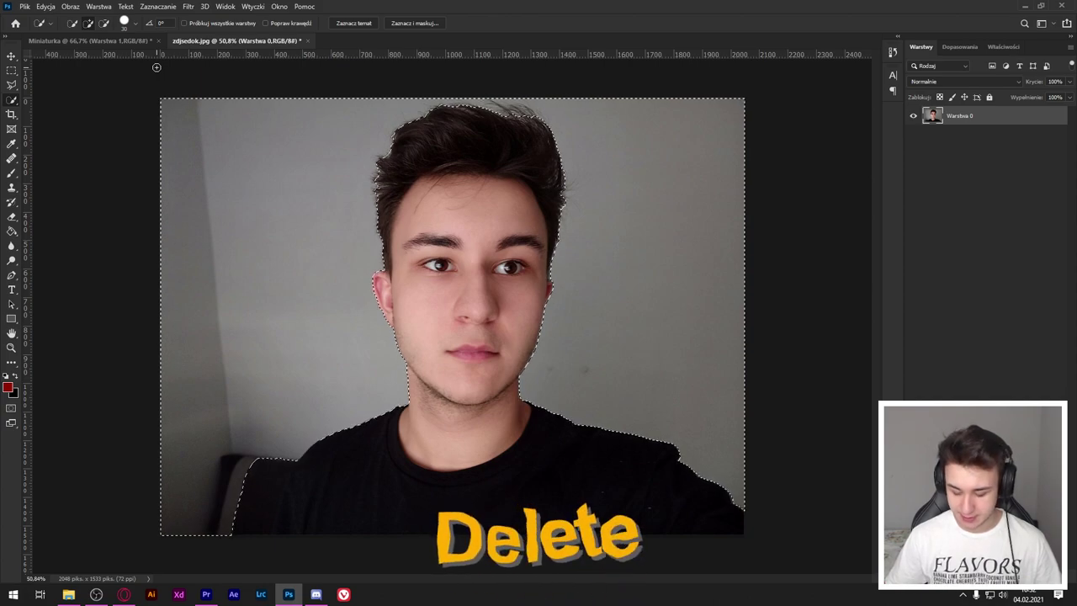
{"action": "key", "text": "Delete"}
{"action": "key", "text": "ctrl+d"}
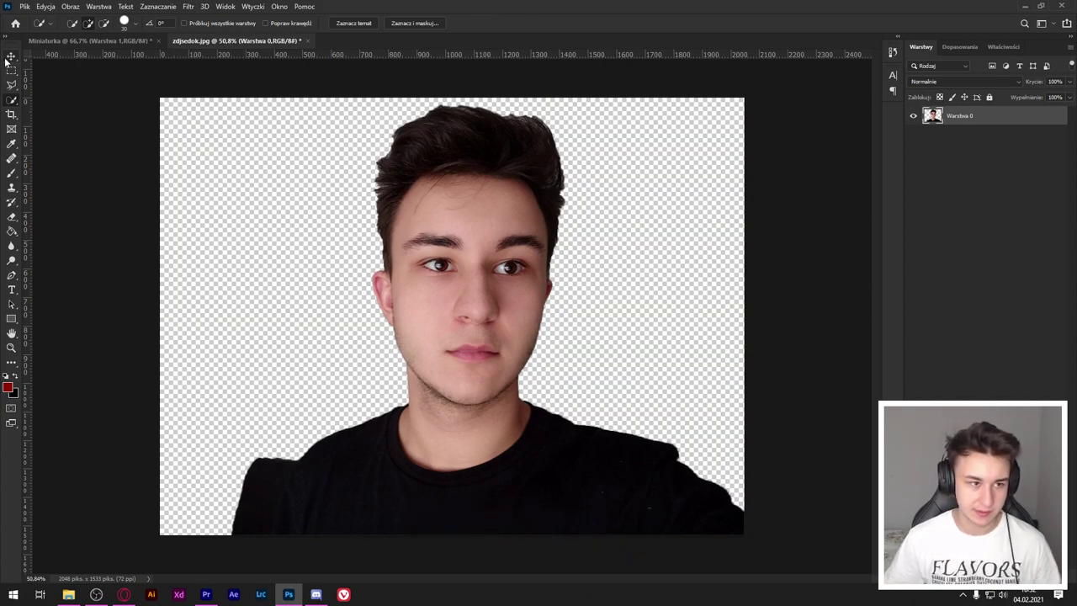
Bring the portrait into Miniaturka, scale it down, tilt it and place it on the left.
{"action": "key", "text": "v"}
{"action": "left_click_drag", "start_coordinate": [354, 162], "coordinate": [263, 315]}
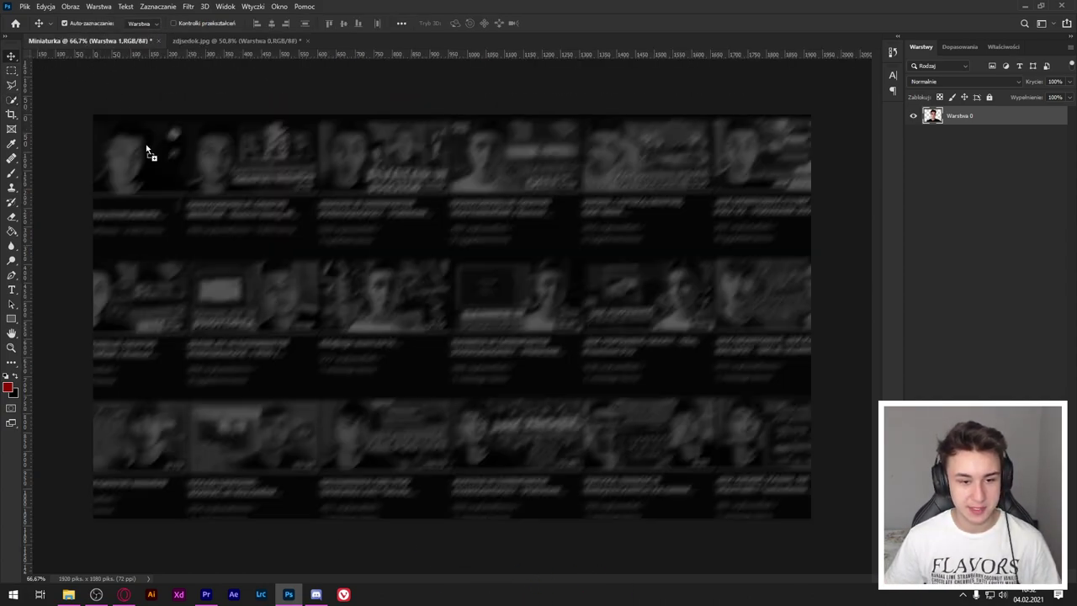
{"action": "key", "text": "ctrl+t"}
{"action": "left_click_drag", "start_coordinate": [592, 335], "coordinate": [645, 313]}
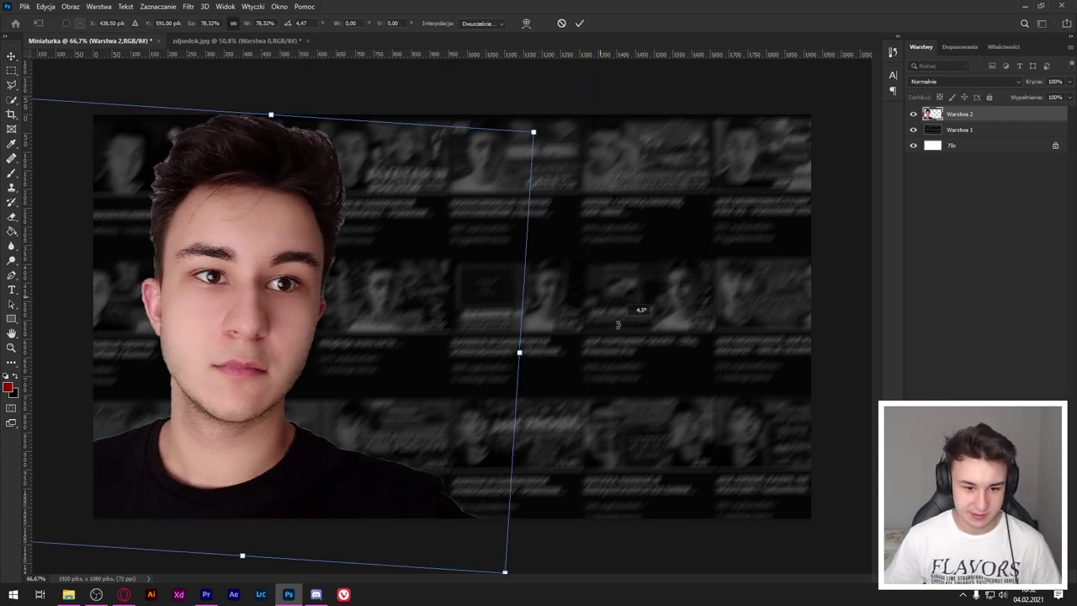
{"action": "left_click_drag", "start_coordinate": [450, 158], "coordinate": [496, 173]}
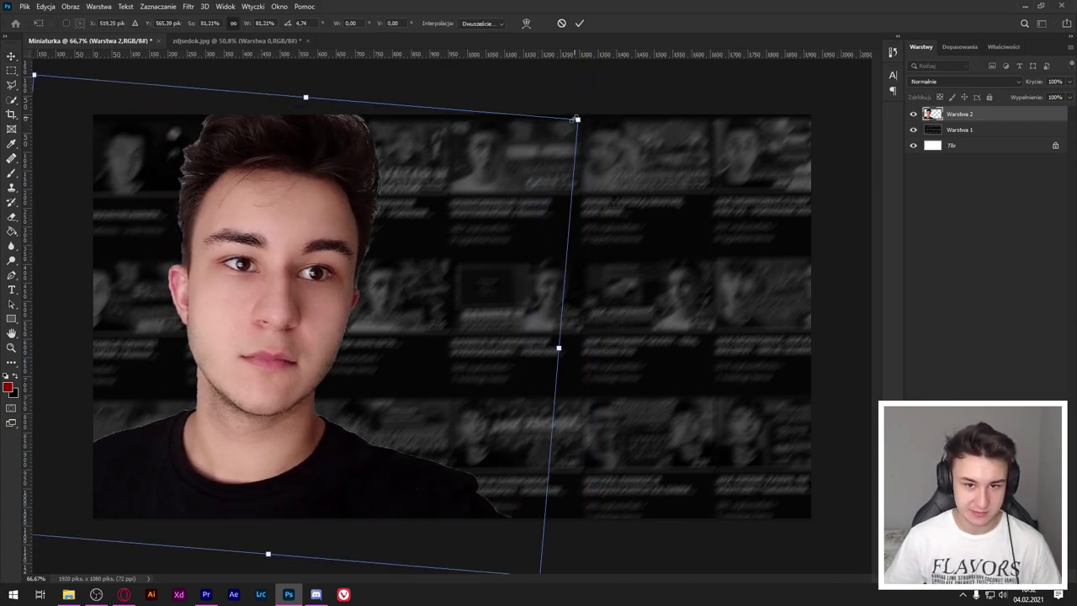
{"action": "left_click", "coordinate": [579, 23]}
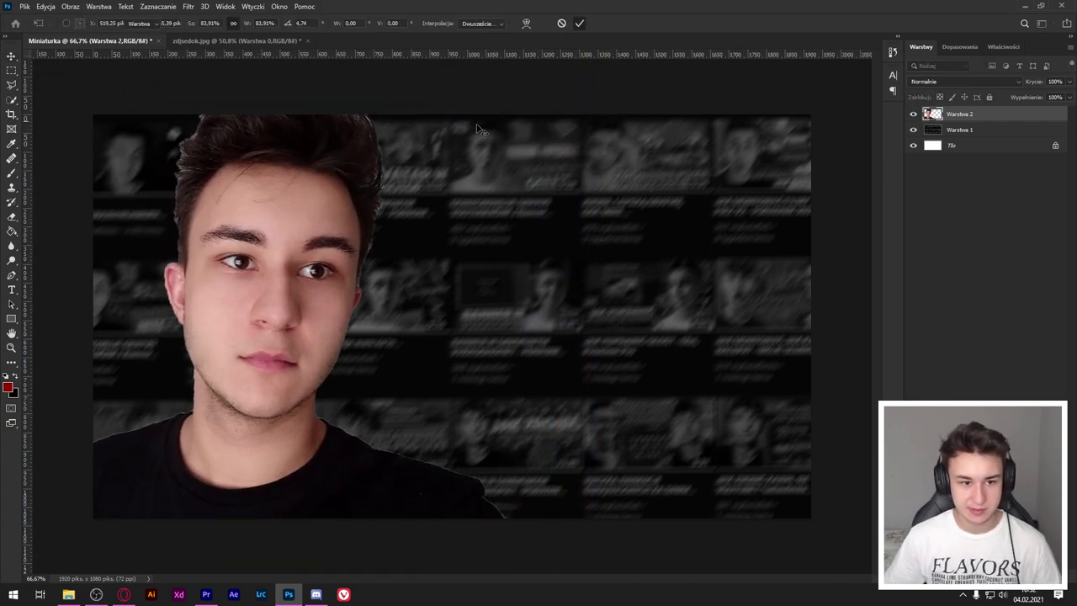
Give the portrait layer a black (000000) Drop Shadow layer style.
{"action": "double_click", "coordinate": [1010, 114]}
{"action": "left_click", "coordinate": [615, 336]}
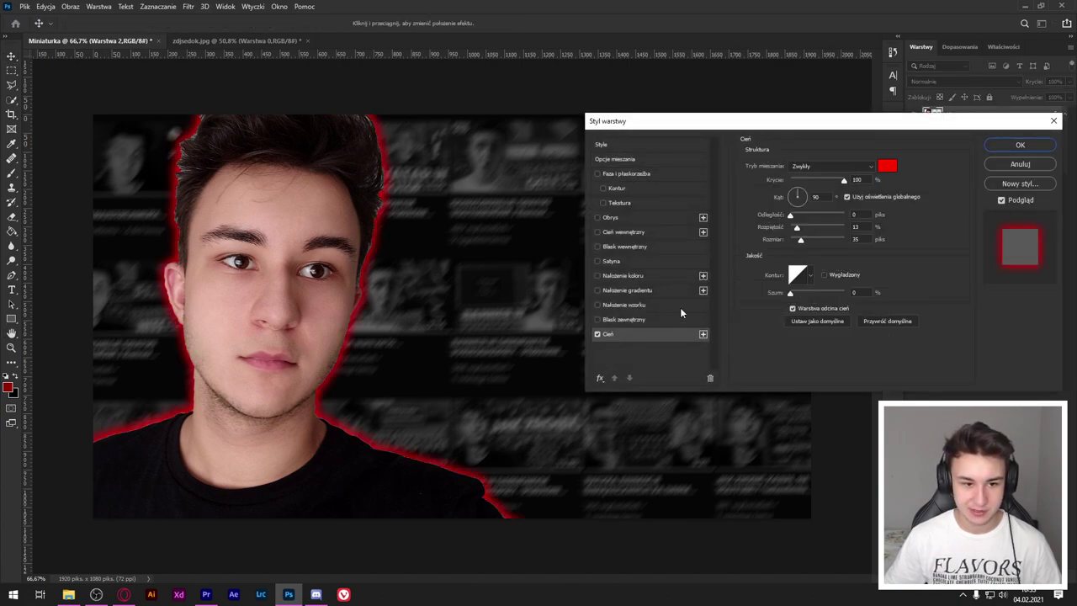
{"action": "left_click", "coordinate": [885, 163]}
{"action": "type", "text": "000000"}
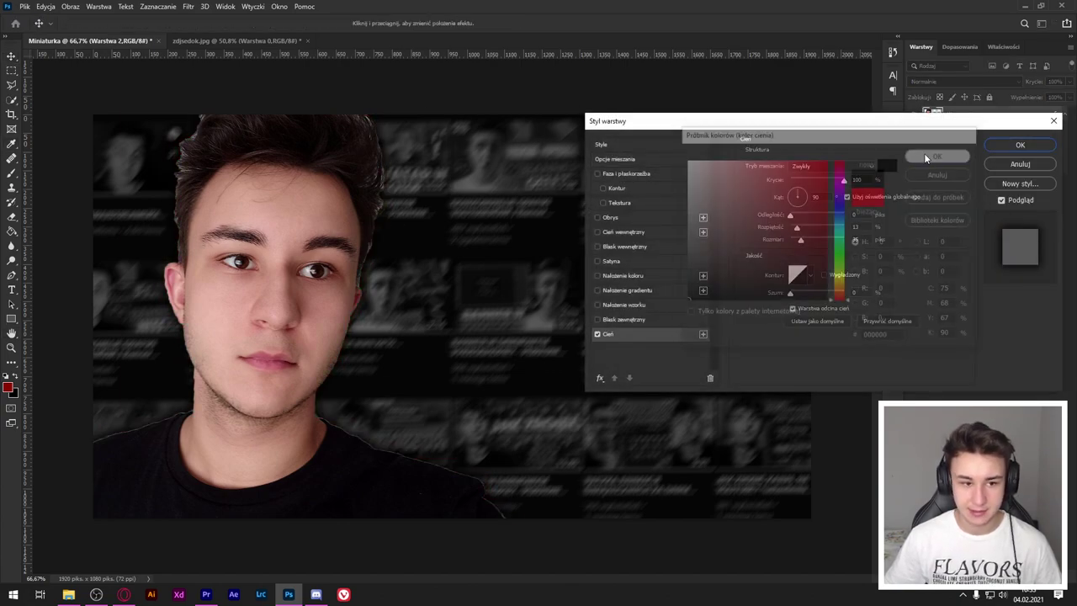
{"action": "left_click", "coordinate": [940, 154]}
{"action": "left_click", "coordinate": [1020, 145]}
{"action": "left_click", "coordinate": [12, 247]}
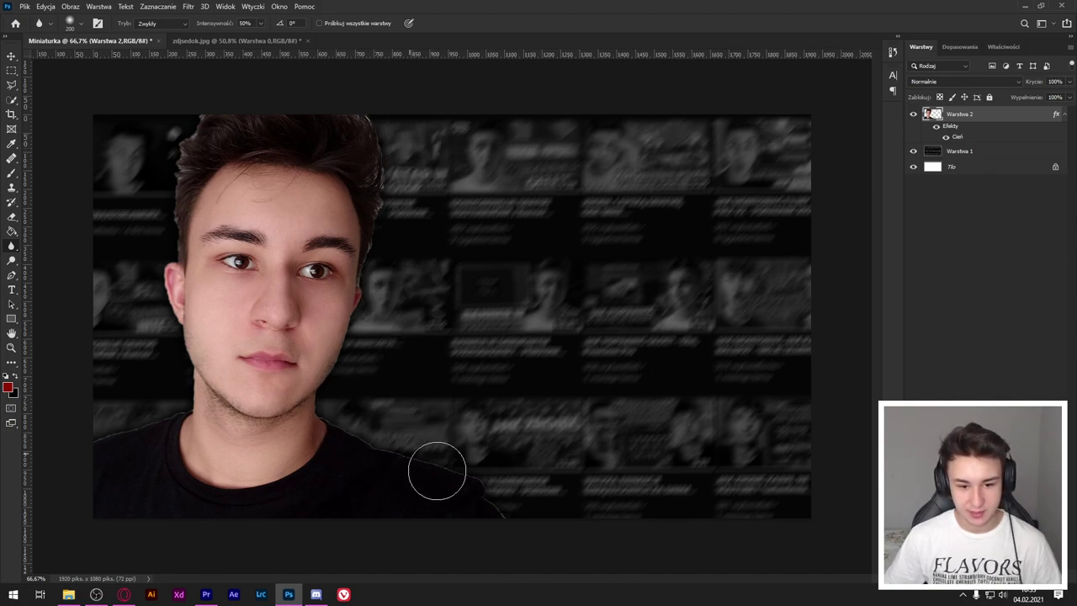
Apply Camera Raw to the portrait: Texture +21, Clarity +35, Shadows -9, Blacks -6.
{"action": "key", "text": "ctrl+minus"}
{"action": "key", "text": "ctrl+0"}
{"action": "left_click", "coordinate": [188, 6]}
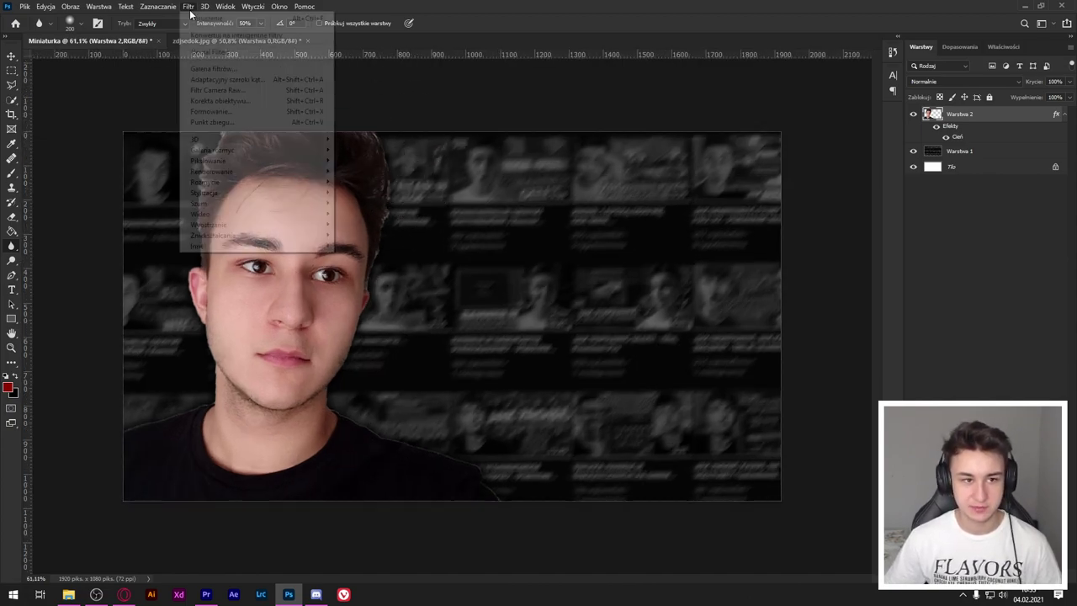
{"action": "left_click", "coordinate": [216, 90]}
{"action": "mouse_move", "coordinate": [890, 390]}
{"action": "left_mouse_down"}
{"action": "mouse_move", "coordinate": [910, 391]}
{"action": "mouse_move", "coordinate": [902, 374]}
{"action": "left_mouse_up"}
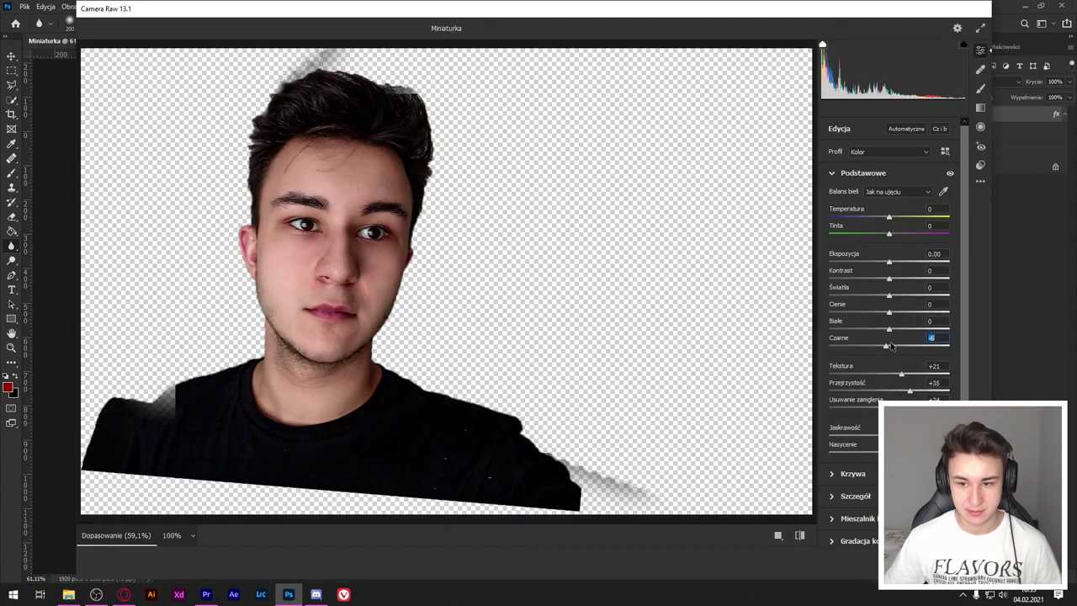
{"action": "left_click_drag", "start_coordinate": [889, 312], "coordinate": [894, 278]}
{"action": "left_click", "coordinate": [893, 266]}
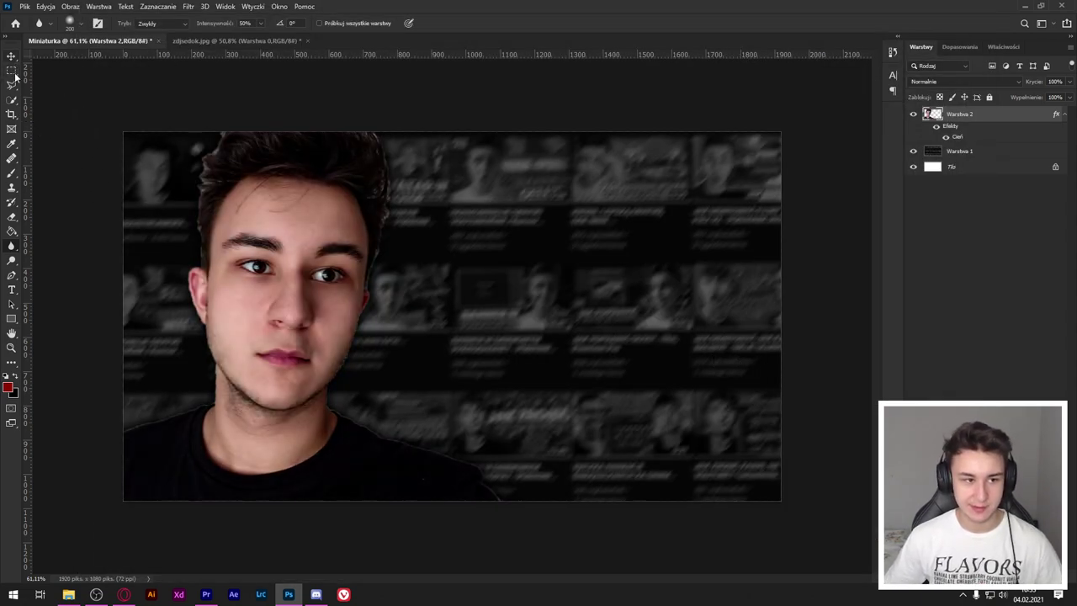
Type the title 'PROSTA I ŁATWA', shift it left, and duplicate it below for the second line.
{"action": "type", "text": "PROS"}
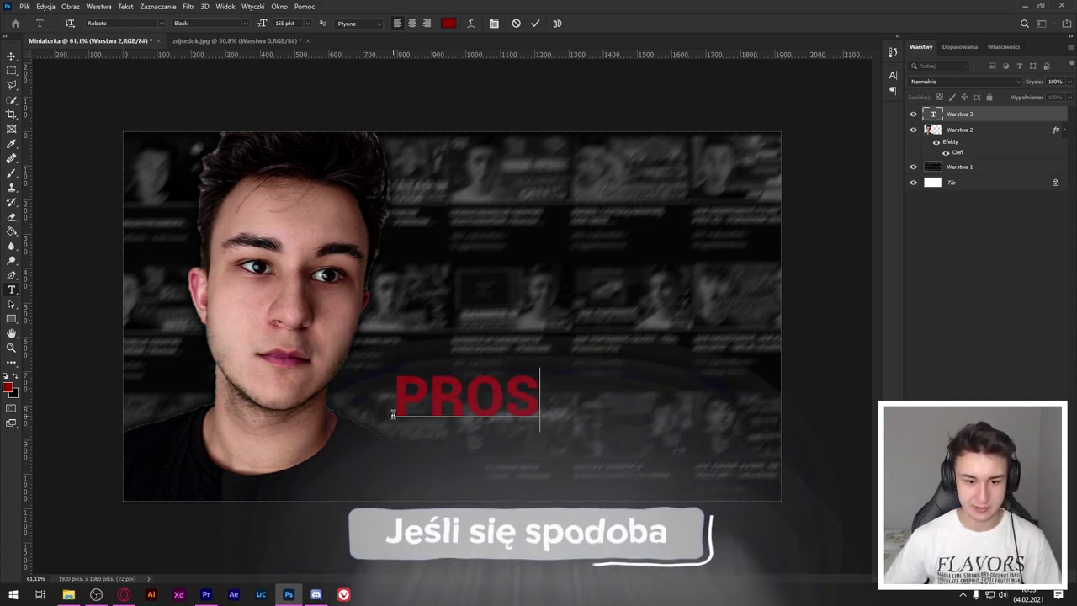
{"action": "type", "text": "TA I ŁATWA"}
{"action": "key", "text": "ctrl+Return"}
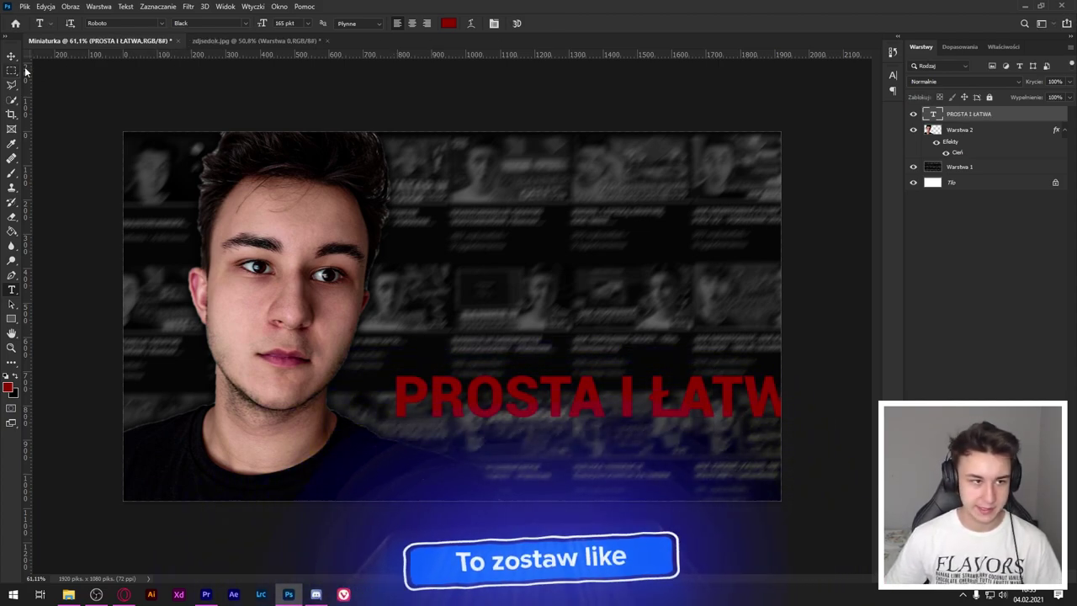
{"action": "key", "text": "v"}
{"action": "scroll", "coordinate": [433, 362], "scroll_direction": "down", "scroll_amount": 1}
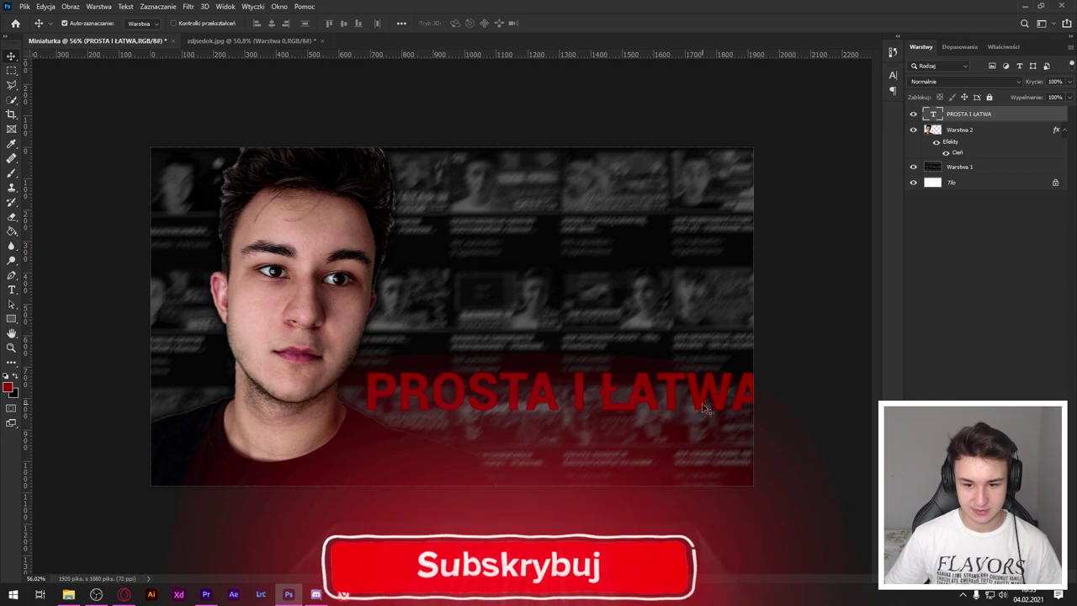
{"action": "left_click_drag", "start_coordinate": [705, 406], "coordinate": [687, 408]}
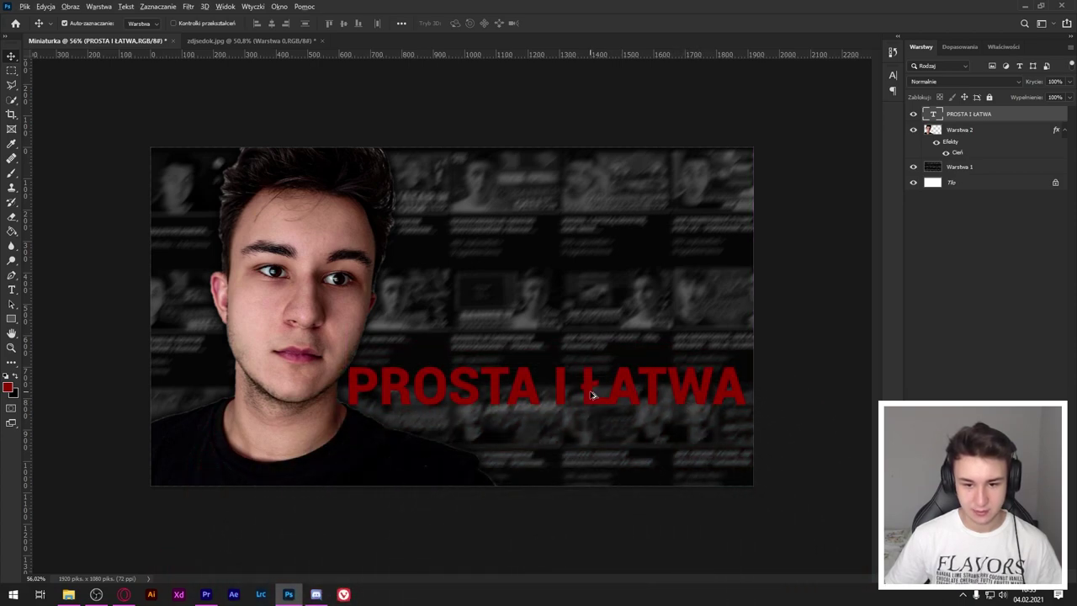
{"action": "left_click_drag", "start_coordinate": [591, 384], "coordinate": [592, 428]}
{"action": "key", "text": "t"}
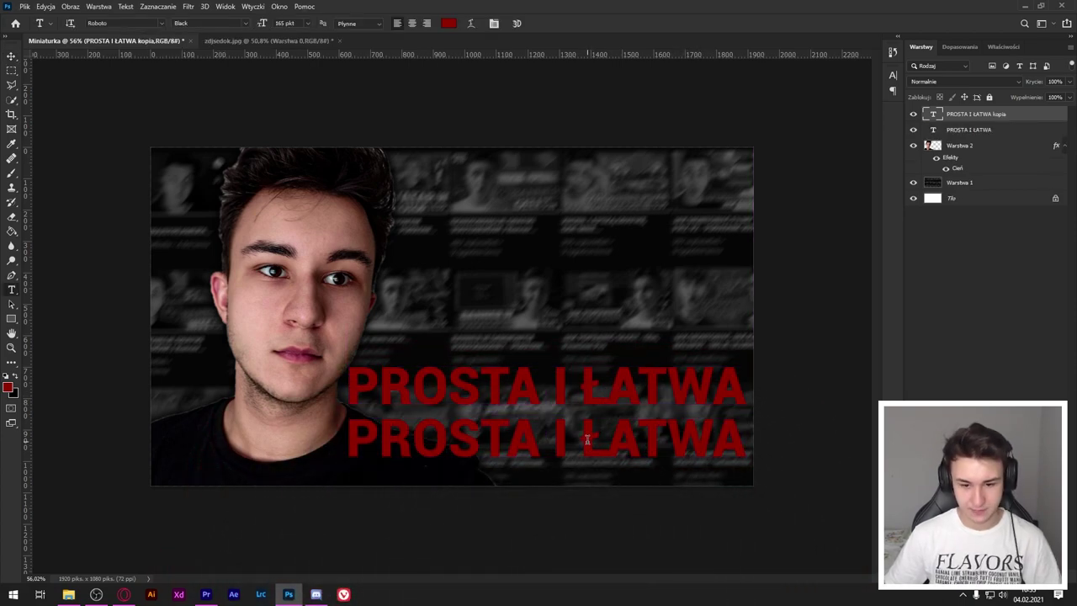
{"action": "double_click", "coordinate": [587, 437]}
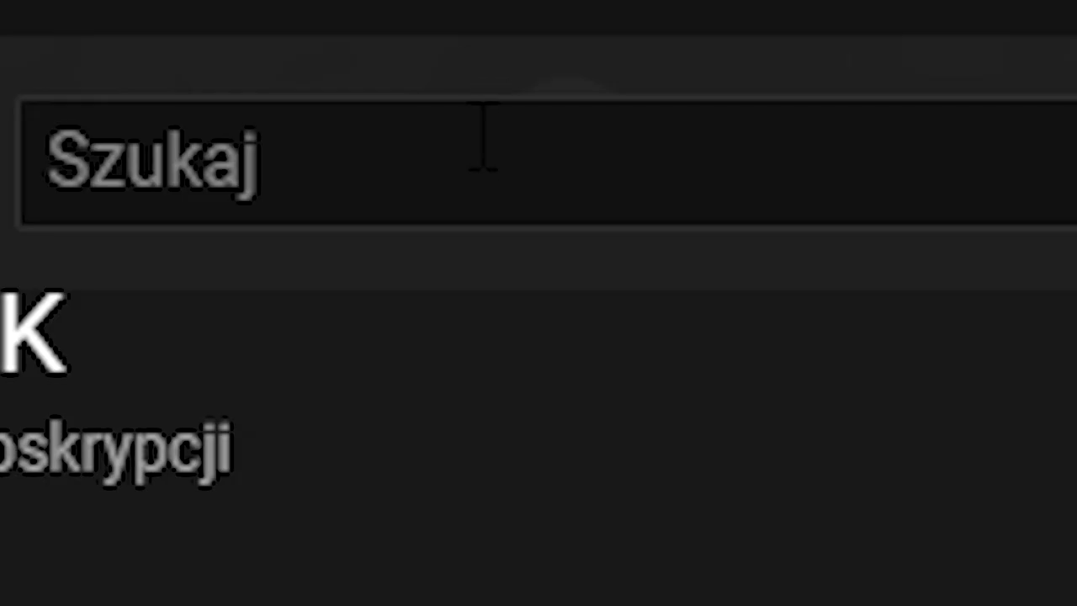
Search YouTube for 'layerstyle pack free', then return to proxima.psd in Photoshop.
{"action": "left_click", "coordinate": [488, 155]}
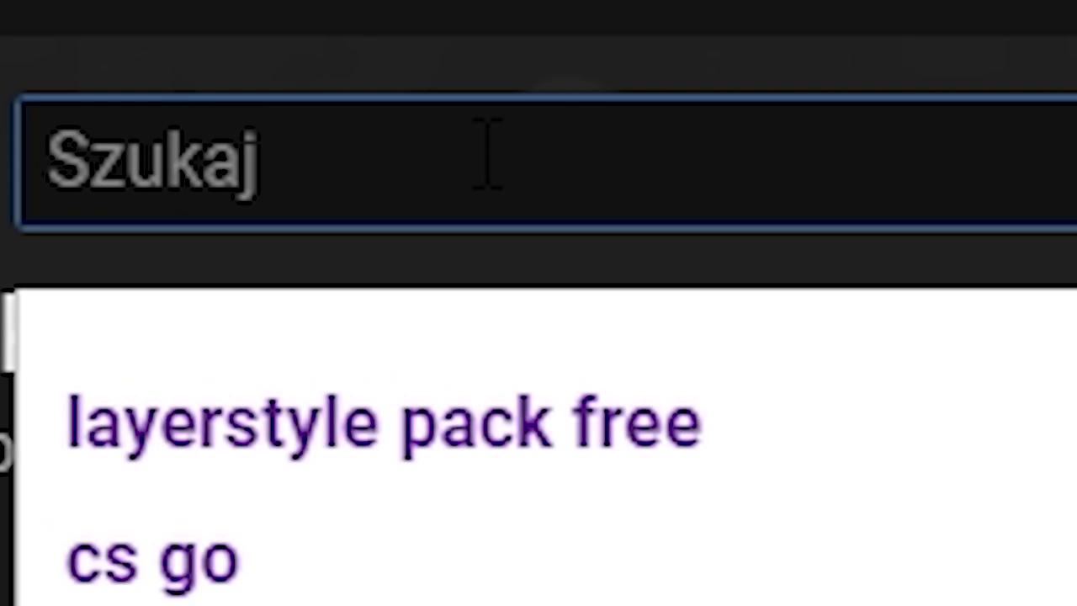
{"action": "type", "text": "layer"}
{"action": "key", "text": "Down"}
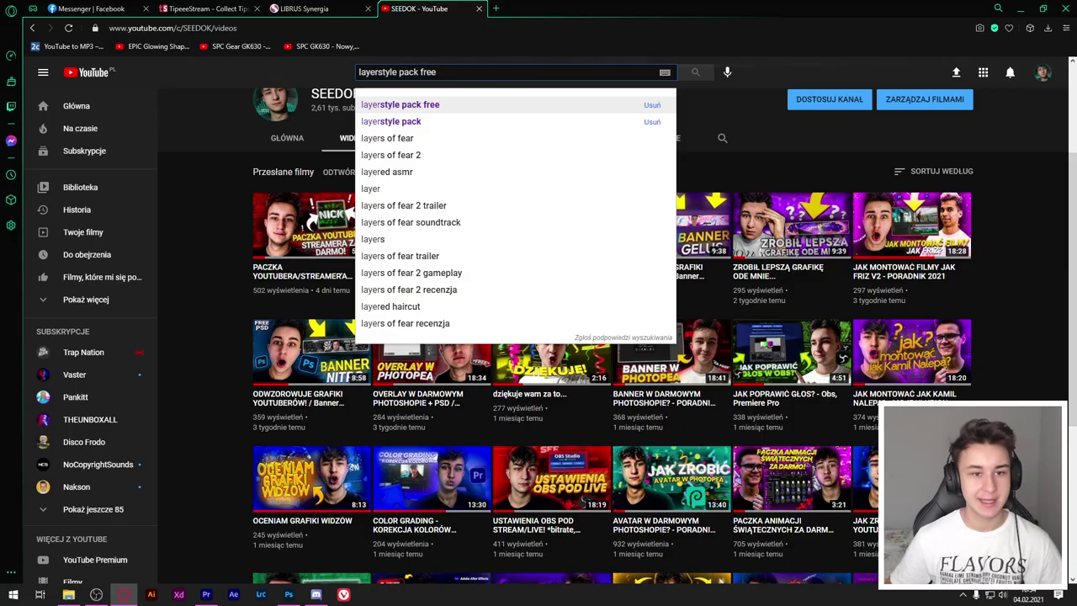
{"action": "key", "text": "Return"}
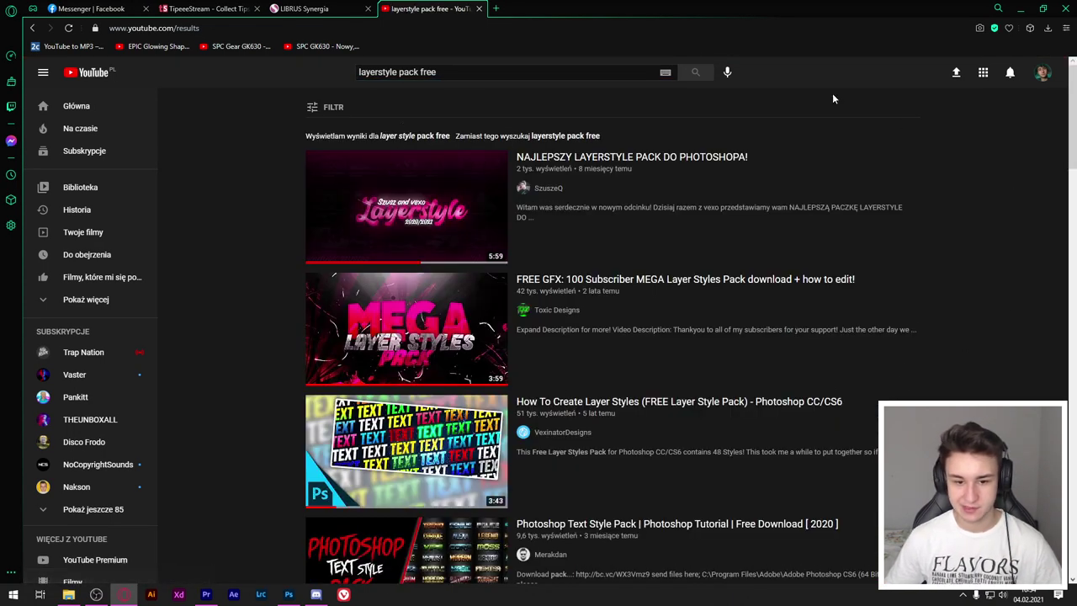
{"action": "scroll", "coordinate": [368, 418], "scroll_direction": "down", "scroll_amount": 2}
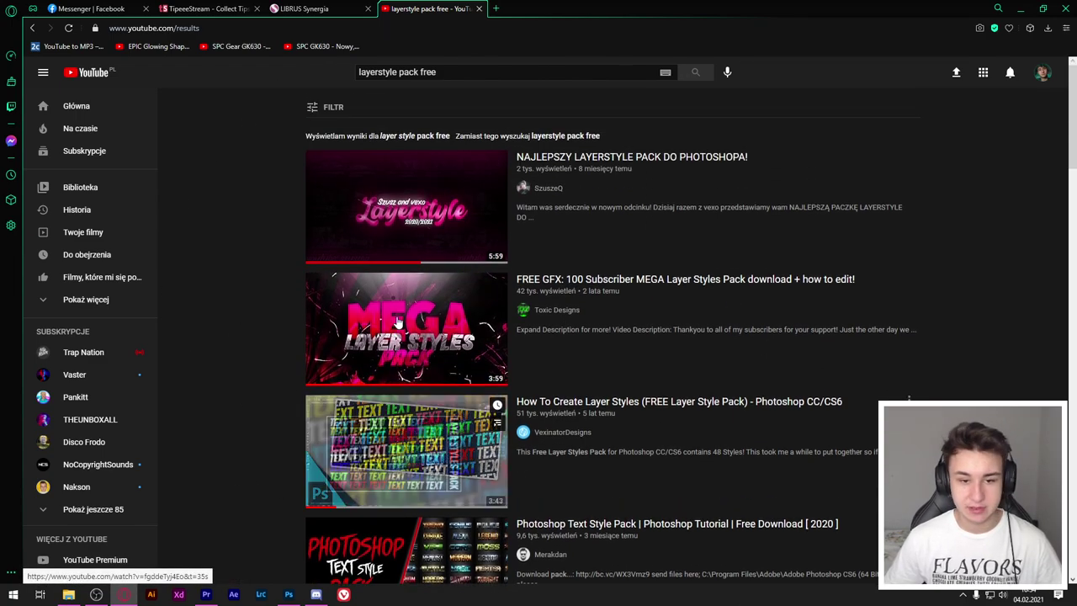
{"action": "scroll", "coordinate": [378, 252], "scroll_direction": "up", "scroll_amount": 2}
{"action": "left_click", "coordinate": [288, 594]}
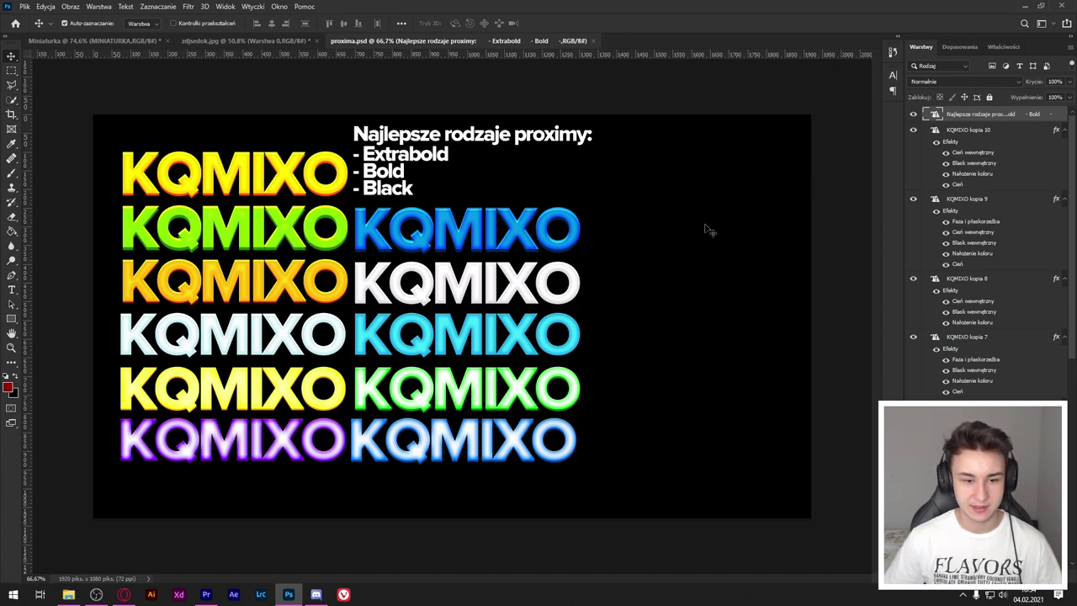
Copy the layer style of the yellow KQMIXO sample in proxima.psd.
{"action": "left_click", "coordinate": [290, 181]}
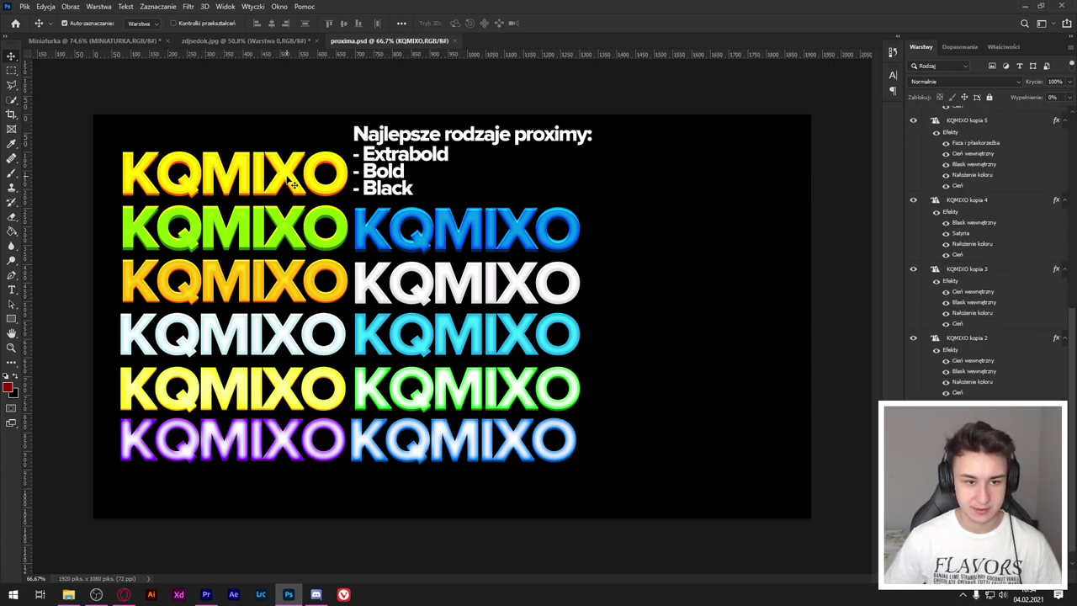
{"action": "right_click", "coordinate": [290, 181]}
{"action": "key", "text": "Escape"}
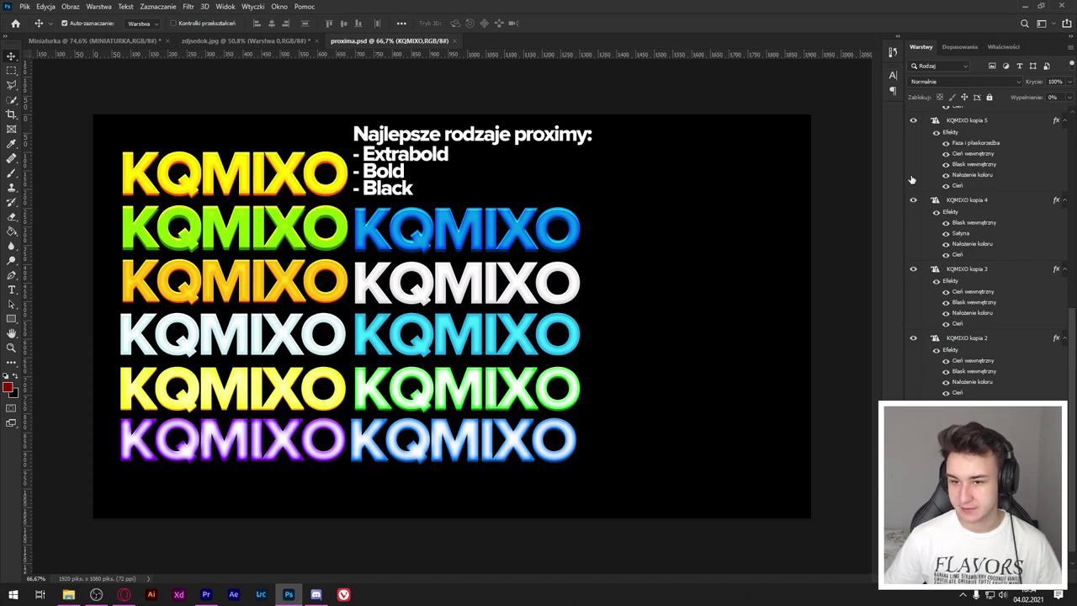
{"action": "left_click", "coordinate": [962, 123]}
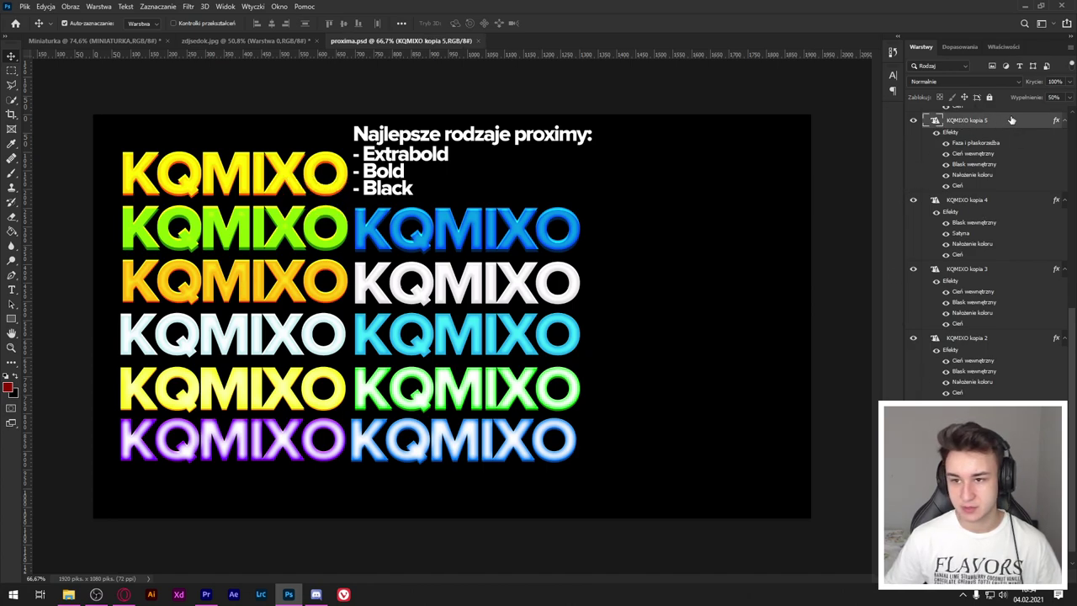
{"action": "left_click", "coordinate": [296, 177]}
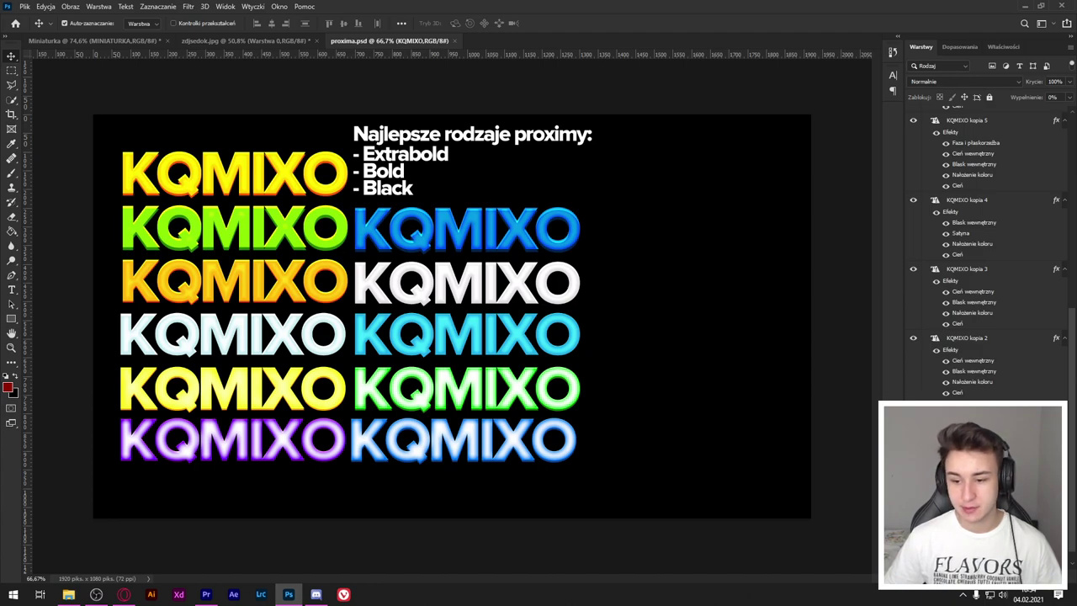
{"action": "right_click", "coordinate": [996, 421]}
{"action": "left_click", "coordinate": [854, 450]}
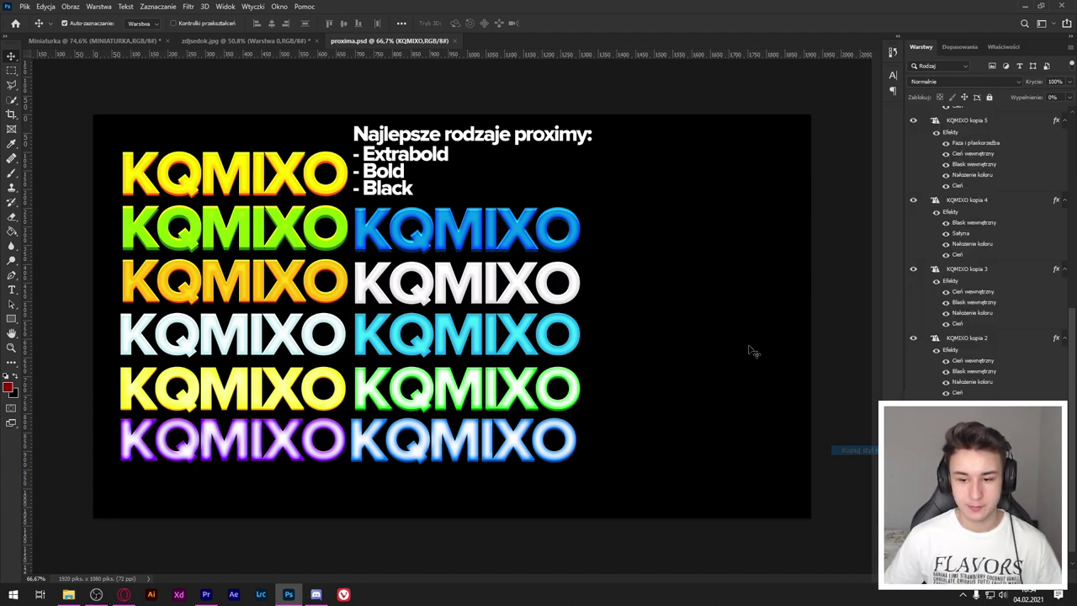
Paste the white KQMIXO sample's style onto PROSTA I ŁATWA and fit the thumbnail on screen.
{"action": "left_click", "coordinate": [95, 41]}
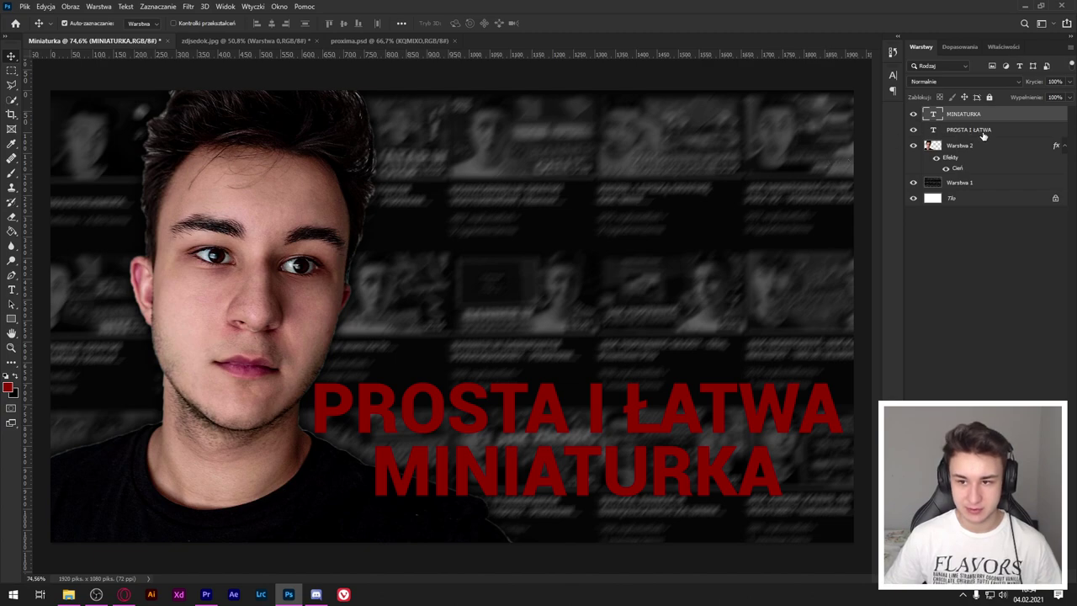
{"action": "left_click", "coordinate": [389, 41]}
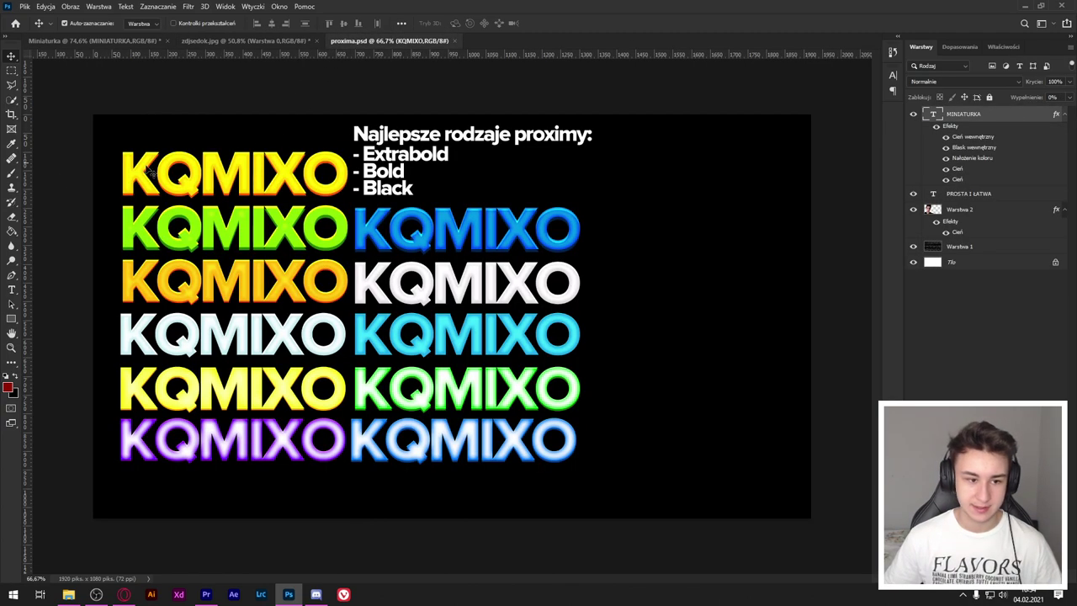
{"action": "left_click", "coordinate": [368, 289]}
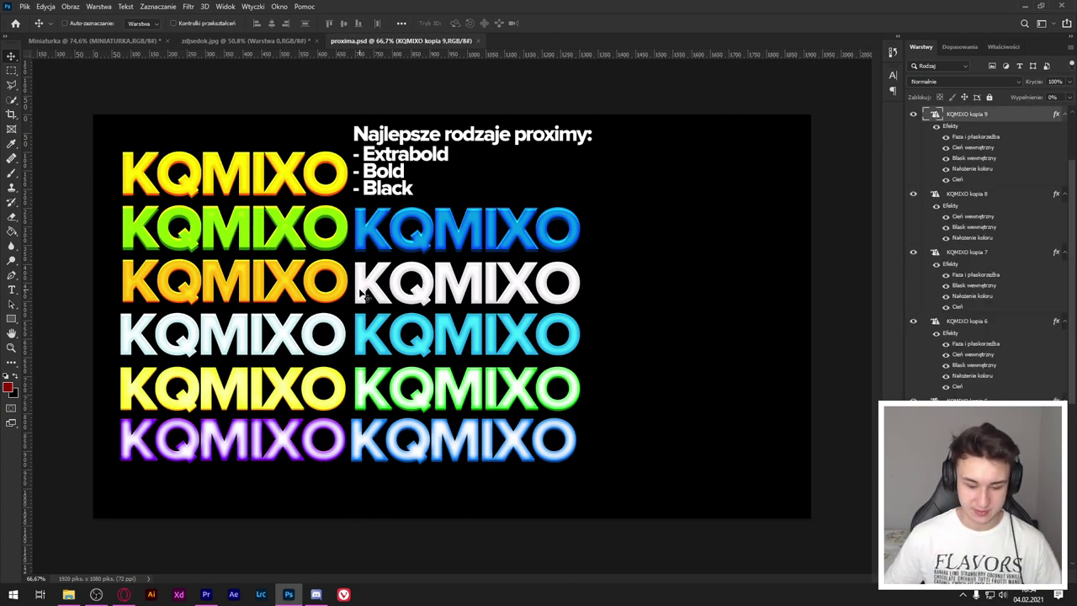
{"action": "key", "text": "ctrl+Tab"}
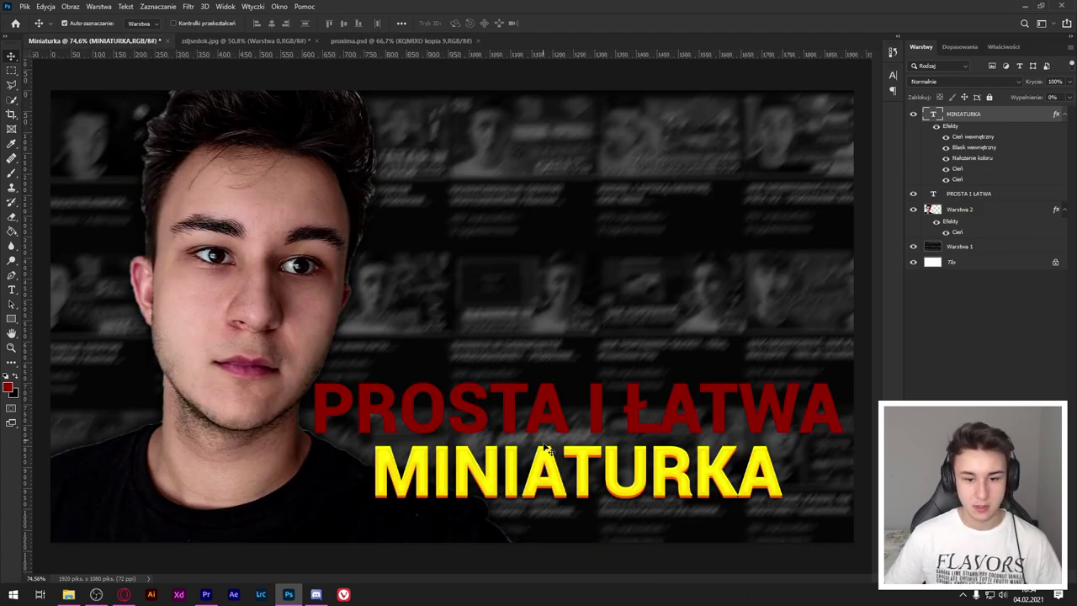
{"action": "left_click", "coordinate": [579, 412]}
{"action": "key", "text": "ctrl+alt+v"}
{"action": "scroll", "coordinate": [579, 378], "scroll_direction": "down", "scroll_amount": 3}
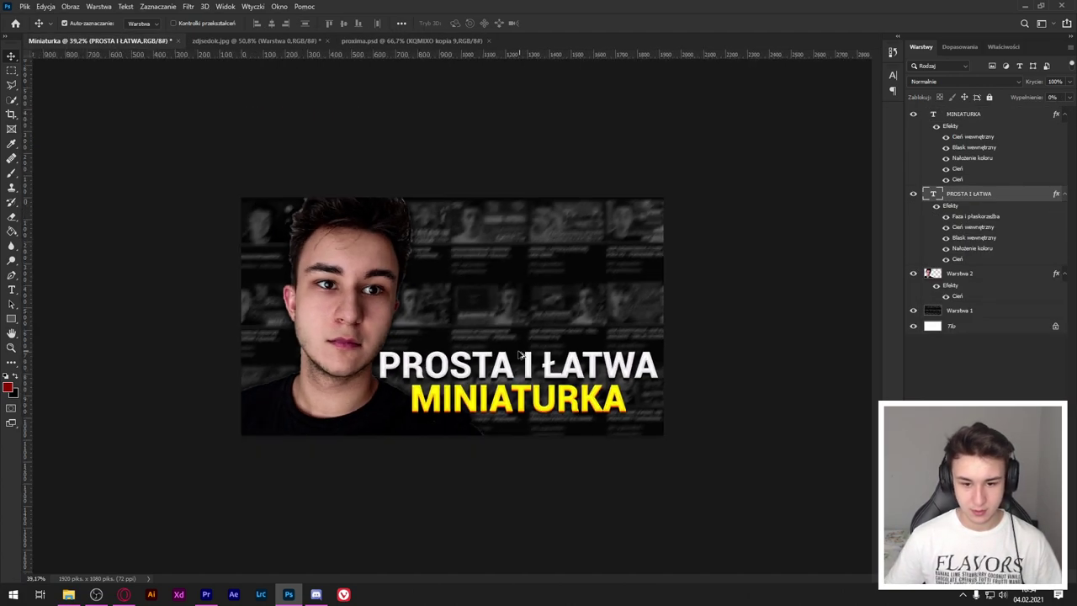
{"action": "key", "text": "ctrl+0"}
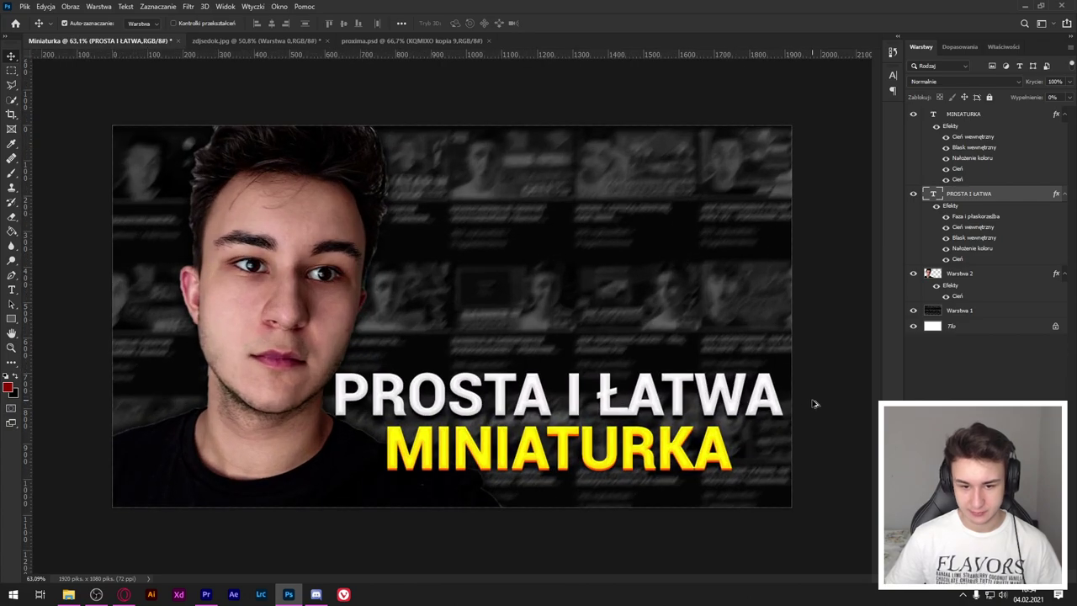
{"action": "left_click", "coordinate": [985, 115], "text": "shift"}
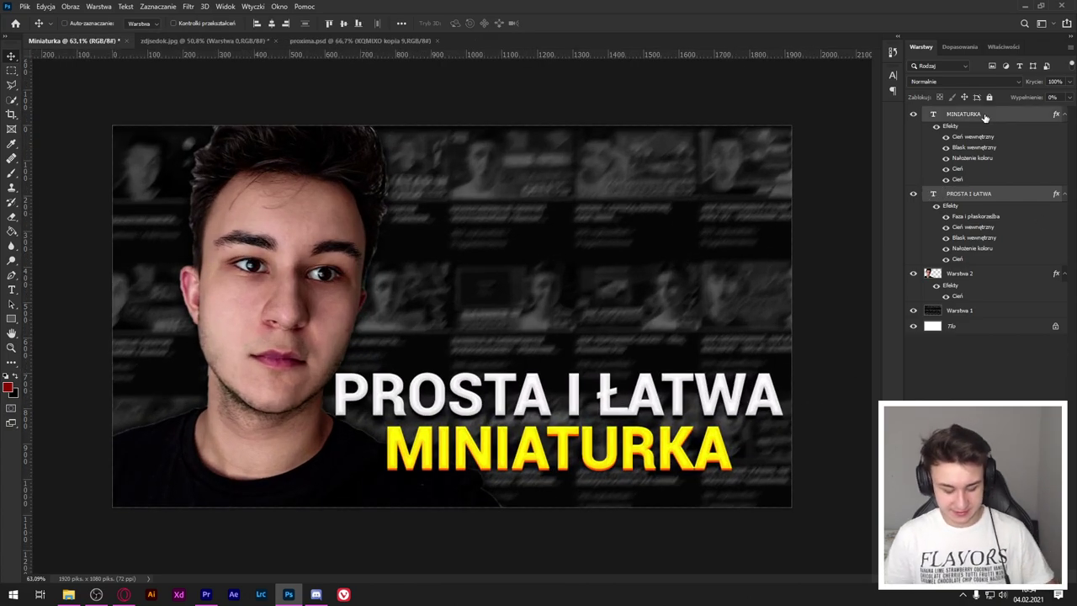
Merge the two title layers and distort the title's top-right corner slightly outward.
{"action": "key", "text": "ctrl+e"}
{"action": "key", "text": "ctrl+t"}
{"action": "right_click", "coordinate": [681, 424]}
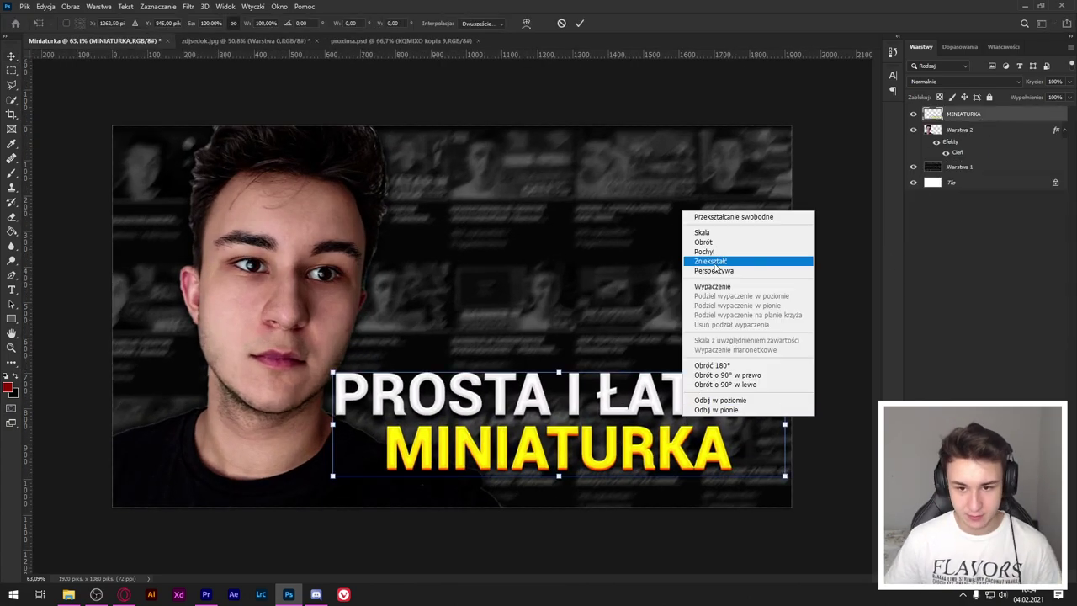
{"action": "left_click", "coordinate": [745, 261]}
{"action": "left_click_drag", "start_coordinate": [785, 371], "coordinate": [788, 367]}
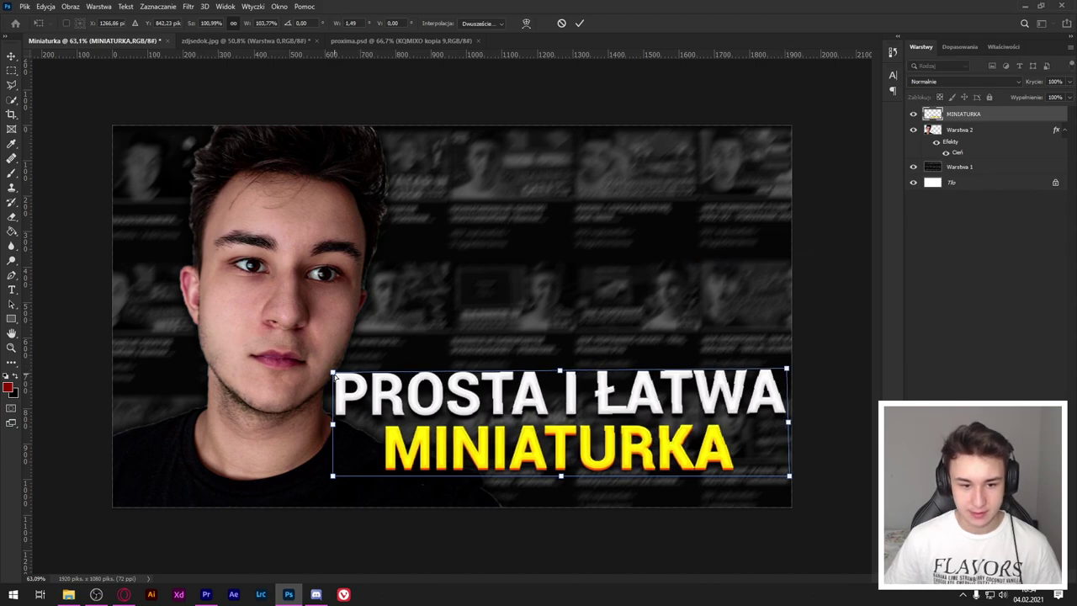
{"action": "left_click", "coordinate": [579, 23]}
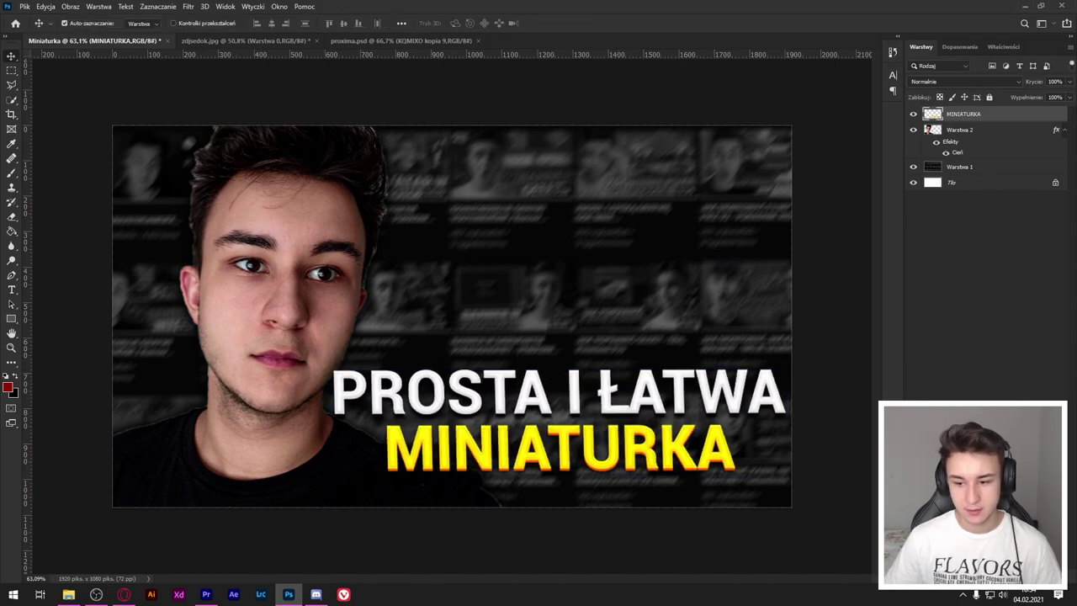
On a new layer, paint a soft white glow across PROSTA I ŁATWA.
{"action": "key", "text": "ctrl+shift+alt+n"}
{"action": "left_click", "coordinate": [11, 143]}
{"action": "left_click", "coordinate": [7, 387]}
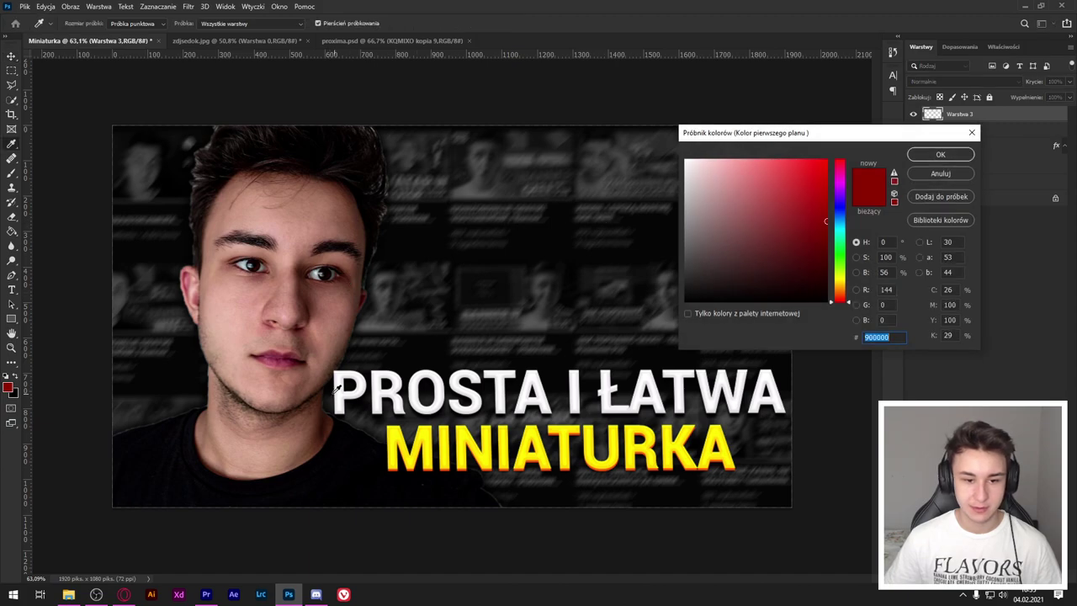
{"action": "left_click", "coordinate": [346, 386]}
{"action": "left_click", "coordinate": [940, 155]}
{"action": "key", "text": "b"}
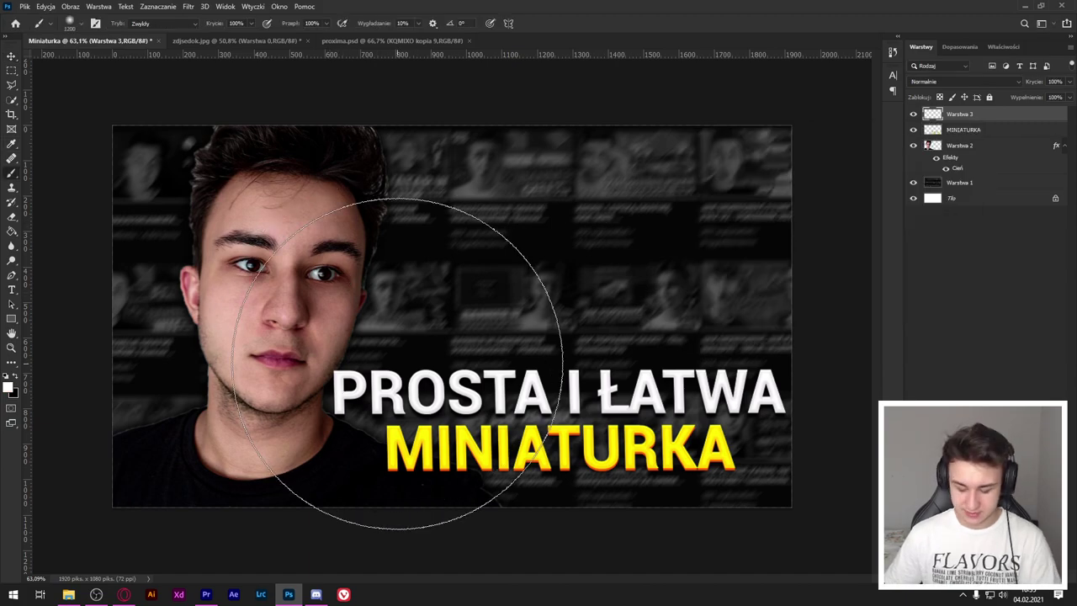
{"action": "left_click_drag", "start_coordinate": [353, 393], "coordinate": [768, 396]}
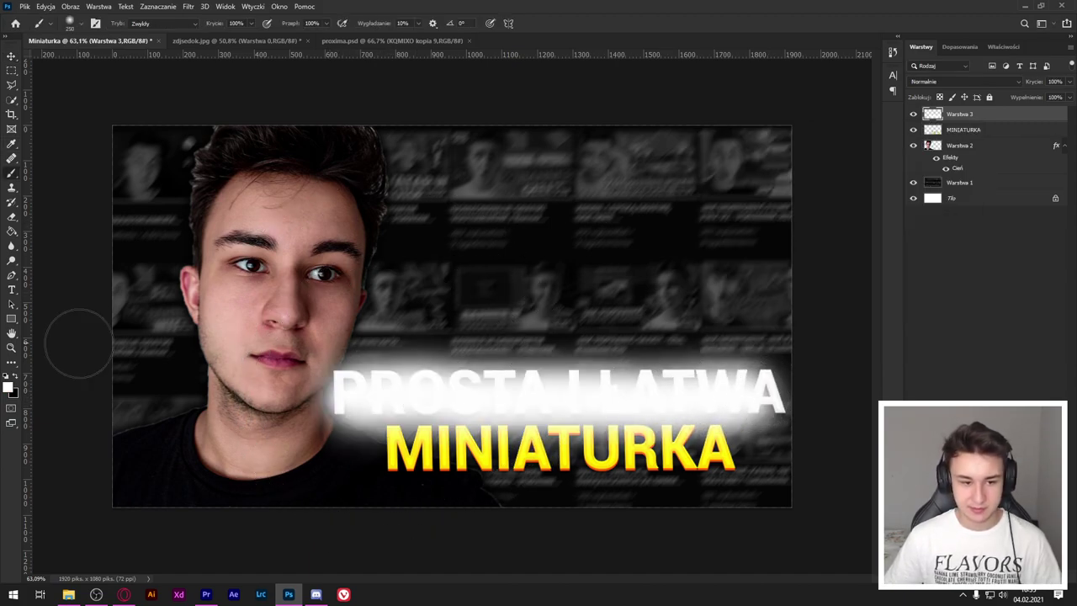
Paint a soft yellow glow over MINIATURKA and blend the glow layer in Ekran mode.
{"action": "left_click", "coordinate": [7, 387]}
{"action": "left_click", "coordinate": [396, 446]}
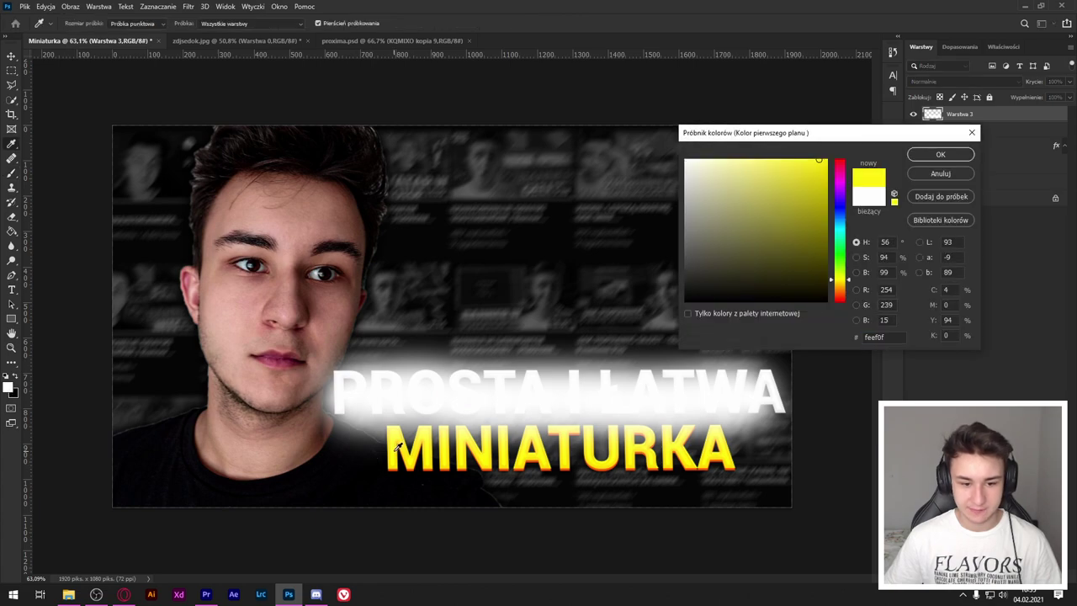
{"action": "left_click", "coordinate": [467, 452]}
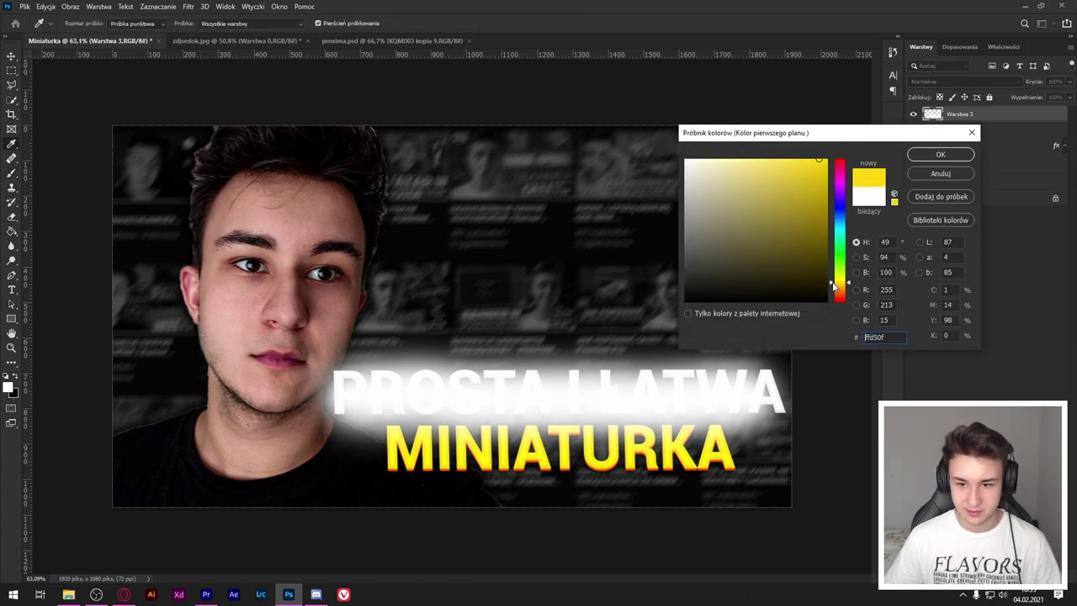
{"action": "left_click", "coordinate": [940, 155]}
{"action": "left_click_drag", "start_coordinate": [370, 450], "coordinate": [736, 446]}
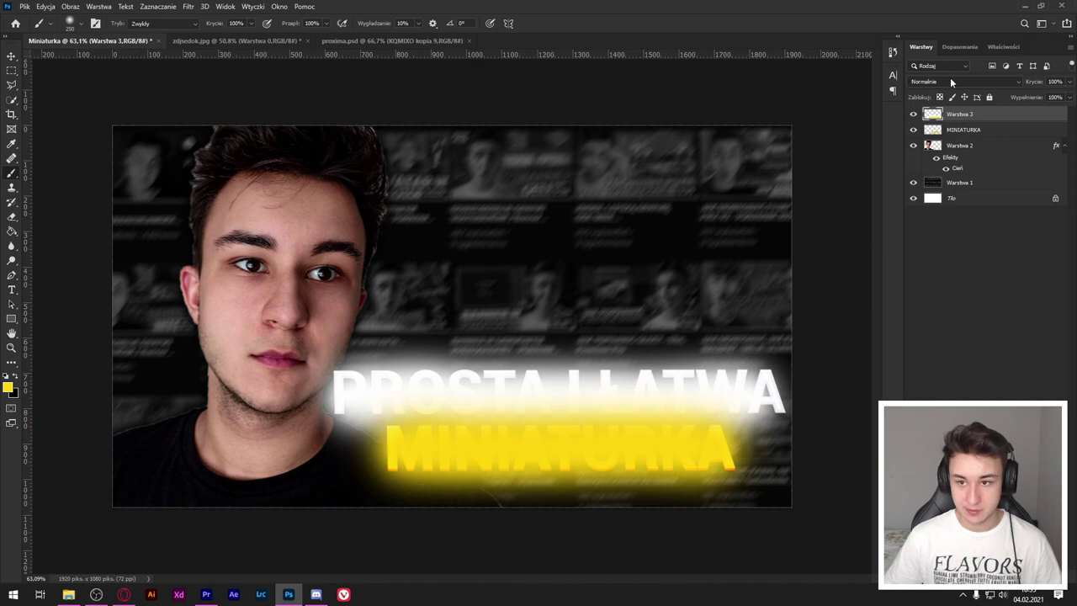
{"action": "left_click", "coordinate": [967, 81]}
{"action": "left_click", "coordinate": [925, 175]}
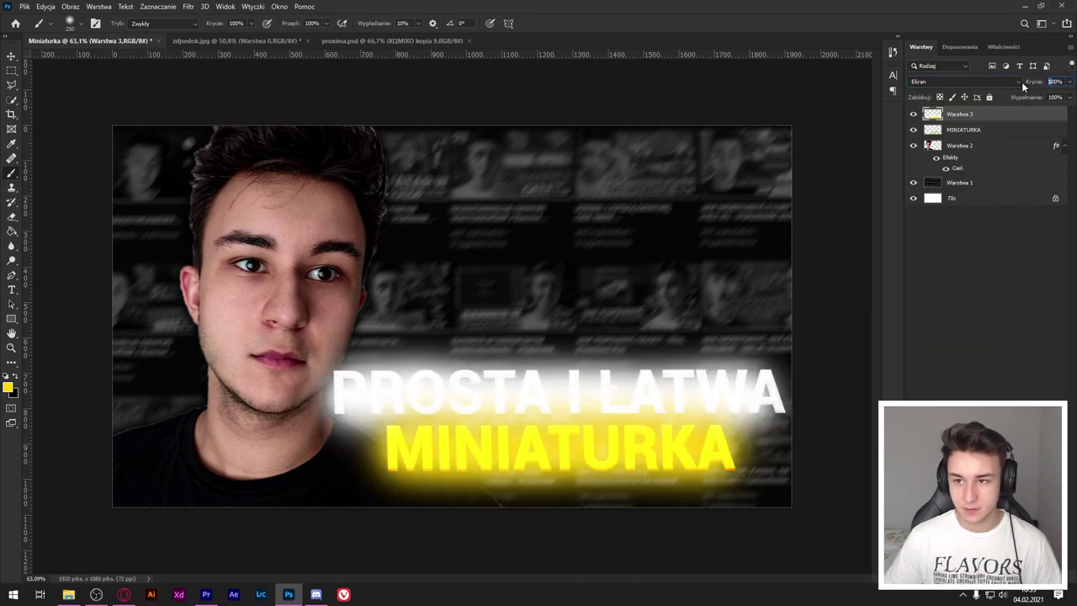
{"action": "type", "text": "1"}
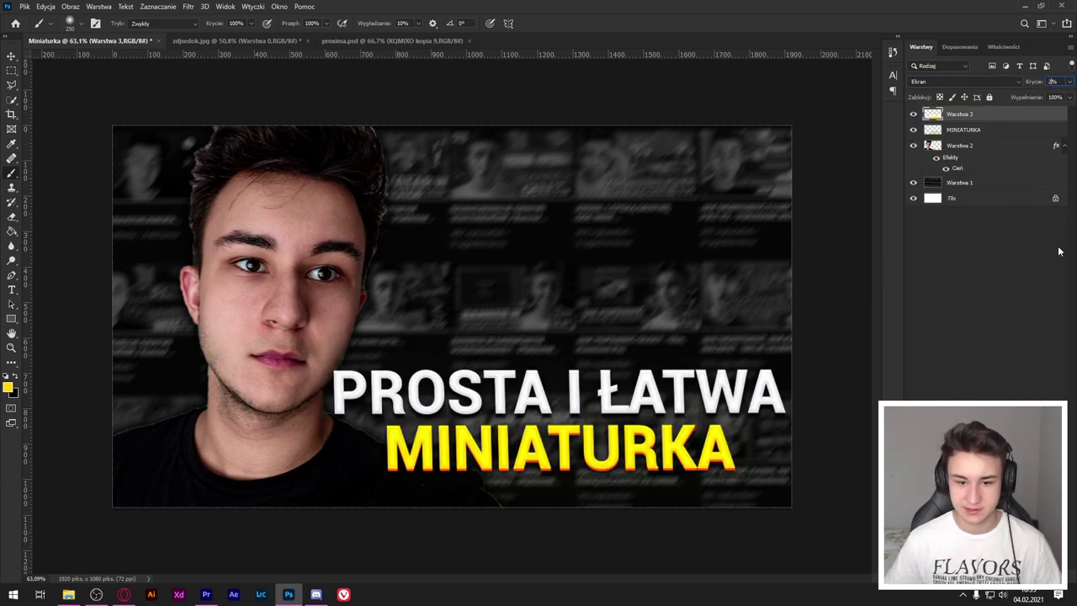
{"action": "type", "text": "0"}
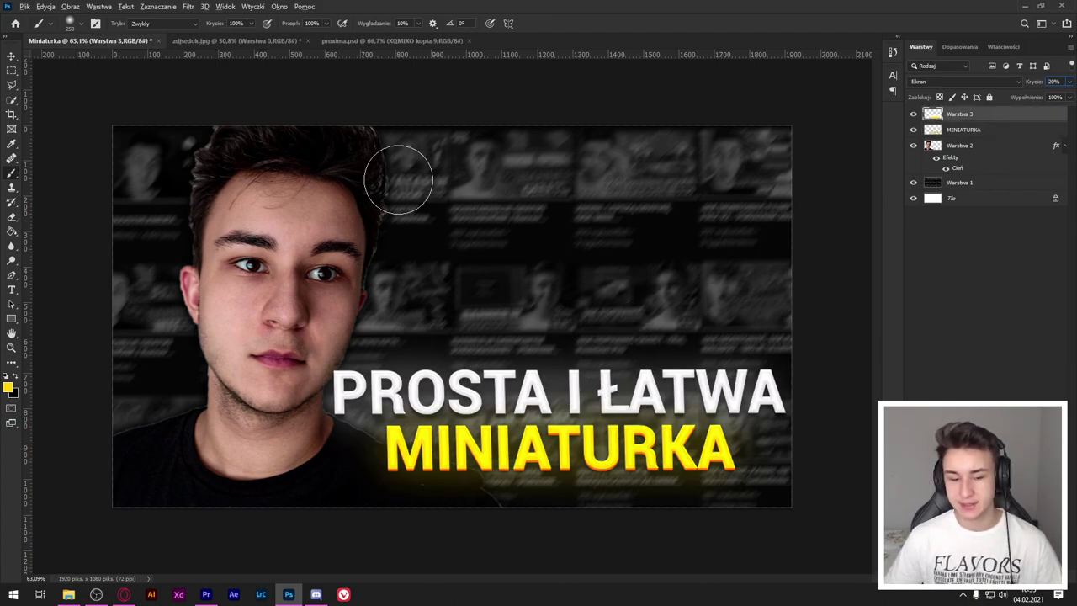
{"action": "type", "text": "v"}
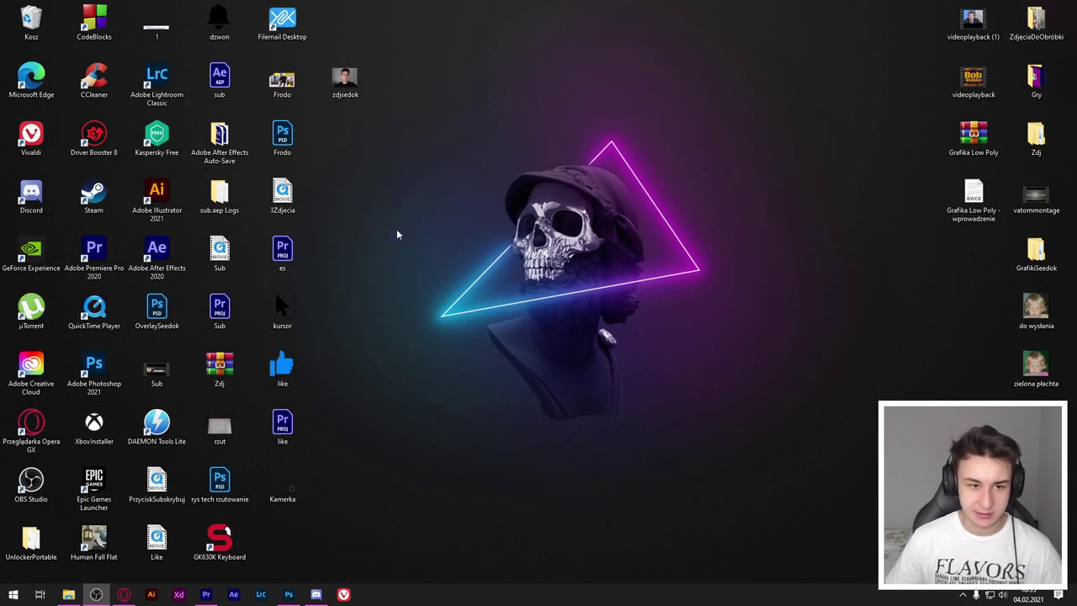
Scale the placed Frodo image down to sit above the title.
{"action": "left_click", "coordinate": [290, 594]}
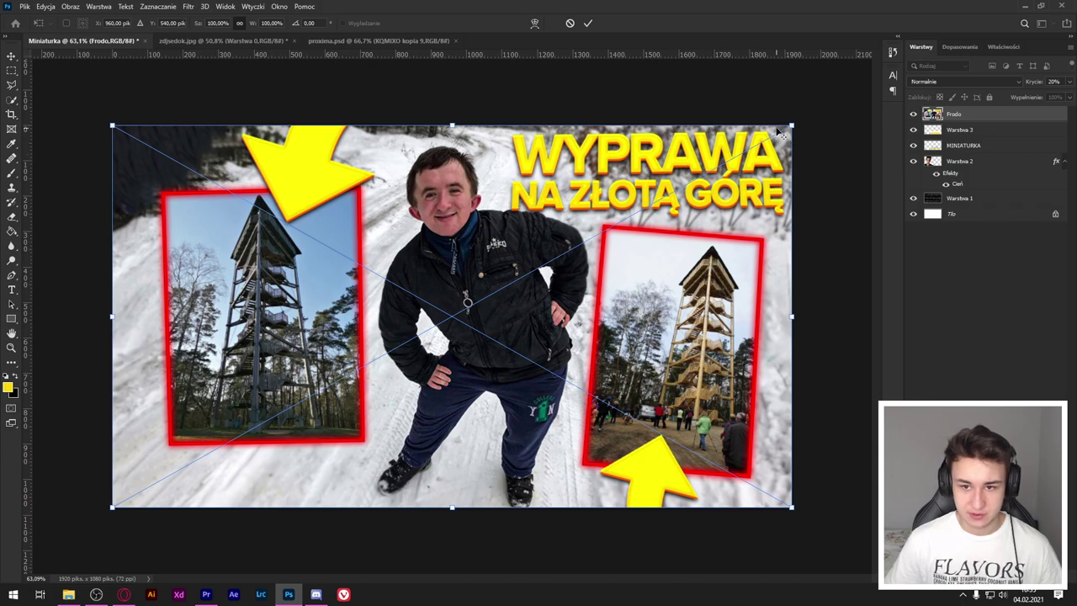
{"action": "mouse_move", "coordinate": [781, 134]}
{"action": "left_mouse_down"}
{"action": "mouse_move", "coordinate": [648, 212]}
{"action": "mouse_move", "coordinate": [661, 208]}
{"action": "left_mouse_up"}
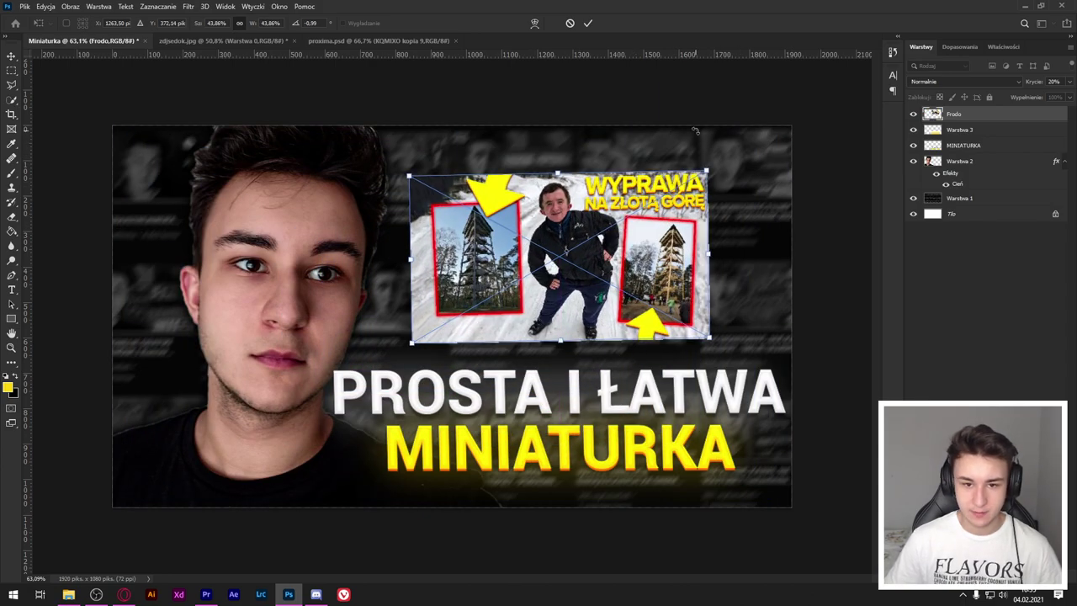
Draw an unfilled rectangle with a 5 px red outline over the Frodo image.
{"action": "left_click", "coordinate": [587, 23]}
{"action": "scroll", "coordinate": [820, 273], "scroll_direction": "up", "scroll_amount": 3}
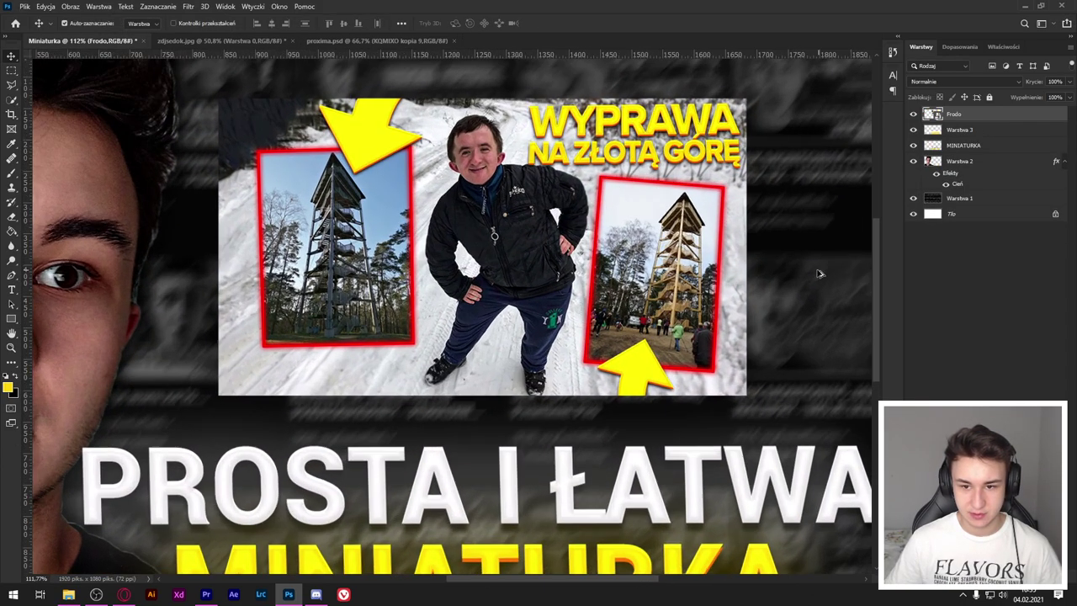
{"action": "left_click", "coordinate": [11, 321]}
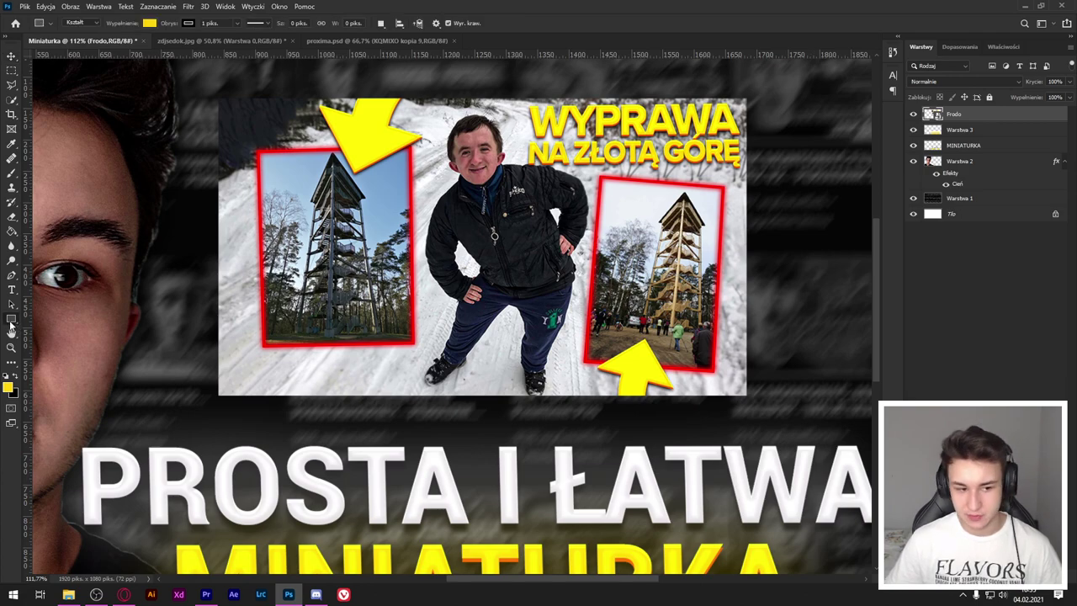
{"action": "left_click_drag", "start_coordinate": [217, 98], "coordinate": [747, 395]}
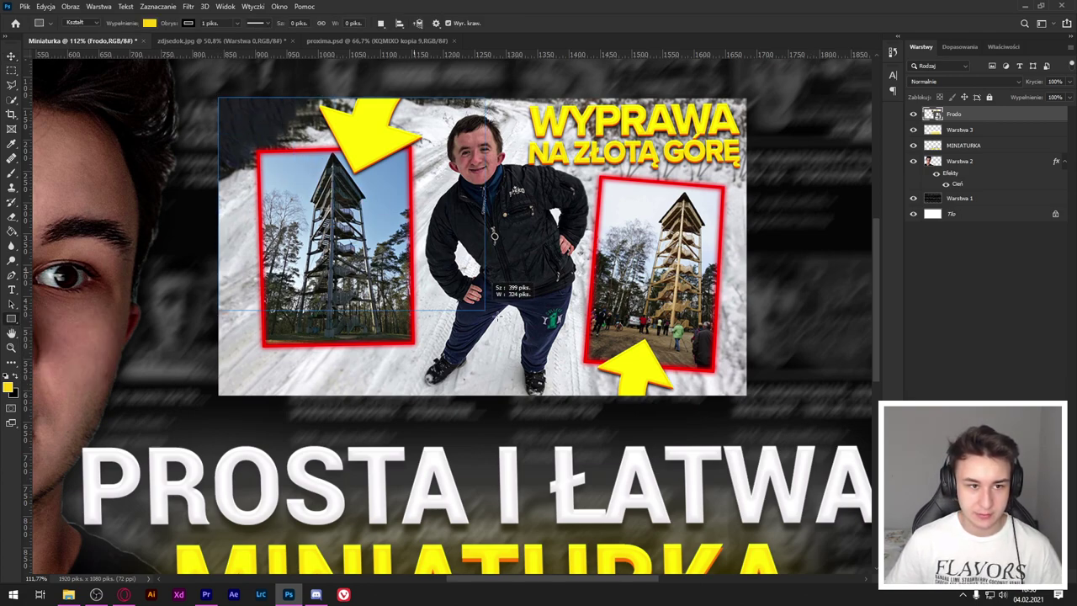
{"action": "left_click", "coordinate": [971, 164]}
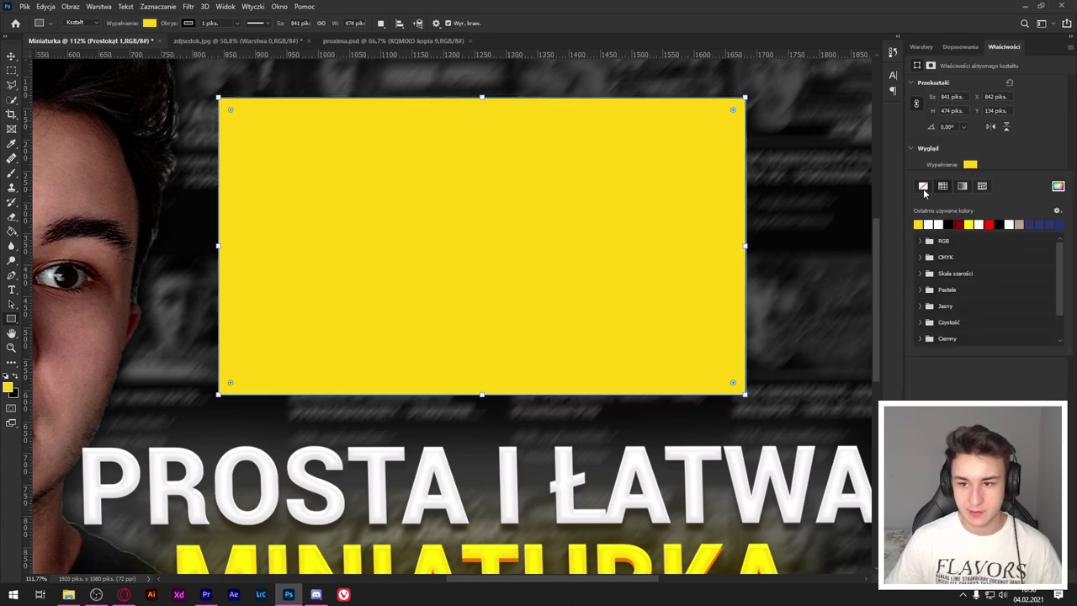
{"action": "left_click", "coordinate": [923, 202]}
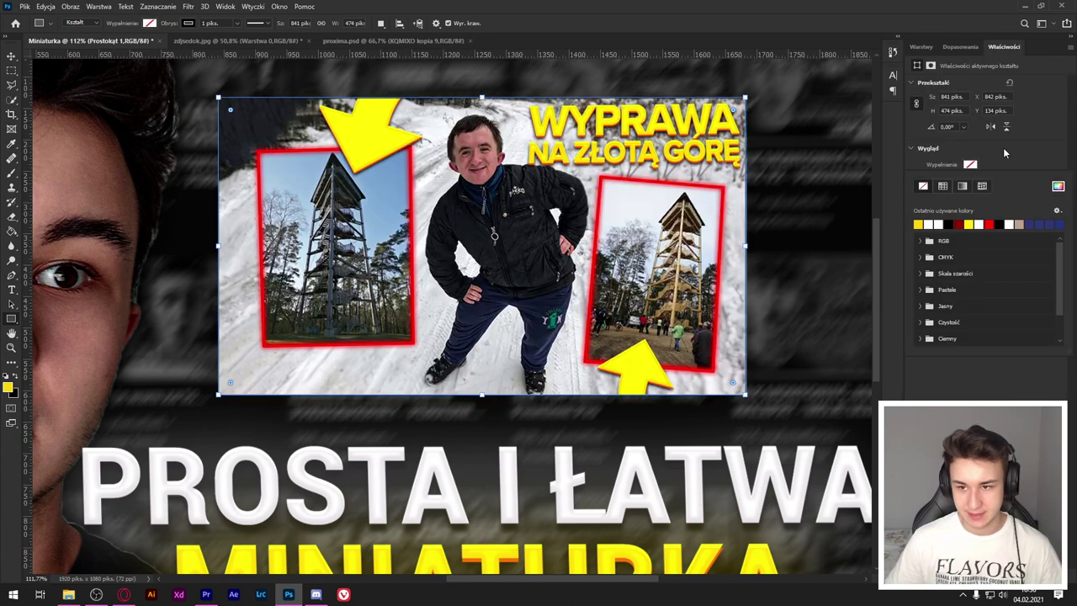
{"action": "left_click", "coordinate": [990, 240]}
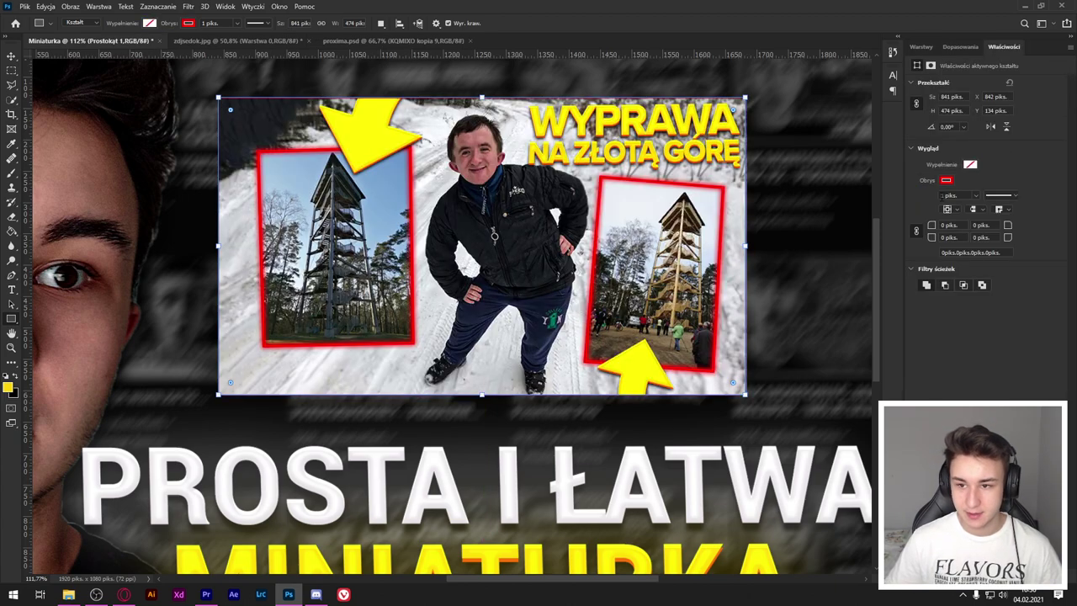
{"action": "type", "text": "5"}
{"action": "key", "text": "Return"}
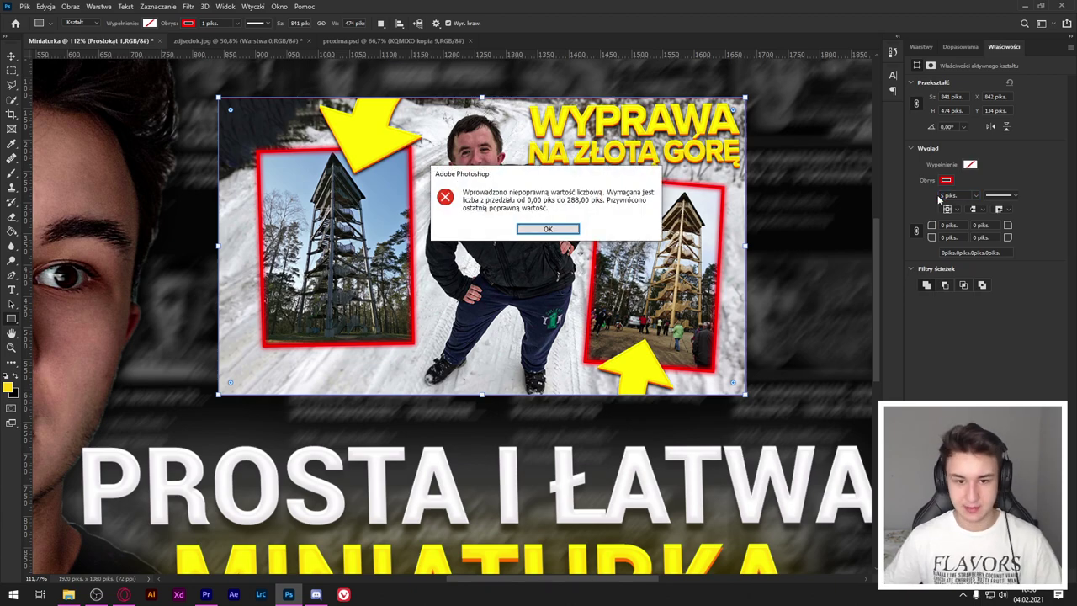
{"action": "key", "text": "Return"}
Give the frame rectangle a red drop shadow, then select the Frodo layer.
{"action": "double_click", "coordinate": [1021, 119]}
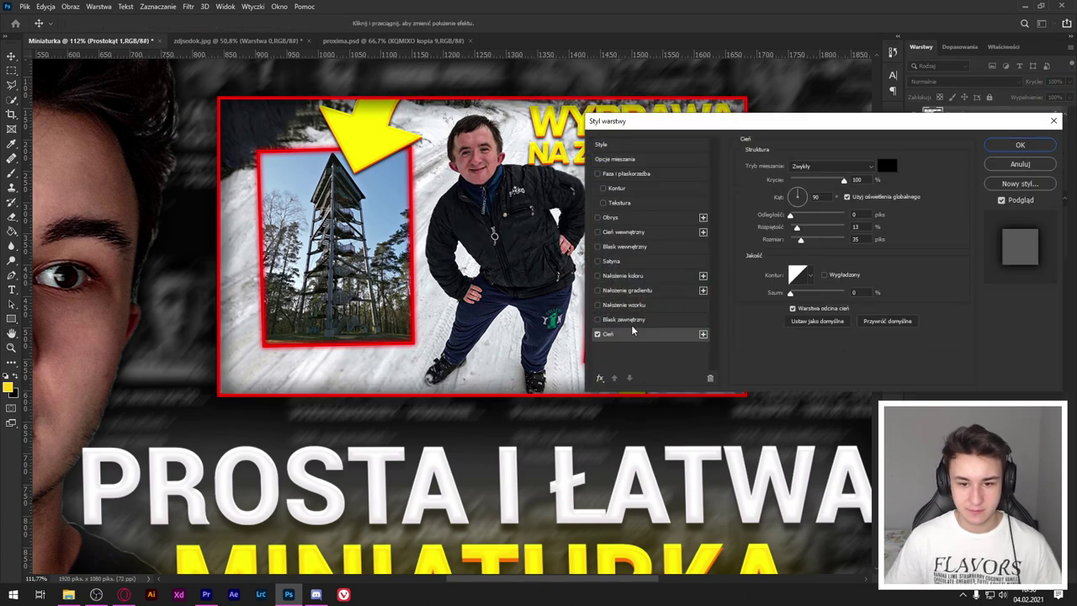
{"action": "left_click", "coordinate": [885, 142]}
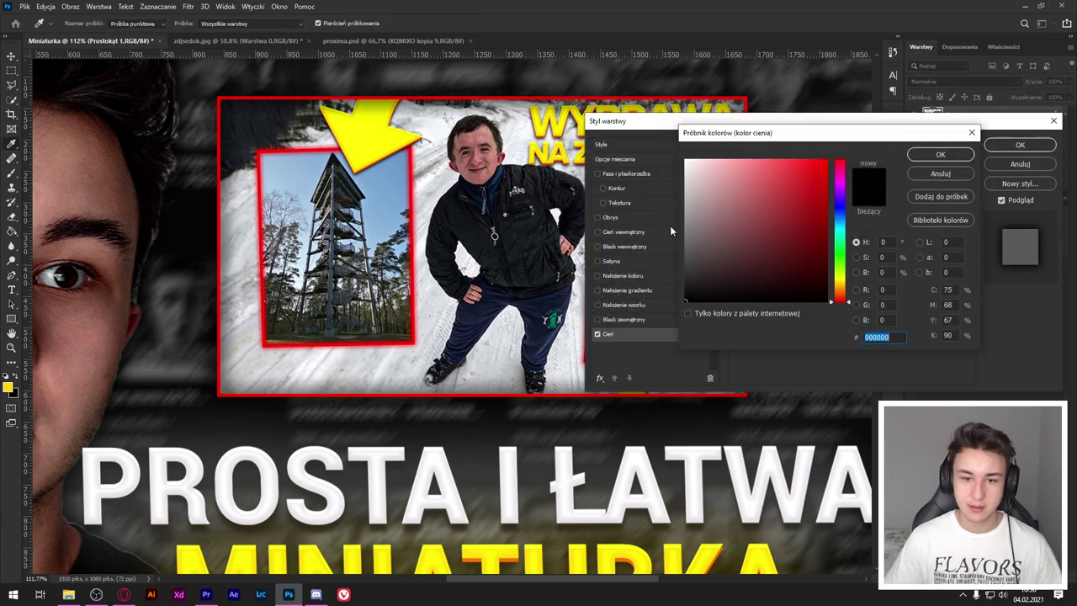
{"action": "left_click", "coordinate": [968, 154]}
{"action": "left_click", "coordinate": [1023, 145]}
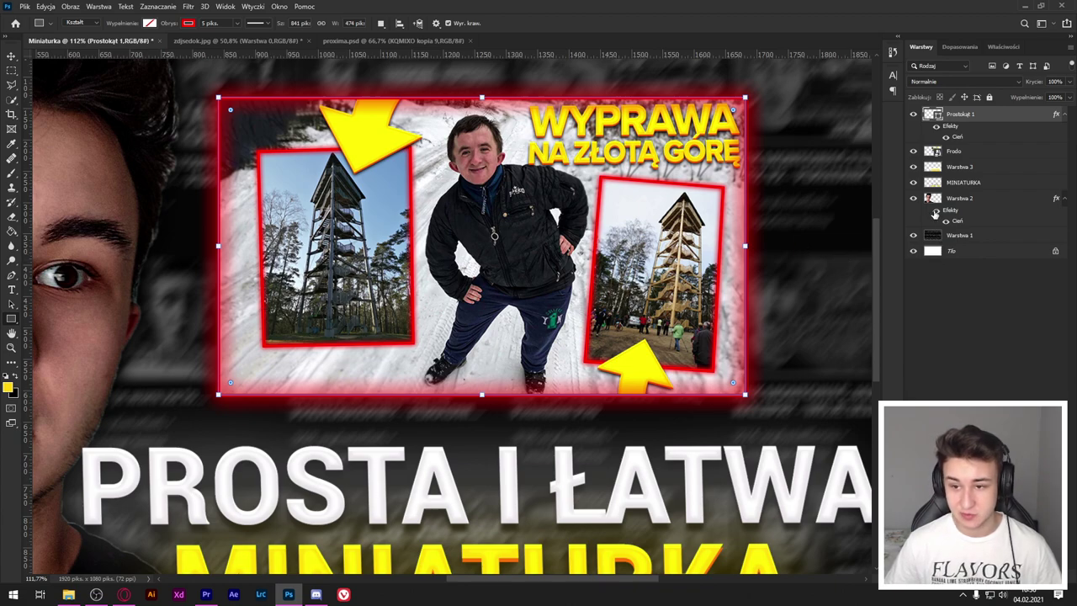
{"action": "left_click", "coordinate": [968, 150]}
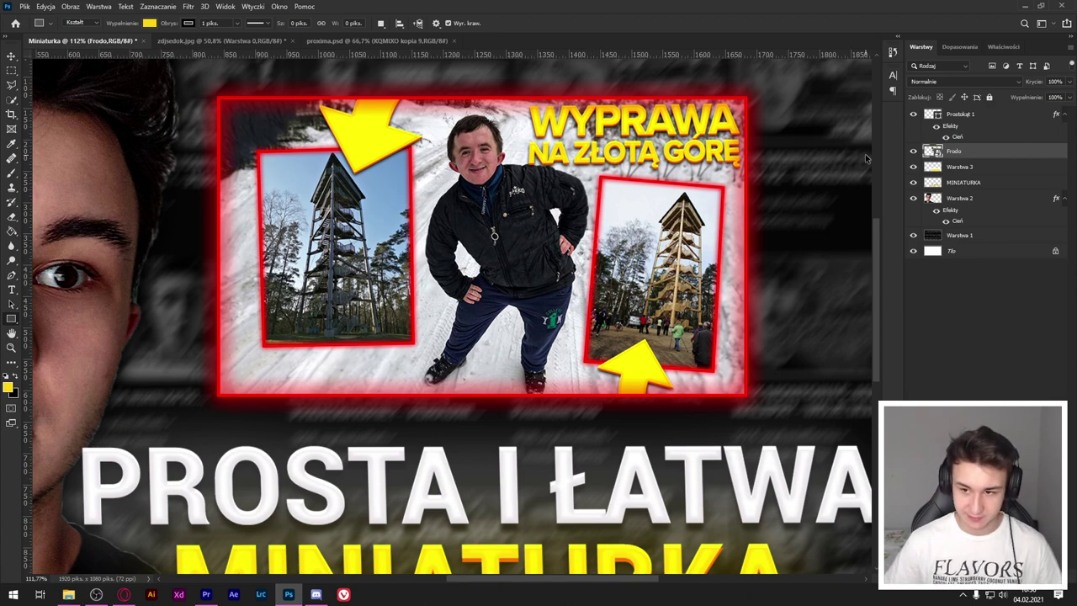
Lasso the standing person onto a new layer and apply Mozaika with cell size 5.
{"action": "key", "text": "ctrl+j"}
{"action": "key", "text": "ctrl+z"}
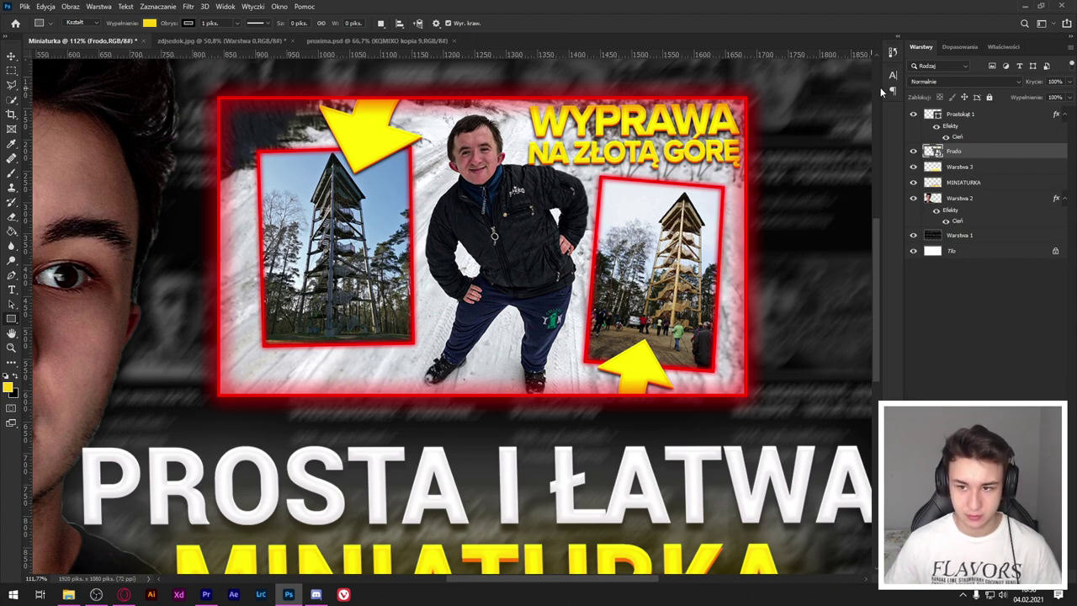
{"action": "left_click", "coordinate": [11, 87]}
{"action": "mouse_move", "coordinate": [433, 129]}
{"action": "left_mouse_down"}
{"action": "mouse_move", "coordinate": [425, 368]}
{"action": "mouse_move", "coordinate": [546, 405]}
{"action": "mouse_move", "coordinate": [565, 394]}
{"action": "mouse_move", "coordinate": [602, 180]}
{"action": "mouse_move", "coordinate": [459, 114]}
{"action": "left_mouse_up"}
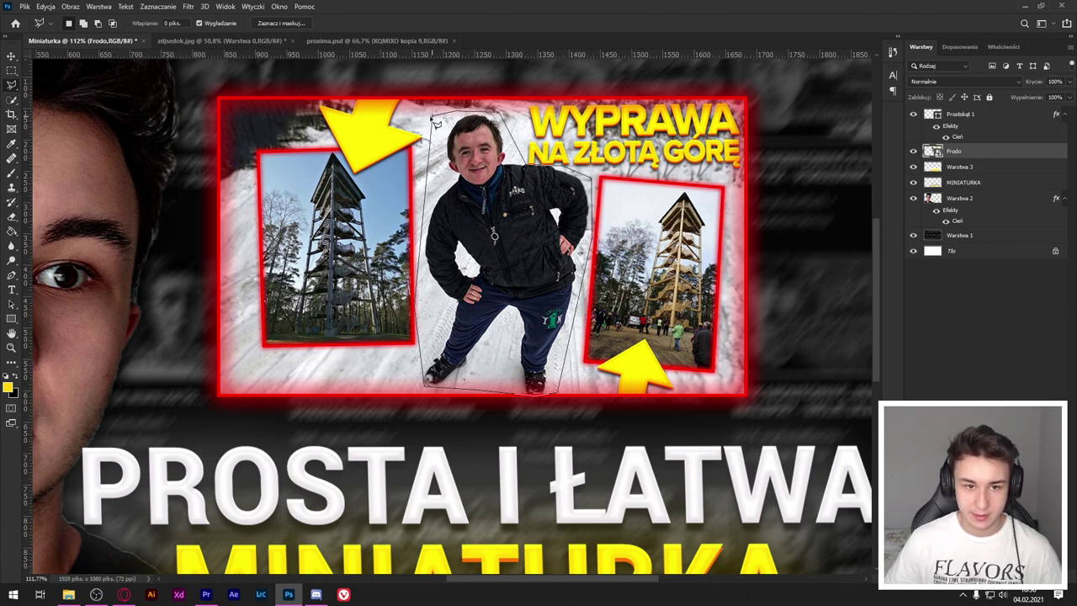
{"action": "left_click", "coordinate": [437, 123]}
{"action": "key", "text": "ctrl+j"}
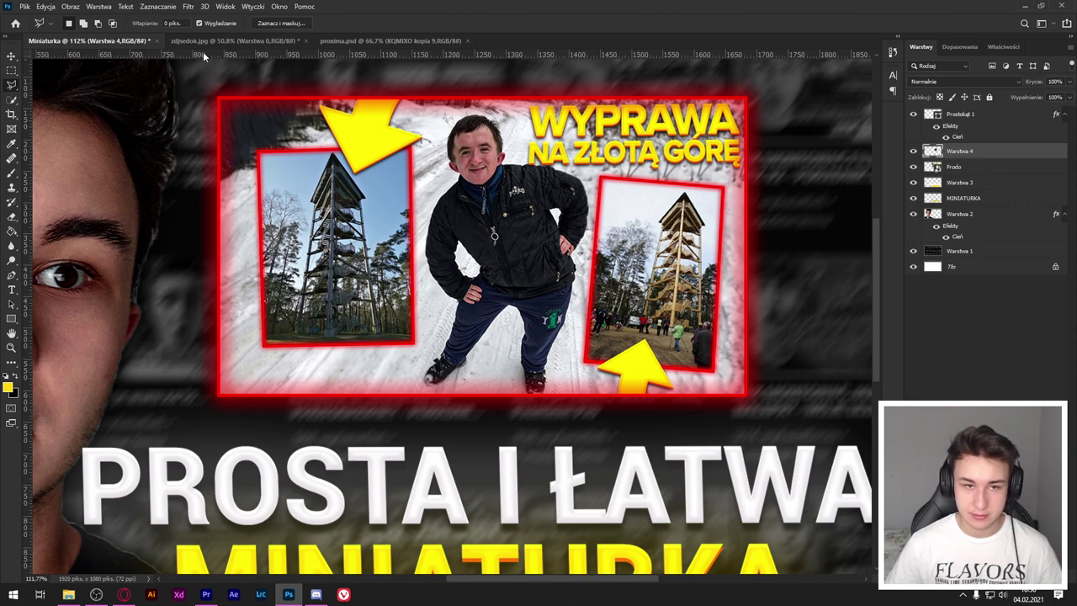
{"action": "left_click", "coordinate": [189, 5]}
{"action": "mouse_move", "coordinate": [208, 161]}
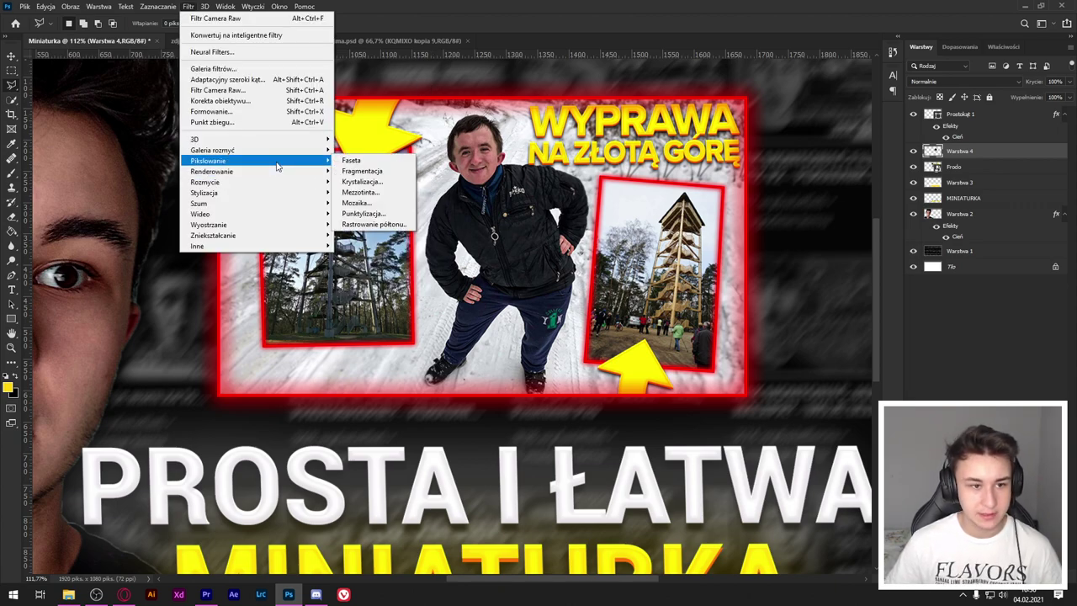
{"action": "left_click", "coordinate": [357, 203]}
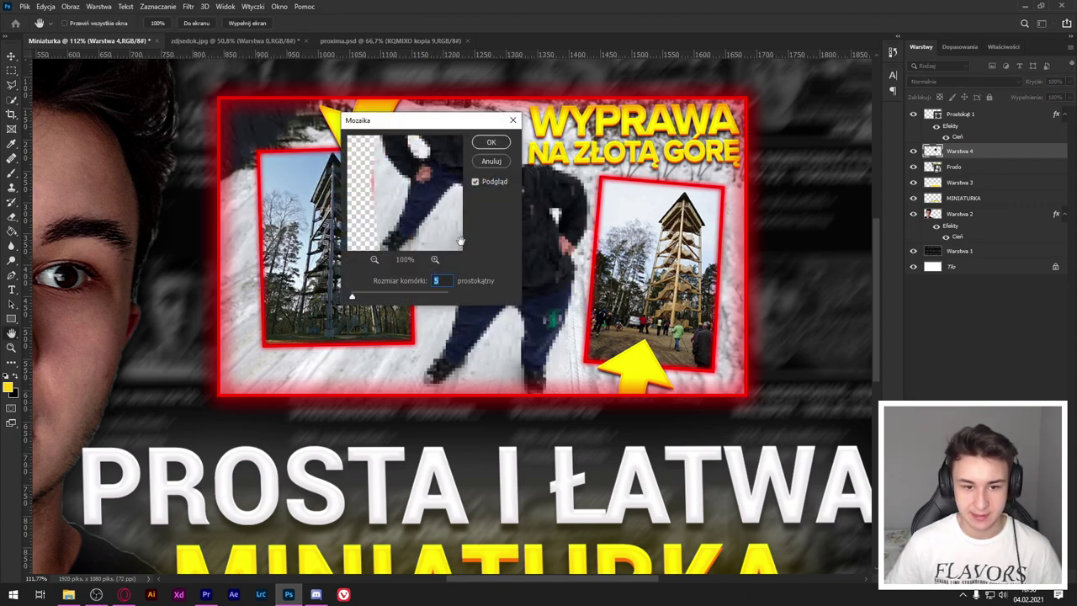
{"action": "left_click", "coordinate": [292, 137]}
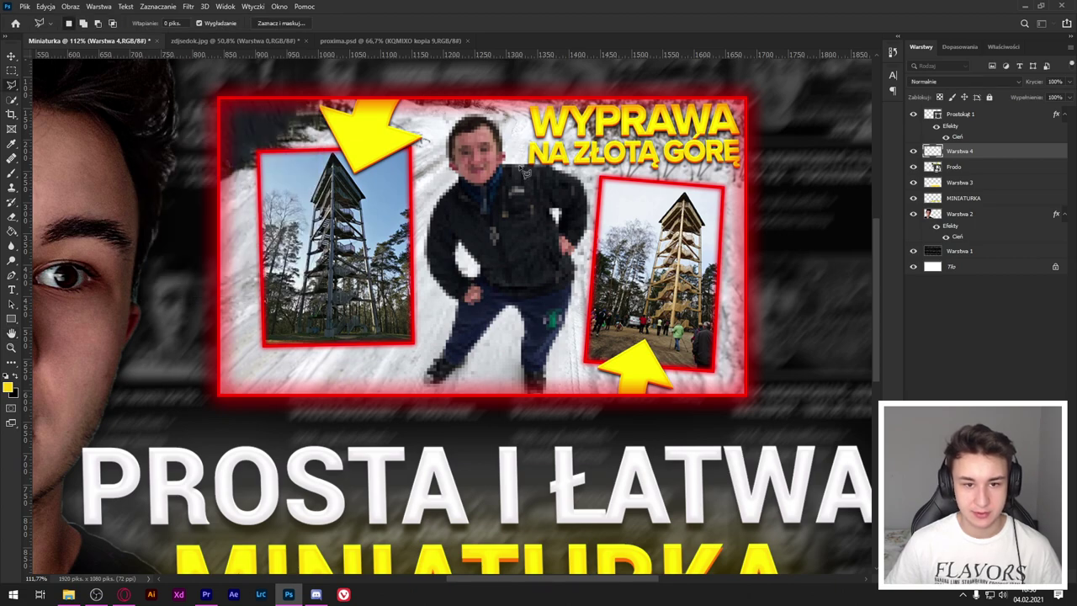
{"action": "key", "text": "ctrl+0"}
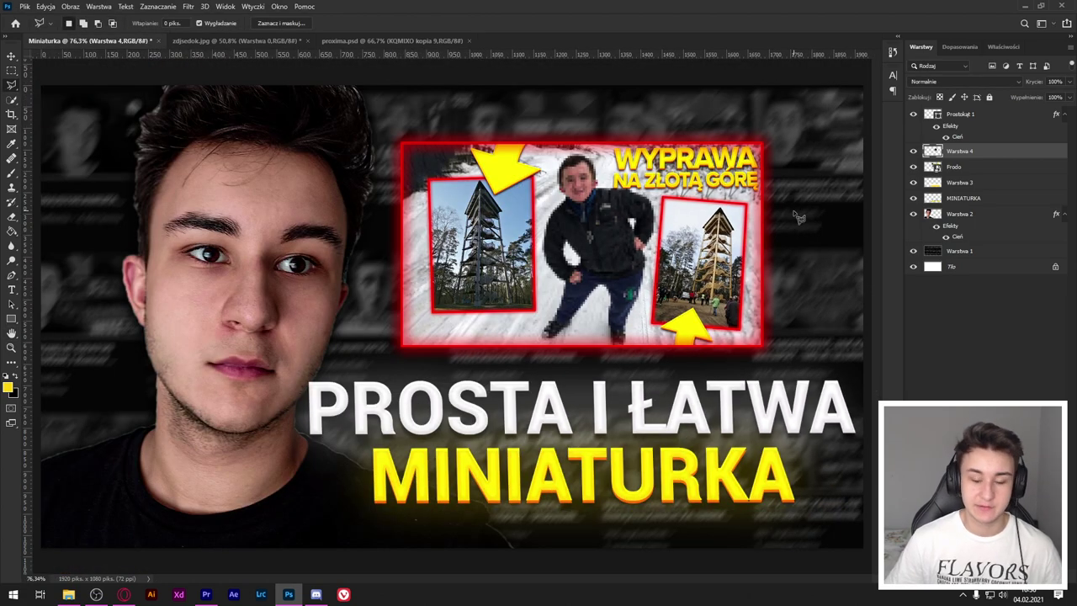
Merge Frodo, the pixelated person and Prostokąt 1, then distort all four corners slightly outward.
{"action": "left_click", "coordinate": [955, 166]}
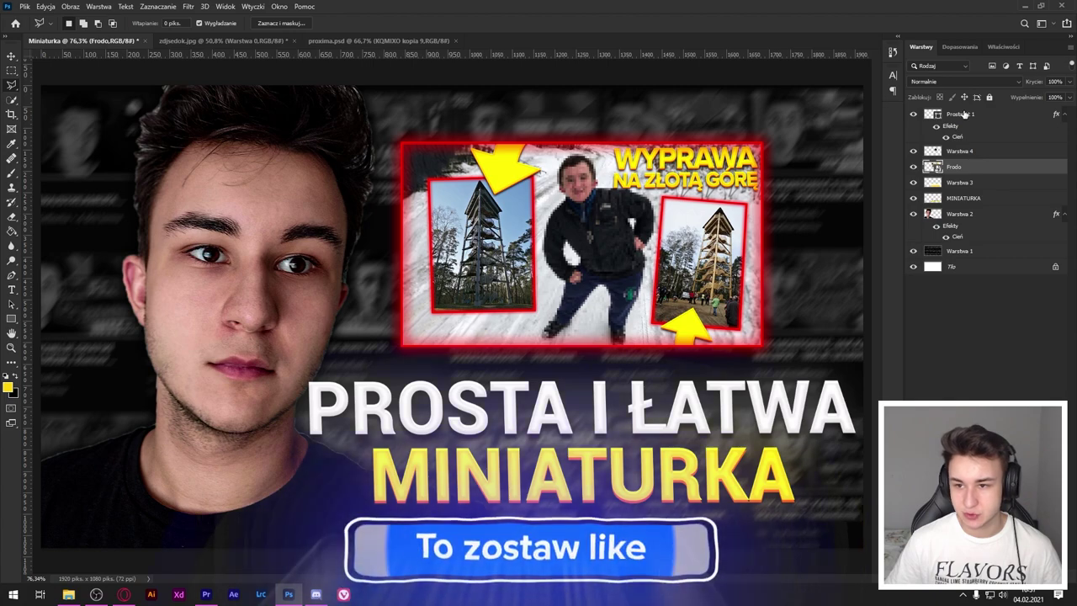
{"action": "left_click", "coordinate": [961, 115], "text": "shift"}
{"action": "key", "text": "ctrl+e"}
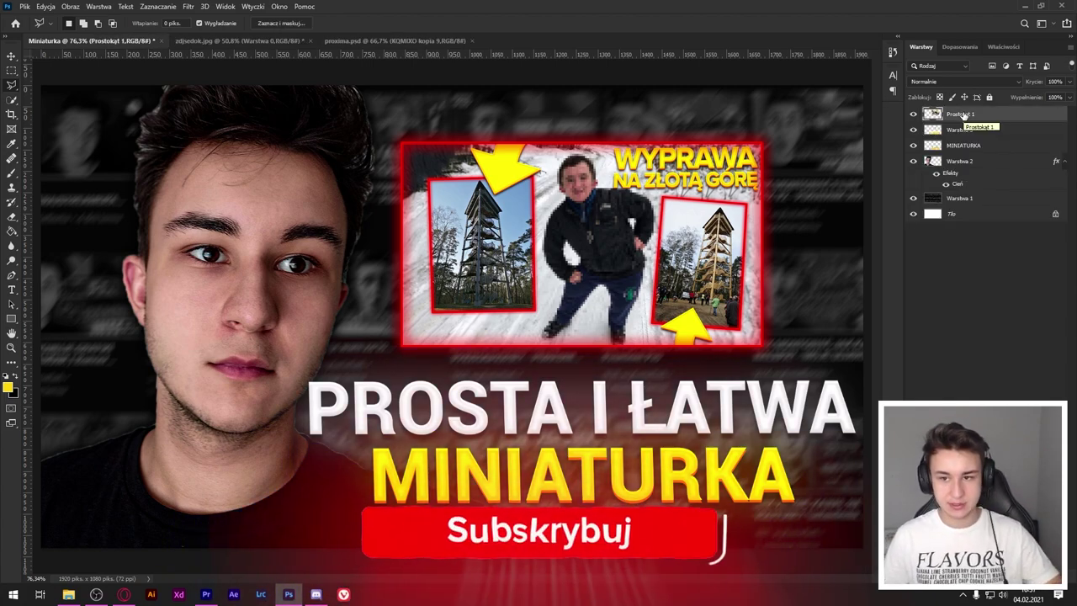
{"action": "key", "text": "ctrl+t"}
{"action": "right_click", "coordinate": [697, 313]}
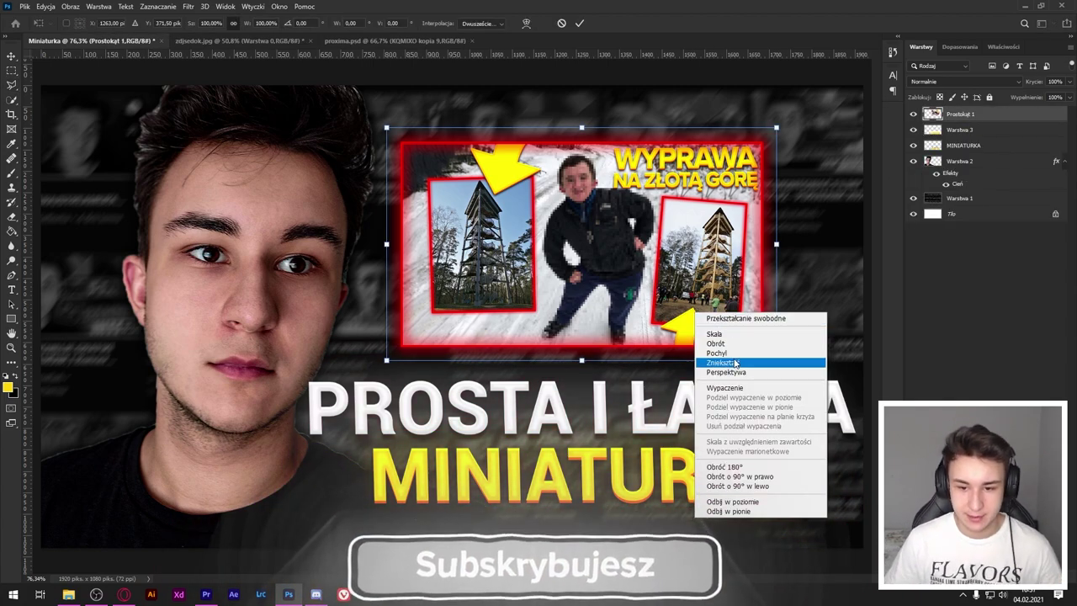
{"action": "left_click", "coordinate": [722, 362]}
{"action": "left_click_drag", "start_coordinate": [776, 129], "coordinate": [785, 124]}
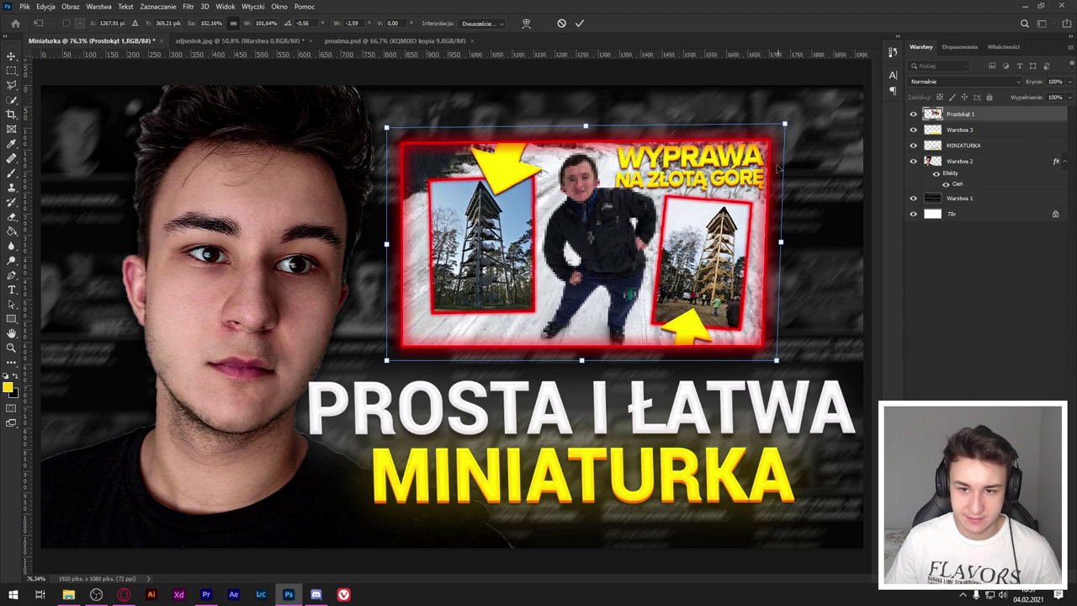
{"action": "left_click_drag", "start_coordinate": [781, 364], "coordinate": [805, 364]}
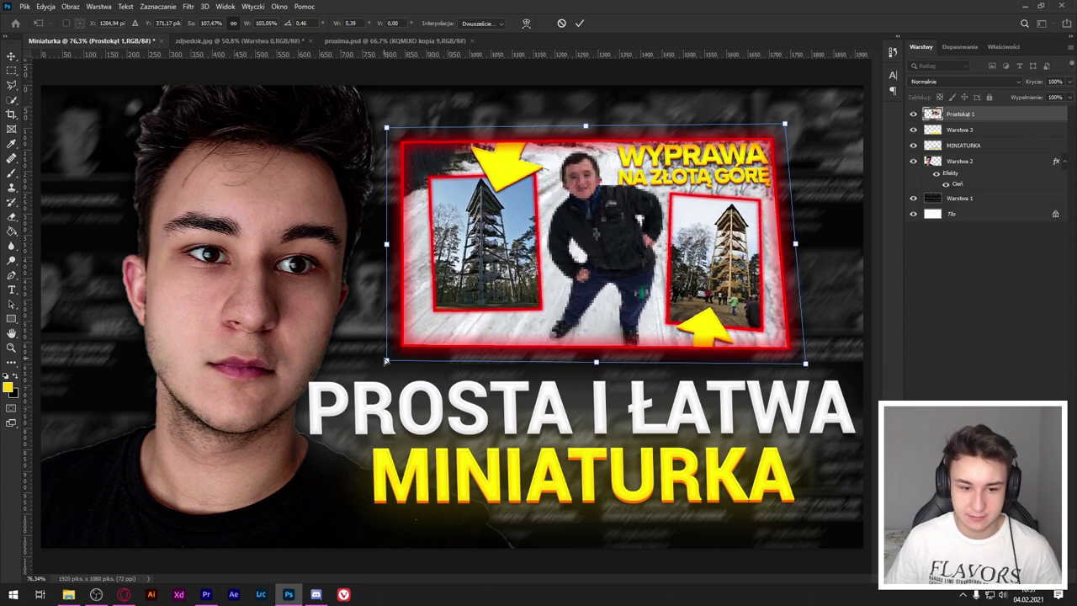
{"action": "left_click_drag", "start_coordinate": [387, 361], "coordinate": [379, 369]}
{"action": "left_click_drag", "start_coordinate": [384, 131], "coordinate": [380, 125]}
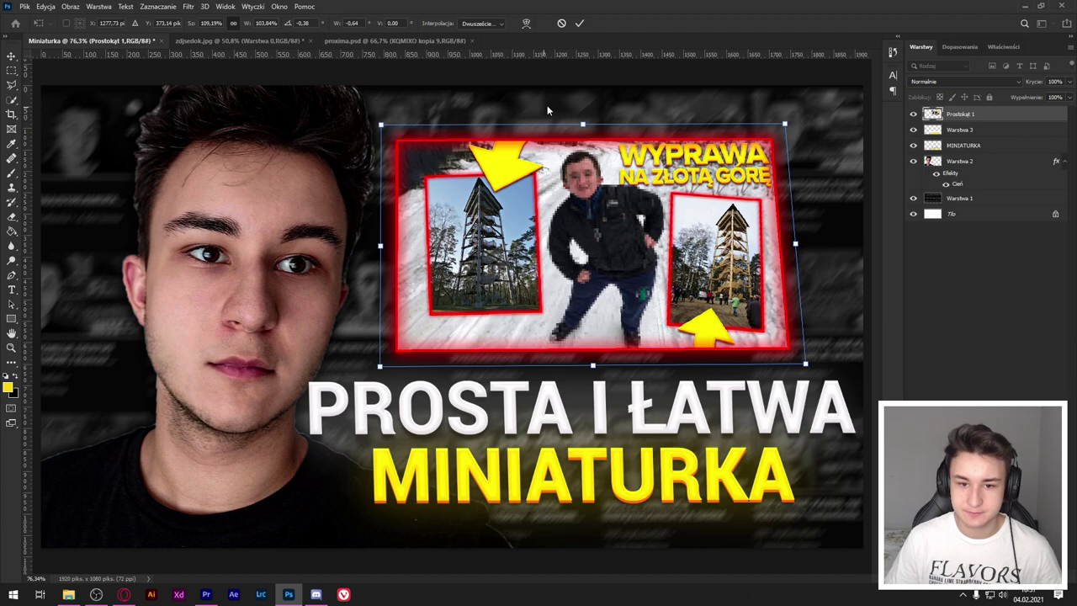
{"action": "left_click_drag", "start_coordinate": [785, 124], "coordinate": [791, 124]}
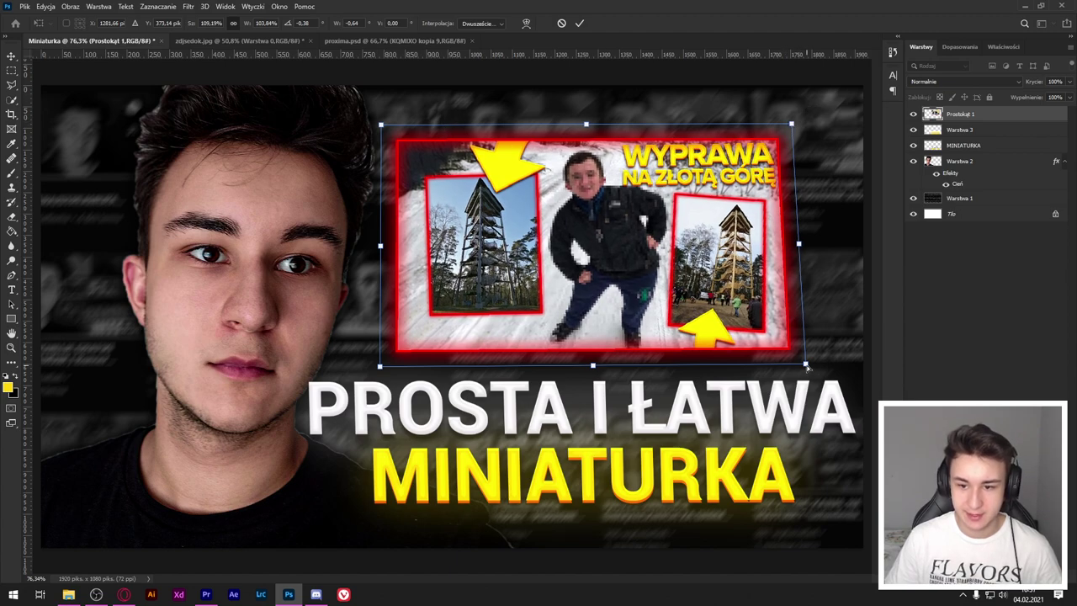
{"action": "key", "text": "Return"}
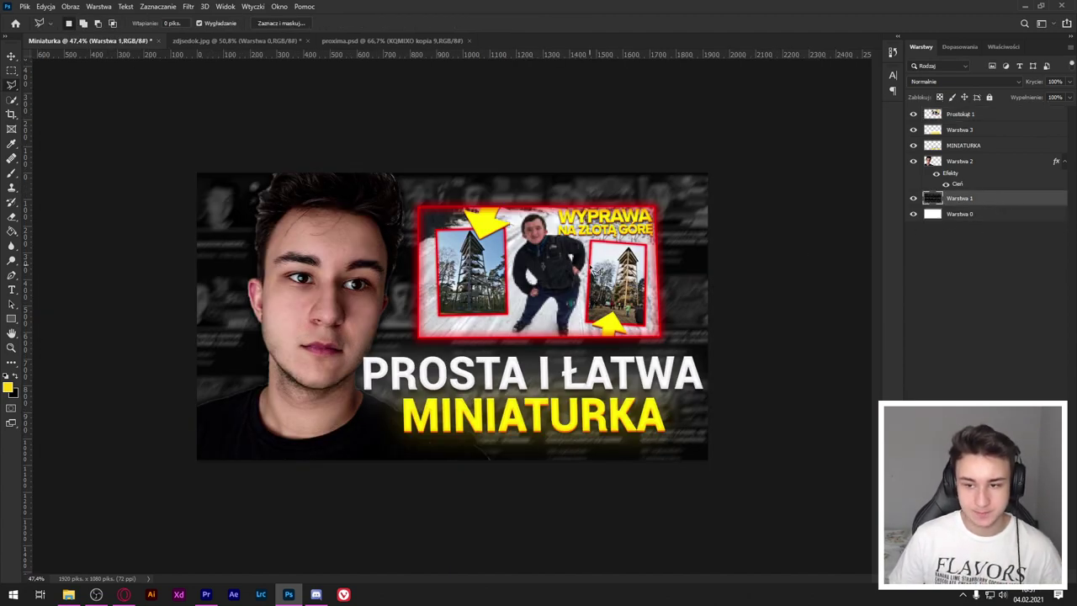
Colourize the background collage red with Hue/Saturation.
{"action": "key", "text": "ctrl+u"}
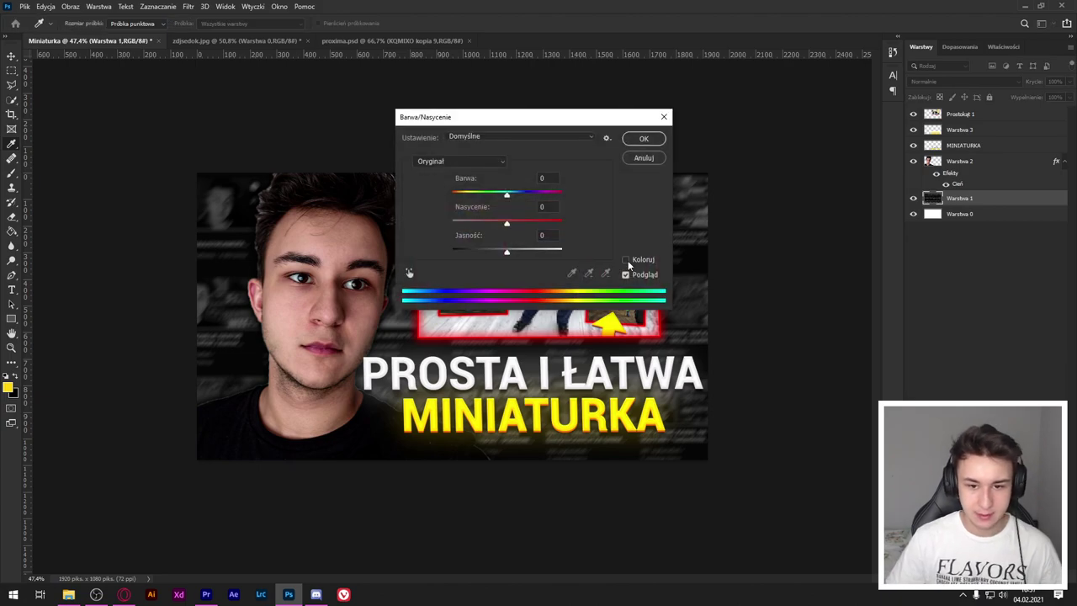
{"action": "left_click", "coordinate": [625, 261]}
{"action": "mouse_move", "coordinate": [469, 195]}
{"action": "left_mouse_down"}
{"action": "mouse_move", "coordinate": [455, 192]}
{"action": "mouse_move", "coordinate": [539, 223]}
{"action": "left_mouse_up"}
{"action": "left_click", "coordinate": [644, 138]}
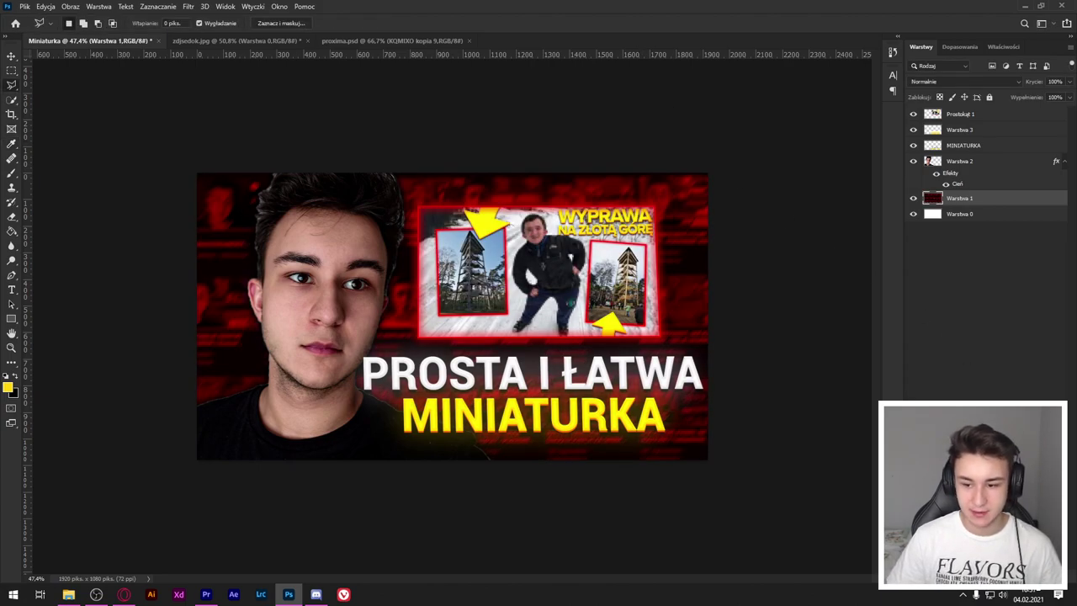
On a new layer, paint sampled dark red over the thumbnail's edges.
{"action": "left_click", "coordinate": [959, 114]}
{"action": "key", "text": "ctrl+shift+alt+n"}
{"action": "left_click", "coordinate": [12, 145]}
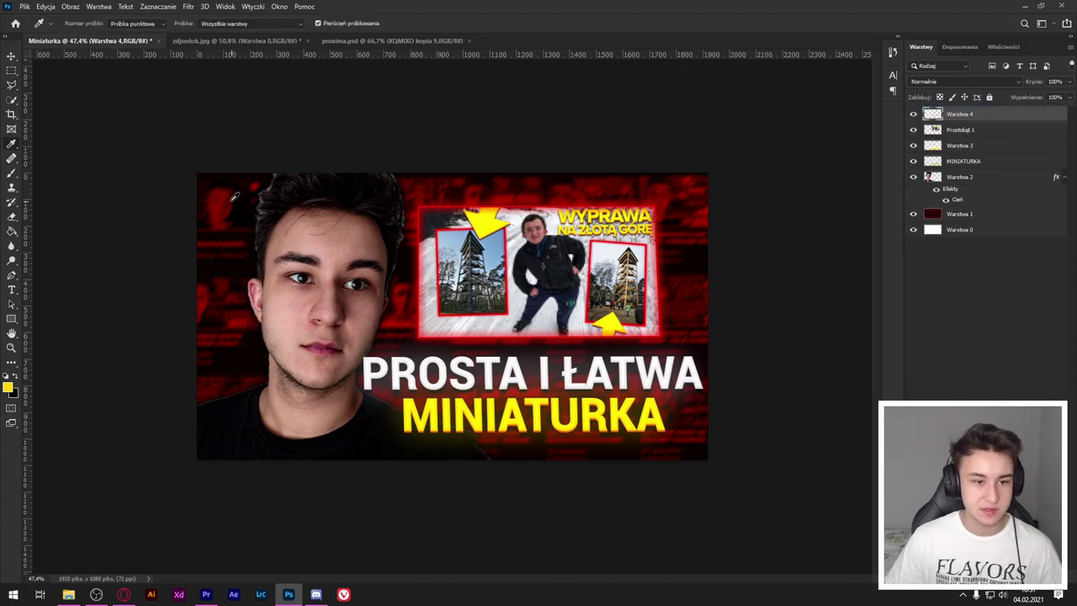
{"action": "left_click", "coordinate": [221, 197]}
{"action": "left_click", "coordinate": [12, 172]}
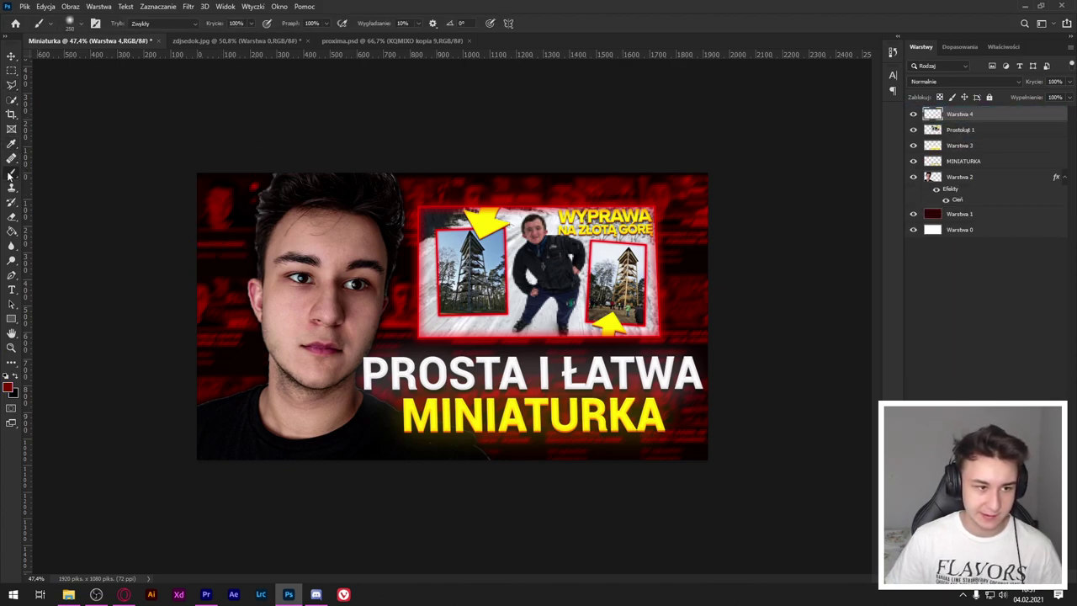
{"action": "scroll", "coordinate": [247, 221], "scroll_direction": "down", "scroll_amount": 1}
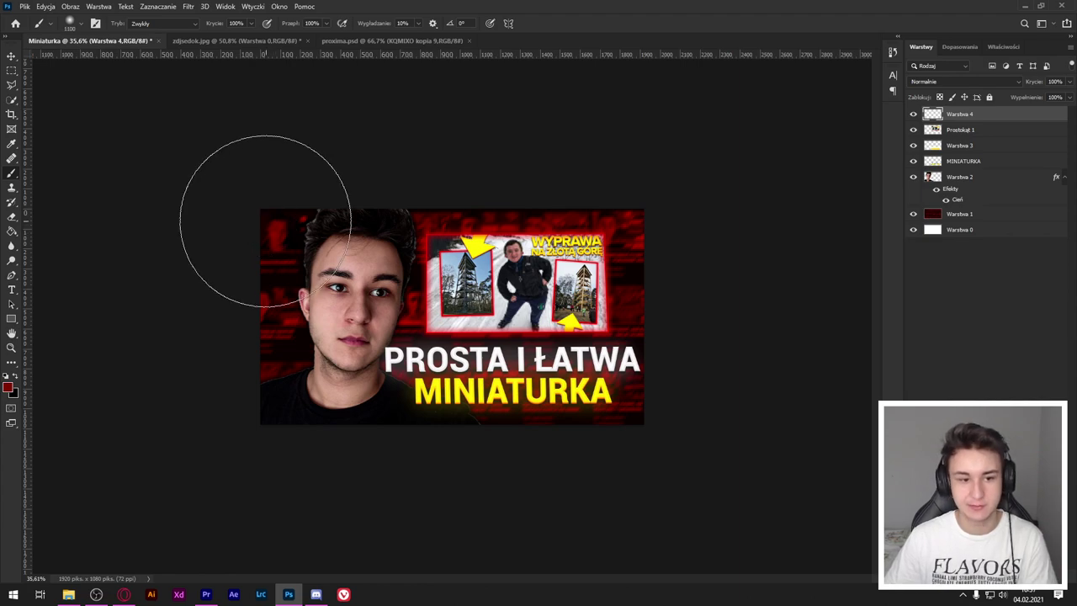
{"action": "left_click_drag", "start_coordinate": [264, 277], "coordinate": [684, 460]}
{"action": "key", "text": "ctrl+z"}
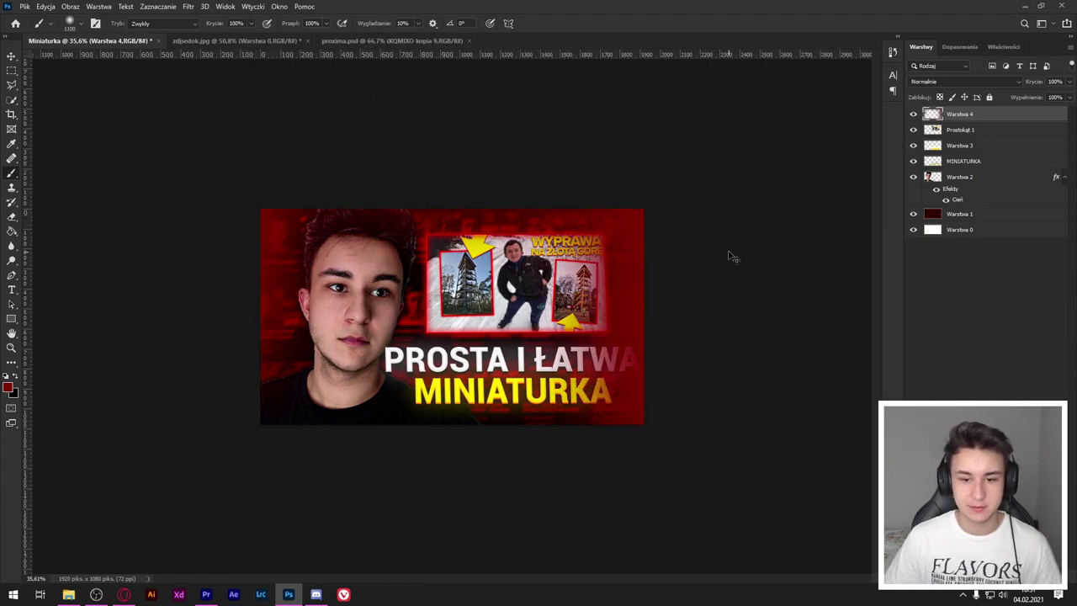
Set the dark red paint layer's blending mode to Ekran.
{"action": "scroll", "coordinate": [720, 252], "scroll_direction": "up", "scroll_amount": 1}
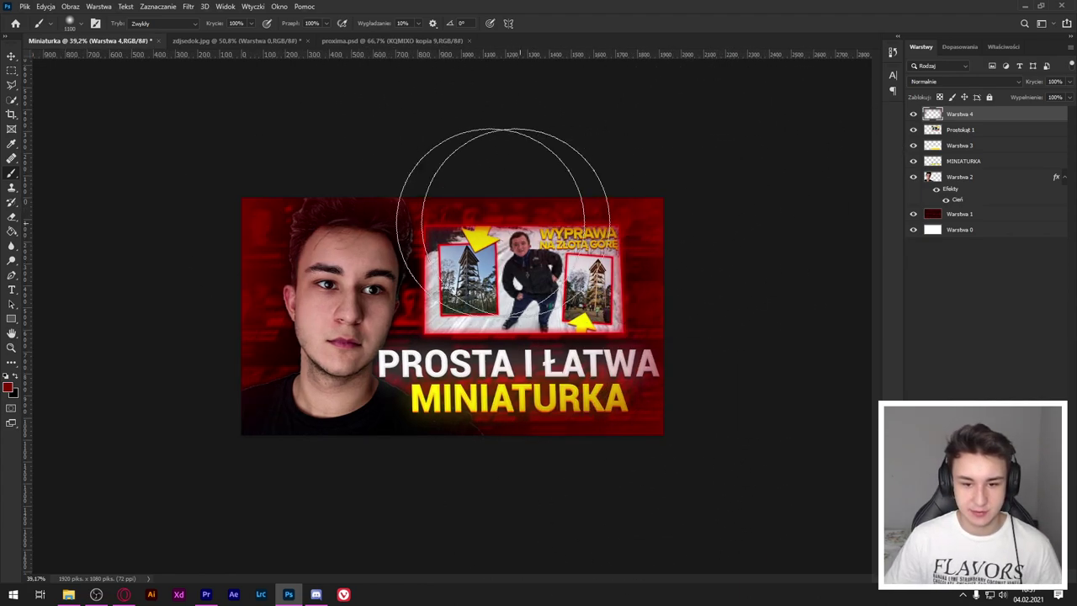
{"action": "left_click", "coordinate": [964, 81]}
{"action": "left_click", "coordinate": [948, 177]}
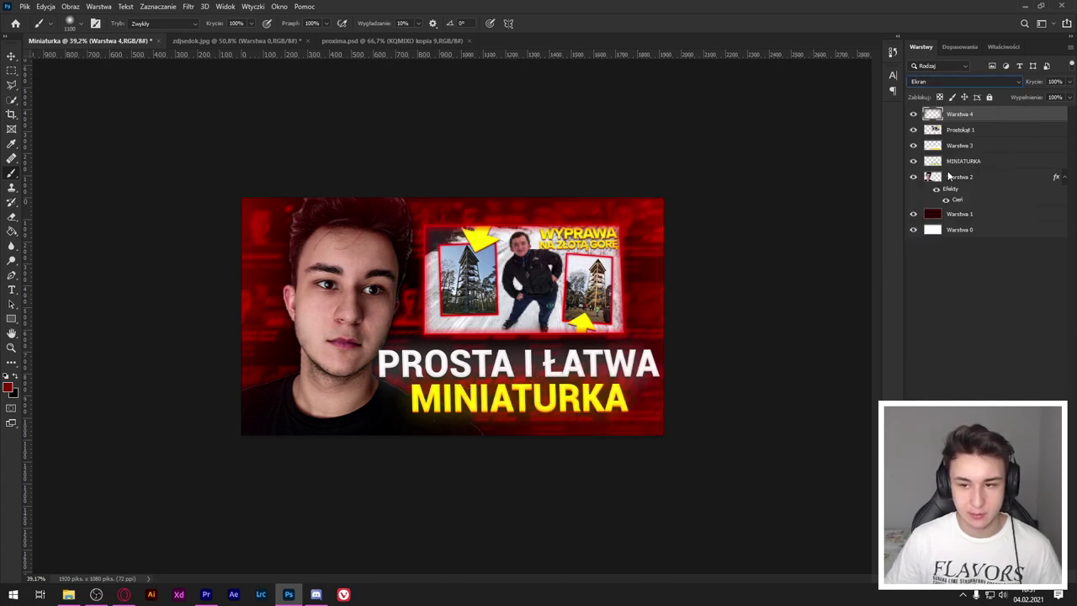
{"action": "left_click", "coordinate": [932, 83]}
{"action": "left_click", "coordinate": [943, 84]}
{"action": "left_click", "coordinate": [947, 84]}
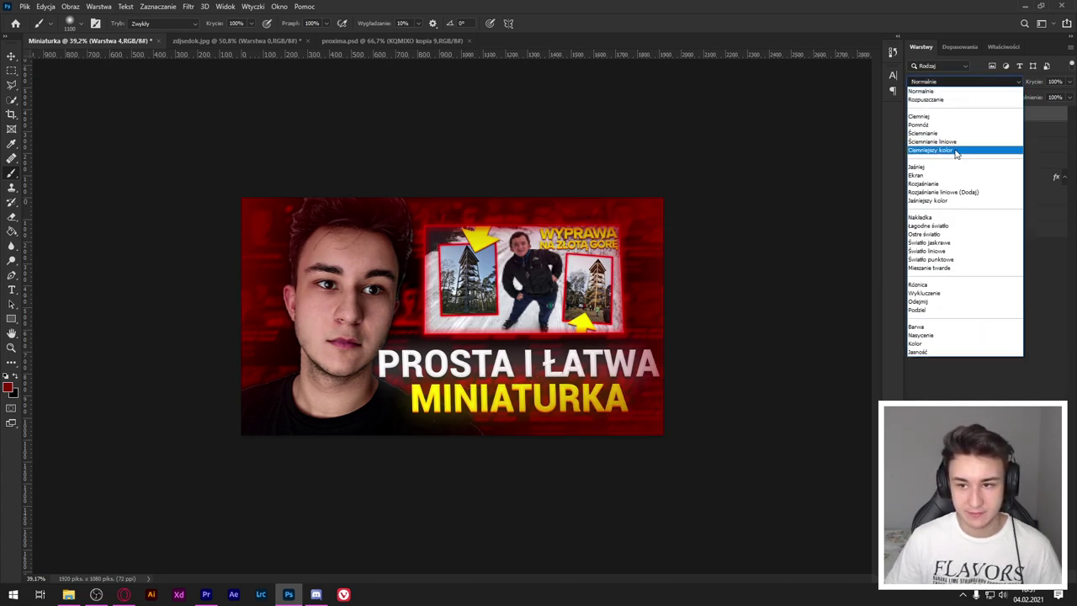
{"action": "left_click", "coordinate": [931, 177]}
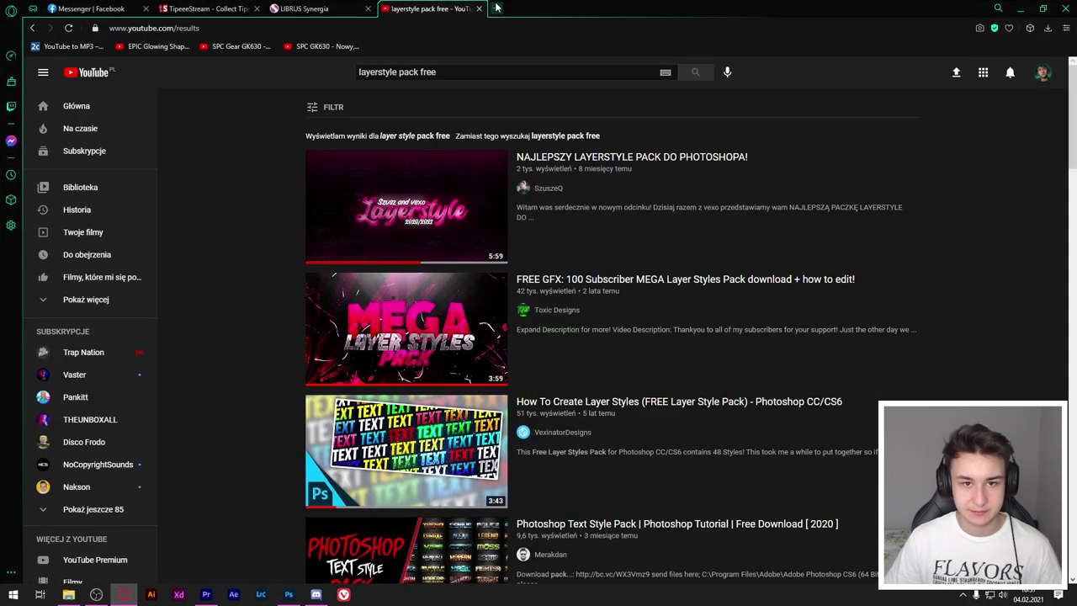
Search Google Images for 'strzałka' and paste the curved black arrow into the thumbnail.
{"action": "left_click", "coordinate": [497, 8]}
{"action": "type", "text": "stza"}
{"action": "key", "text": "Return"}
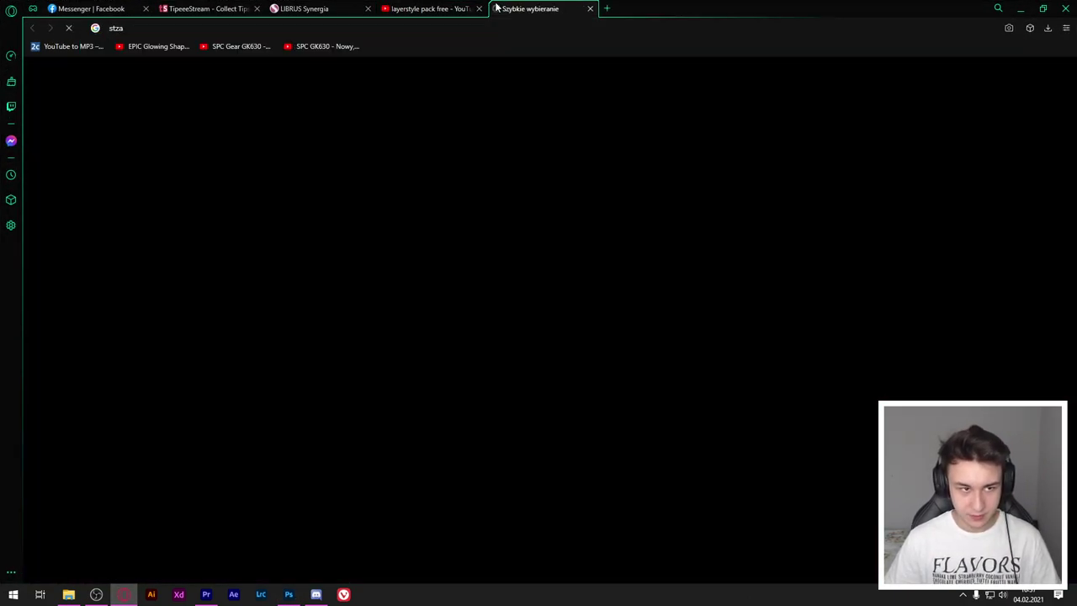
{"action": "left_click", "coordinate": [189, 26]}
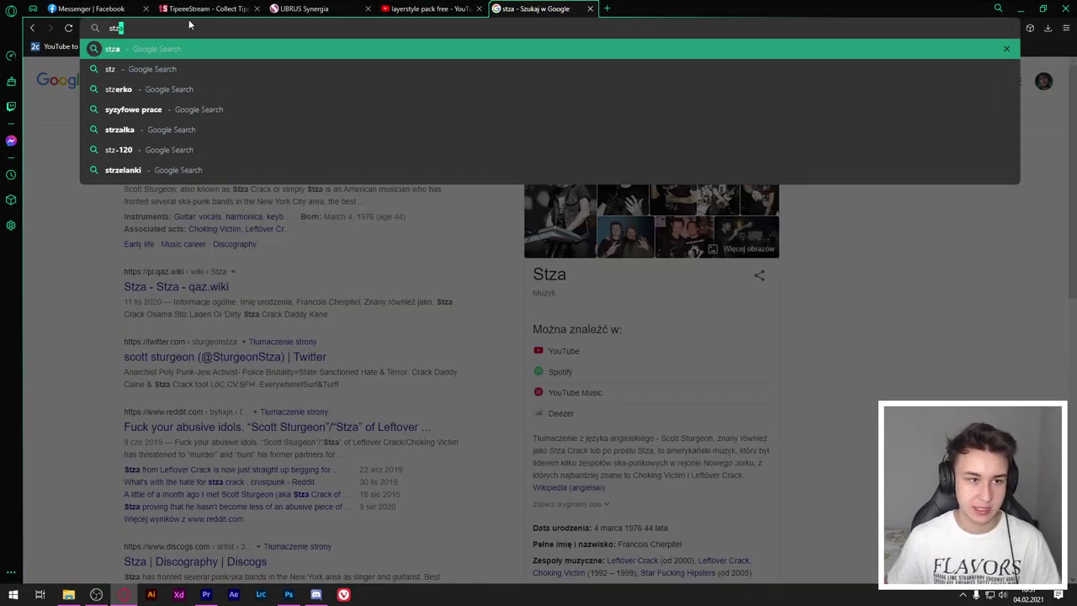
{"action": "key", "text": "BackSpace"}
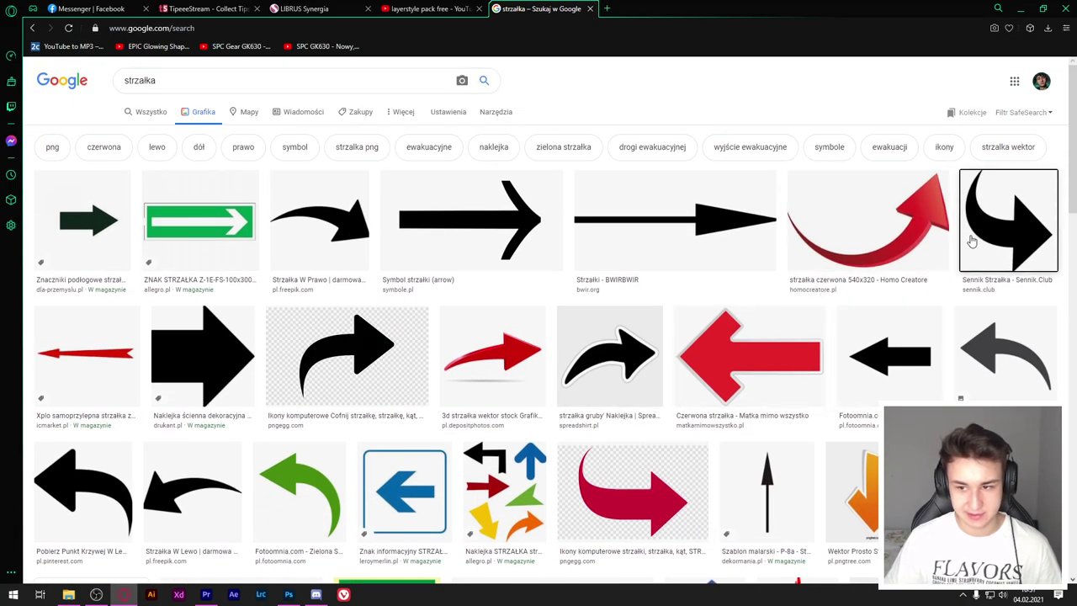
{"action": "left_click", "coordinate": [1008, 220]}
{"action": "right_click", "coordinate": [836, 286]}
{"action": "left_click", "coordinate": [890, 366]}
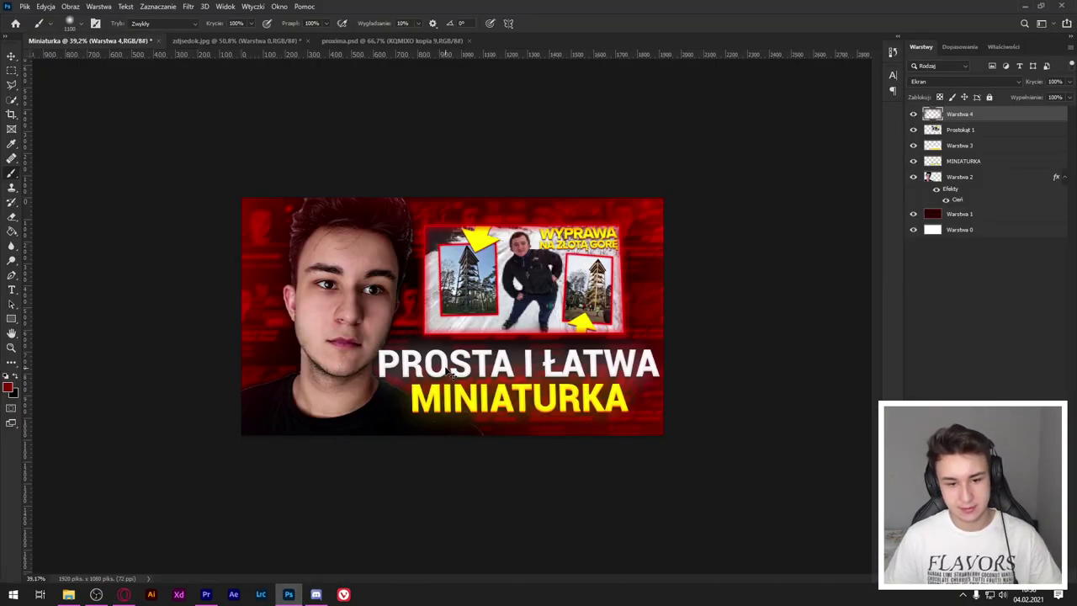
{"action": "key", "text": "ctrl+v"}
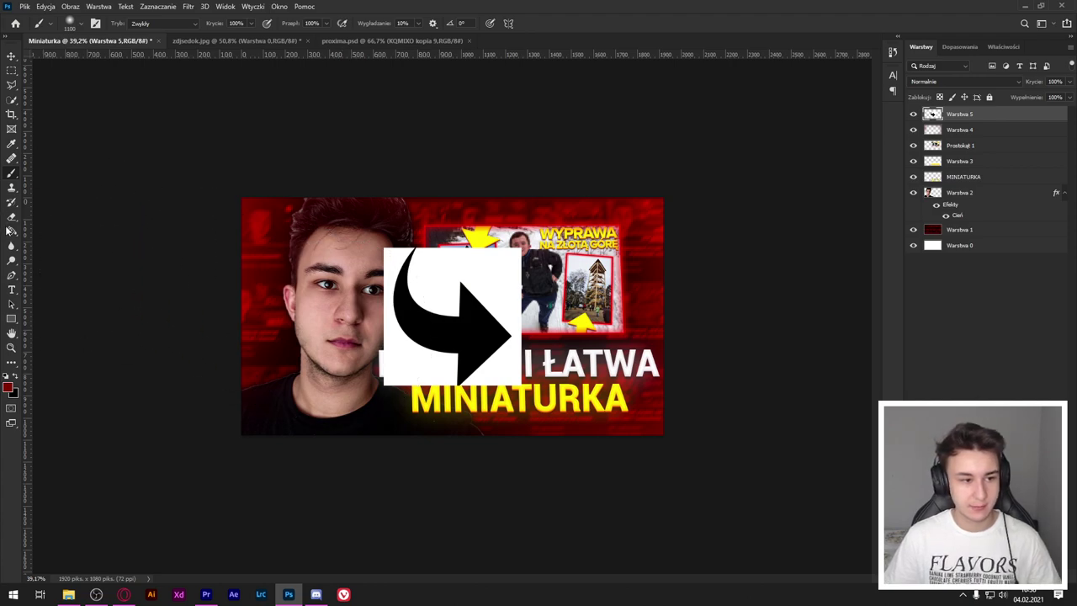
Erase the arrow's white background, then shrink and rotate it toward the right photo.
{"action": "left_click", "coordinate": [12, 217]}
{"action": "left_click", "coordinate": [59, 238]}
{"action": "left_click", "coordinate": [422, 336]}
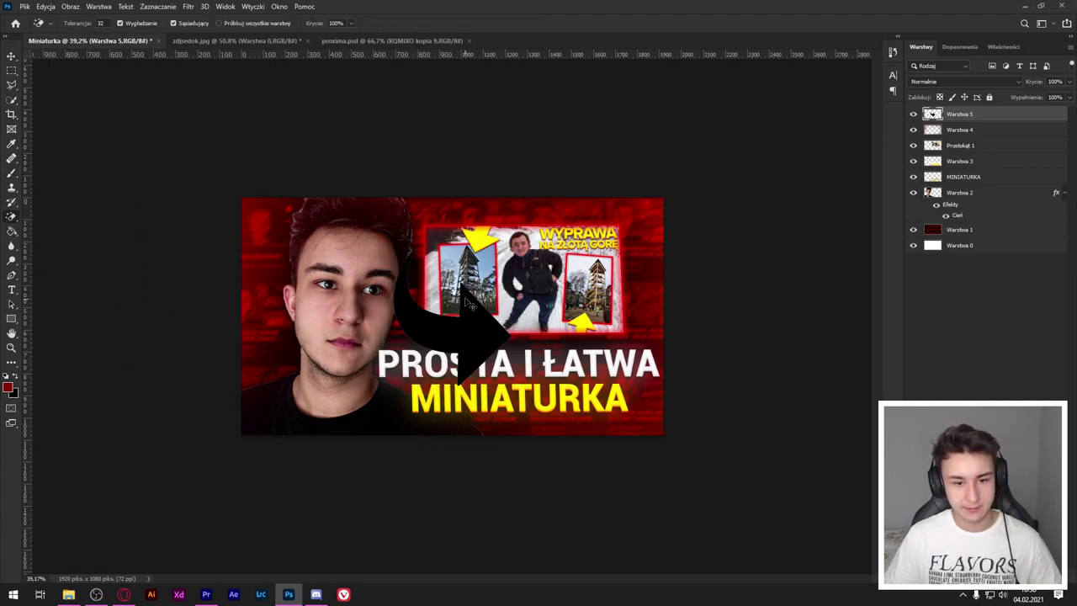
{"action": "key", "text": "ctrl+t"}
{"action": "mouse_move", "coordinate": [419, 187]}
{"action": "left_mouse_down"}
{"action": "mouse_move", "coordinate": [519, 345]}
{"action": "mouse_move", "coordinate": [455, 311]}
{"action": "mouse_move", "coordinate": [631, 337]}
{"action": "left_mouse_up"}
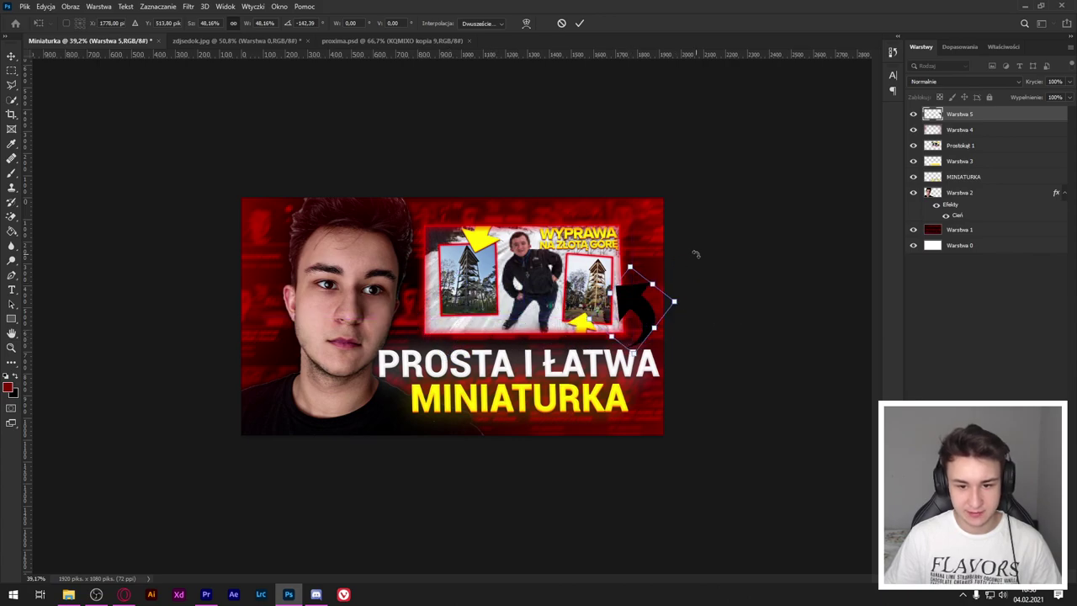
{"action": "mouse_move", "coordinate": [673, 251]}
{"action": "left_mouse_down"}
{"action": "mouse_move", "coordinate": [683, 284]}
{"action": "mouse_move", "coordinate": [658, 301]}
{"action": "left_mouse_up"}
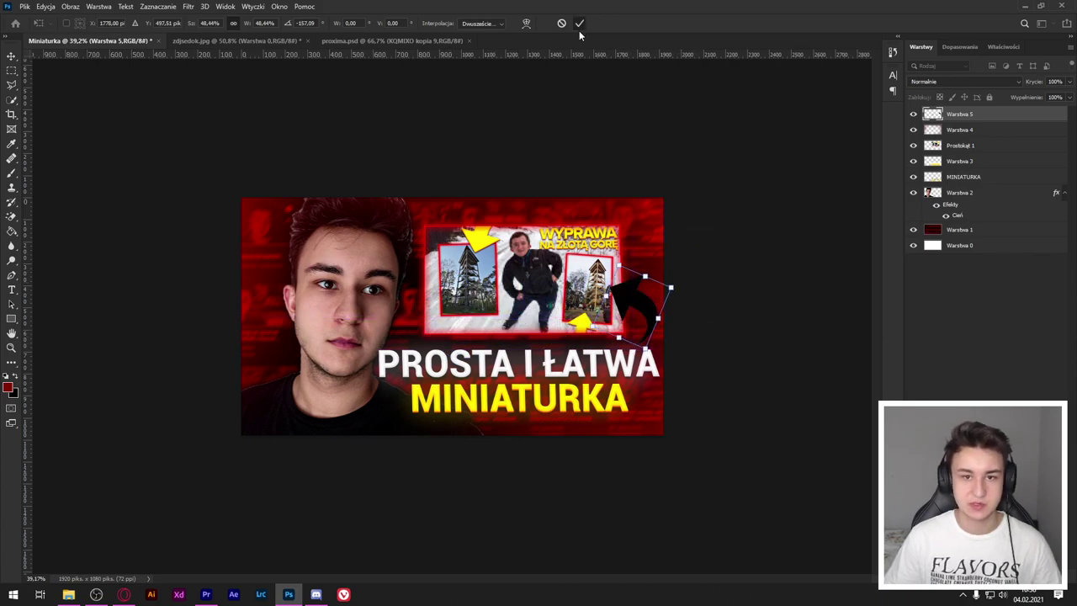
{"action": "left_click", "coordinate": [579, 23]}
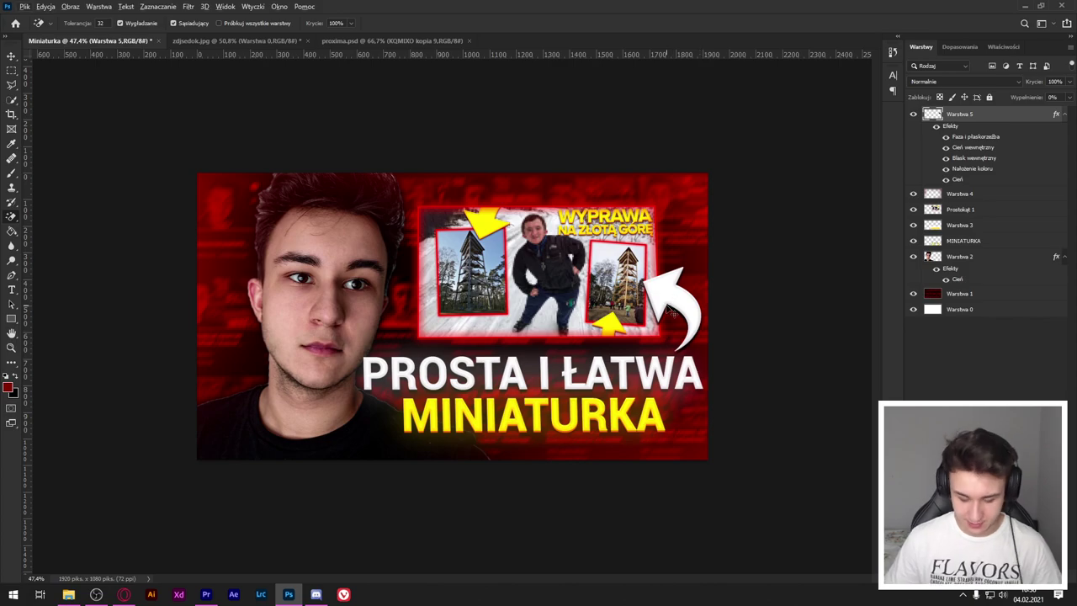
Duplicate the arrow, flip it horizontally, and place it beside the left tower photo.
{"action": "key", "text": "ctrl+j"}
{"action": "key", "text": "ctrl+t"}
{"action": "right_click", "coordinate": [666, 310]}
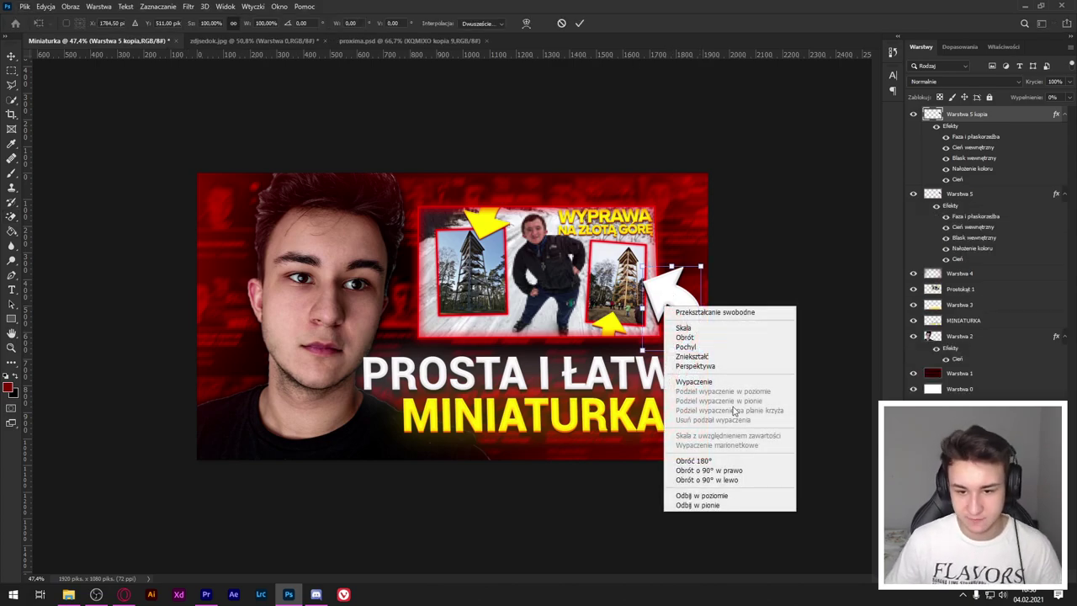
{"action": "left_click", "coordinate": [722, 495]}
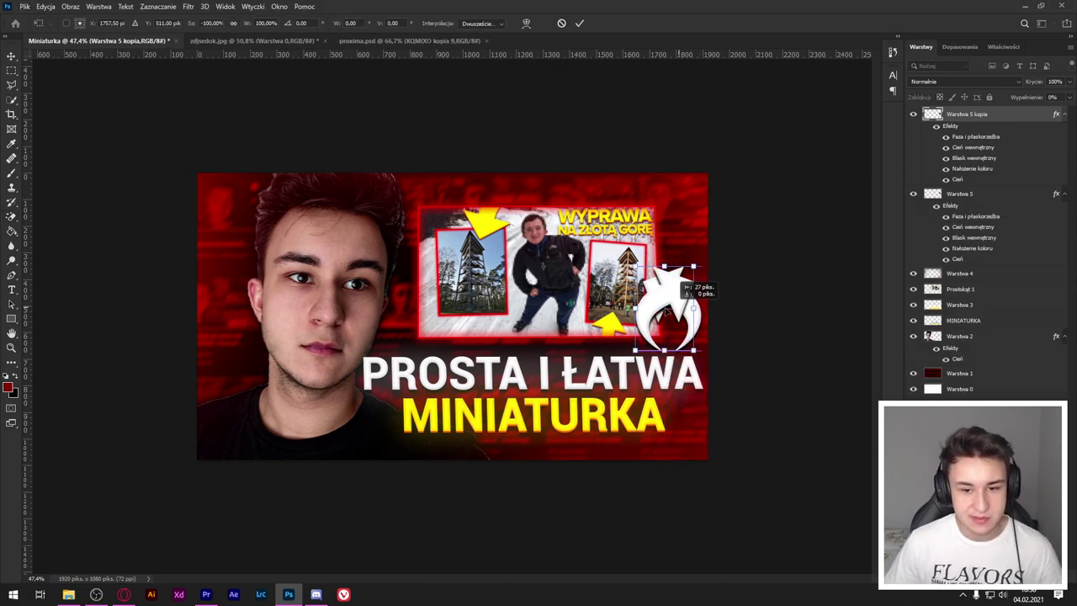
{"action": "left_click_drag", "start_coordinate": [678, 311], "coordinate": [429, 308]}
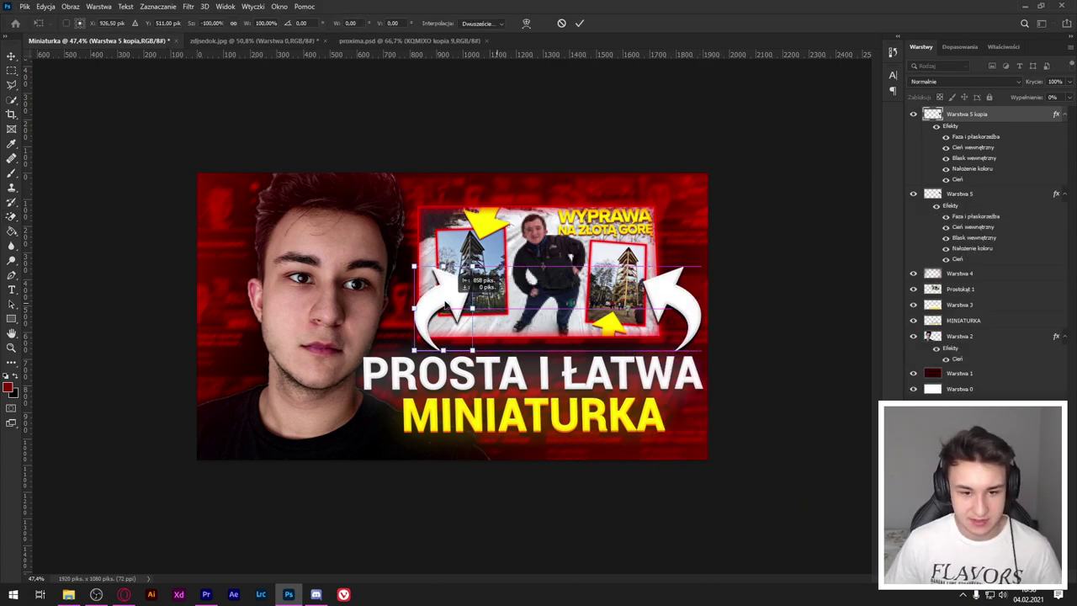
{"action": "left_click", "coordinate": [584, 25]}
{"action": "scroll", "coordinate": [606, 432], "scroll_direction": "down", "scroll_amount": 1}
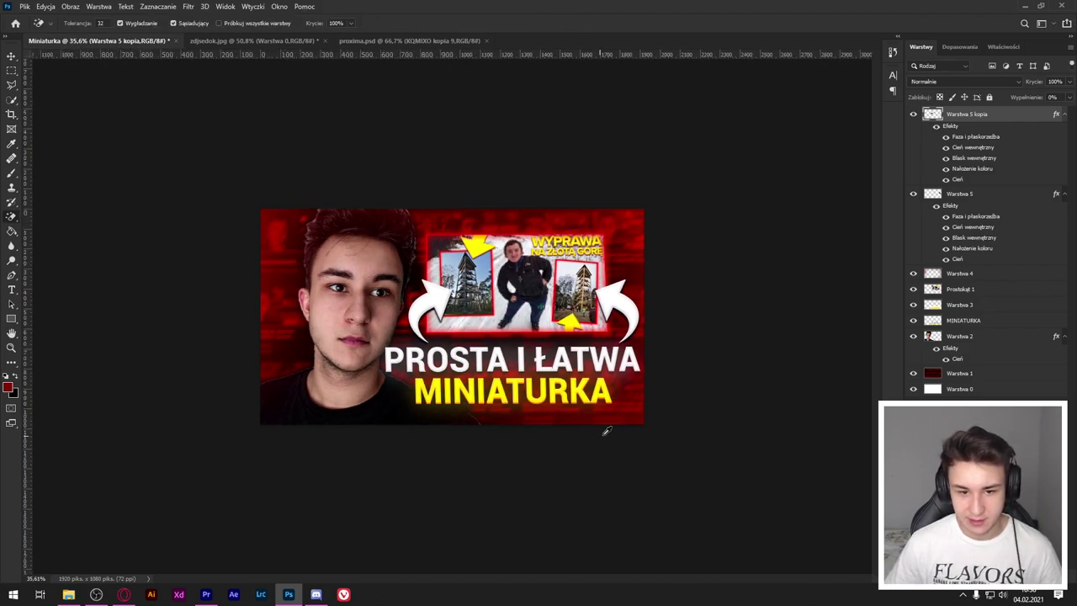
{"action": "scroll", "coordinate": [642, 412], "scroll_direction": "up", "scroll_amount": 2}
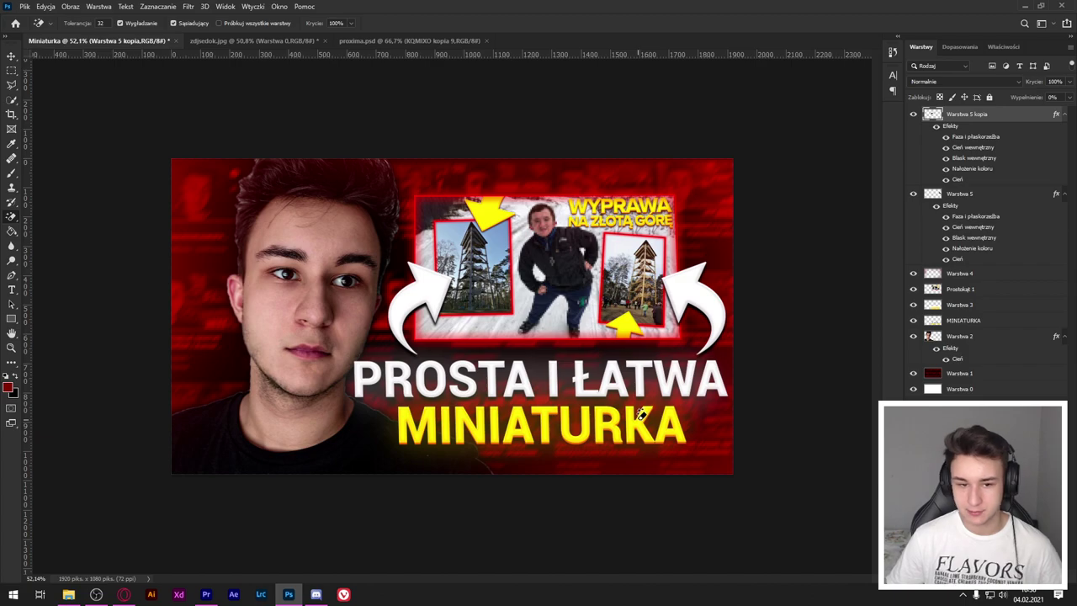
Merge all layers into one, duplicate it, and blur the copy with 6 px Gaussian Blur.
{"action": "left_click", "coordinate": [974, 390]}
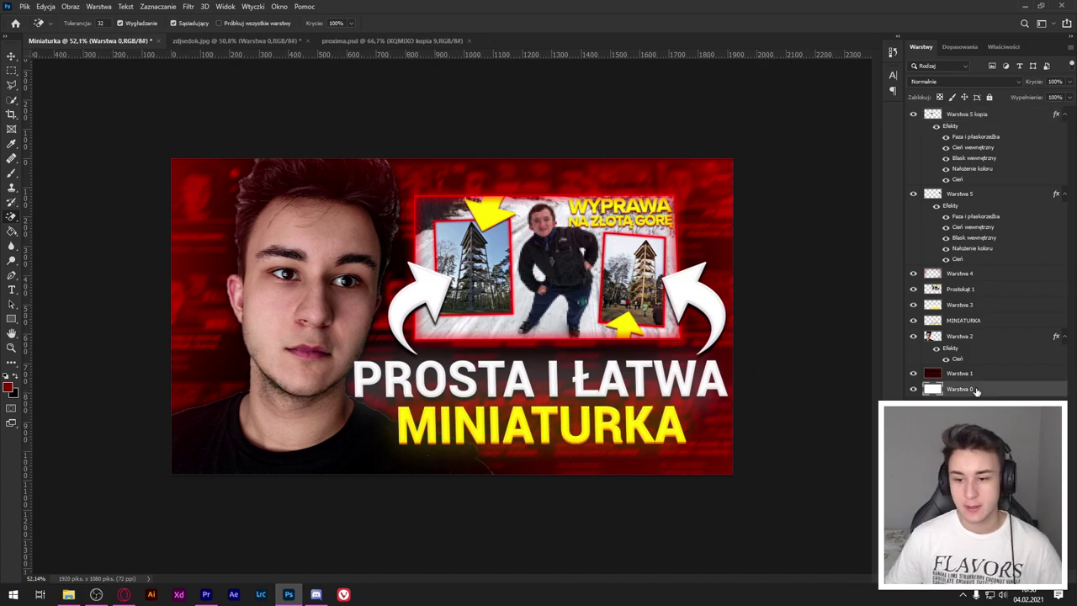
{"action": "left_click", "coordinate": [972, 119], "text": "shift"}
{"action": "right_click", "coordinate": [972, 119]}
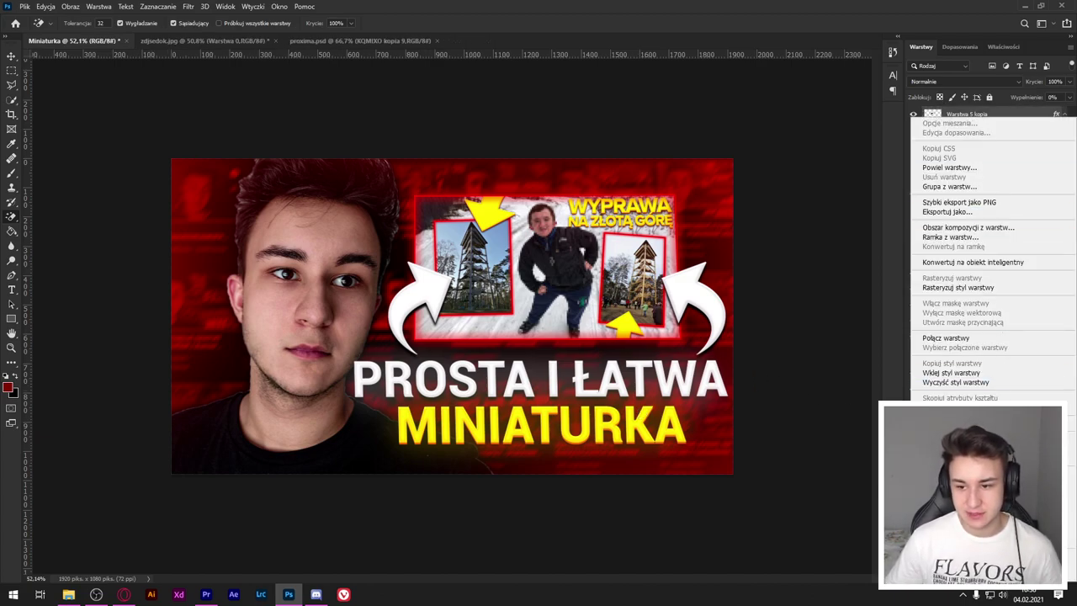
{"action": "left_click", "coordinate": [945, 338]}
{"action": "key", "text": "ctrl+j"}
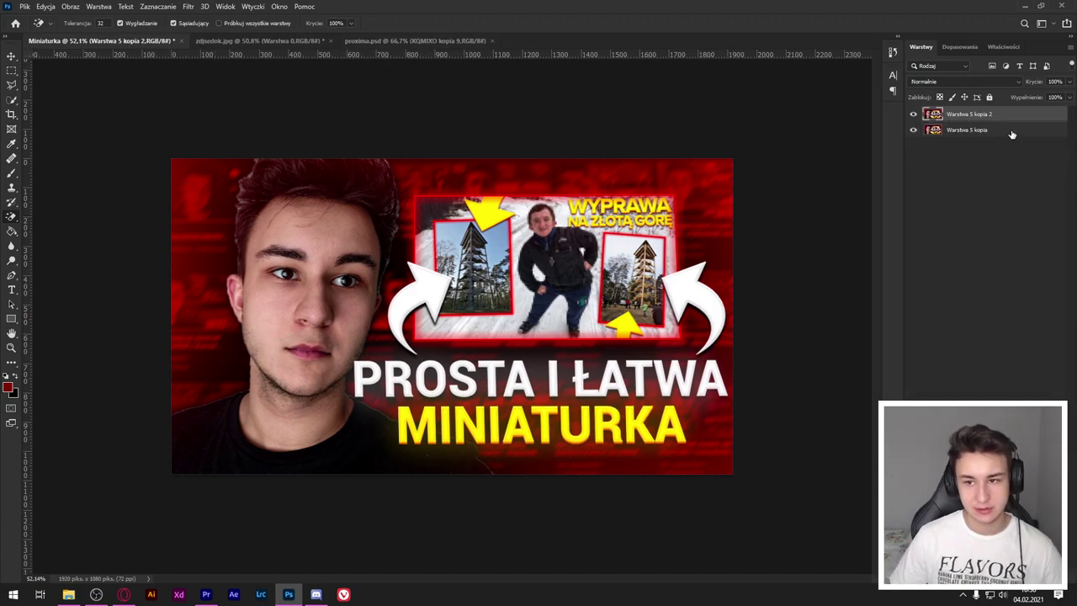
{"action": "left_click", "coordinate": [193, 7]}
{"action": "left_click", "coordinate": [380, 216]}
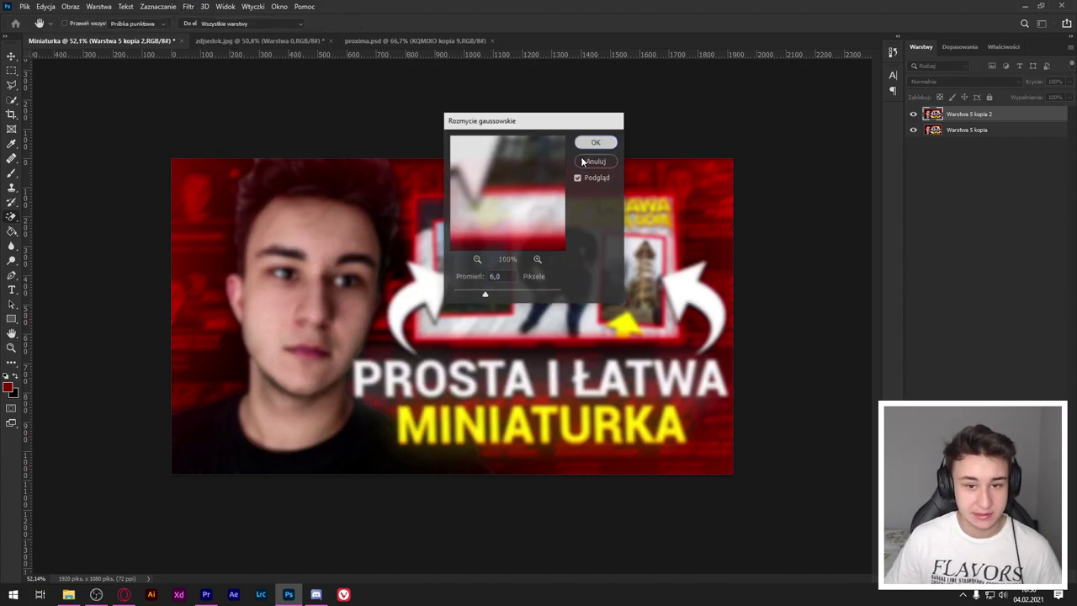
{"action": "left_click", "coordinate": [596, 142]}
Erase the blurred copy's centre with a large brush eraser and merge it down.
{"action": "right_click", "coordinate": [11, 216]}
{"action": "left_click", "coordinate": [50, 217]}
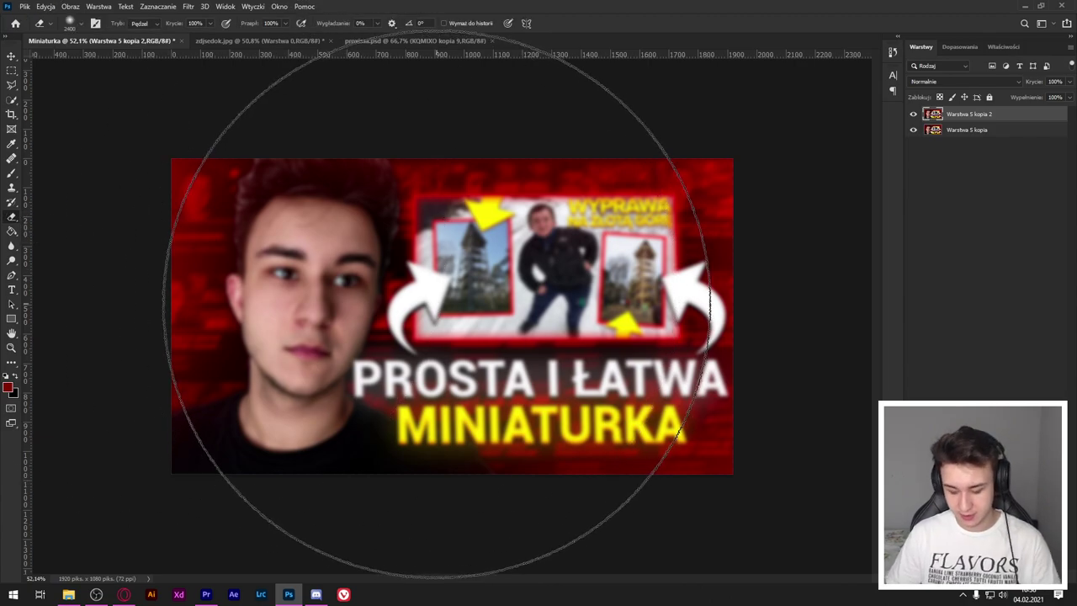
{"action": "key", "text": "bracketleft"}
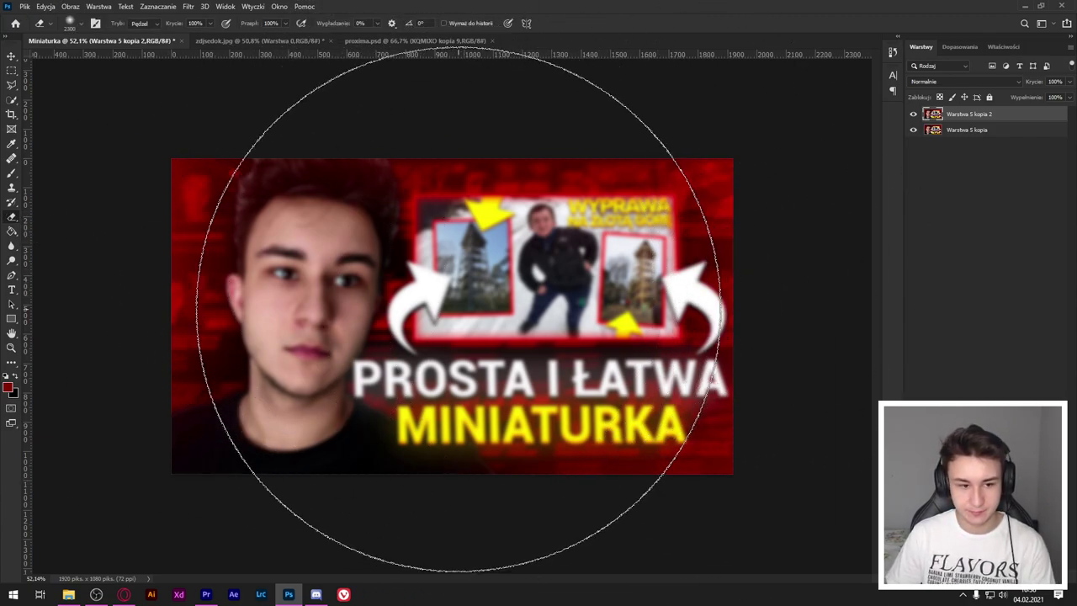
{"action": "key", "text": "bracketright"}
{"action": "key", "text": "bracketleft"}
{"action": "key", "text": "bracketright"}
{"action": "left_click", "coordinate": [458, 309]}
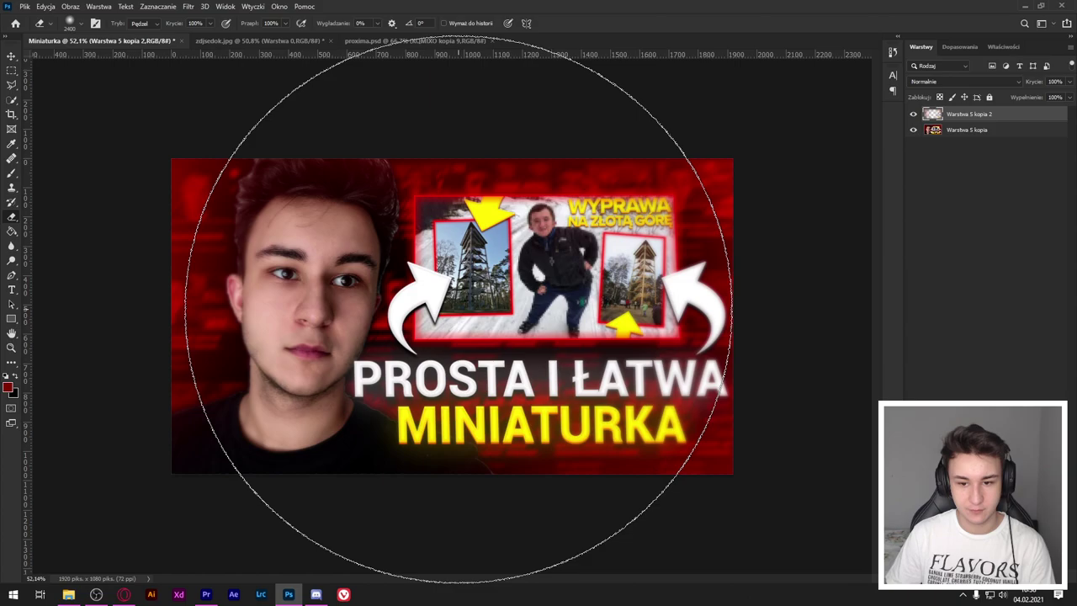
{"action": "right_click", "coordinate": [968, 114]}
{"action": "left_click", "coordinate": [972, 272]}
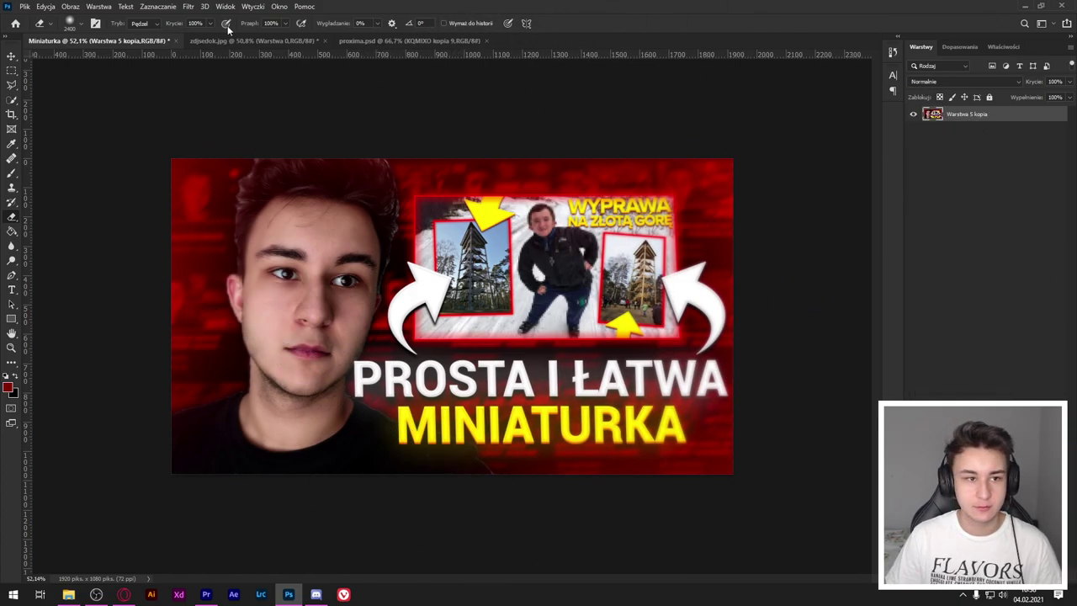
Apply Camera Raw to the merged Miniaturka layer with Texture +21 and Clarity +19.
{"action": "key", "text": "ctrl+shift+a"}
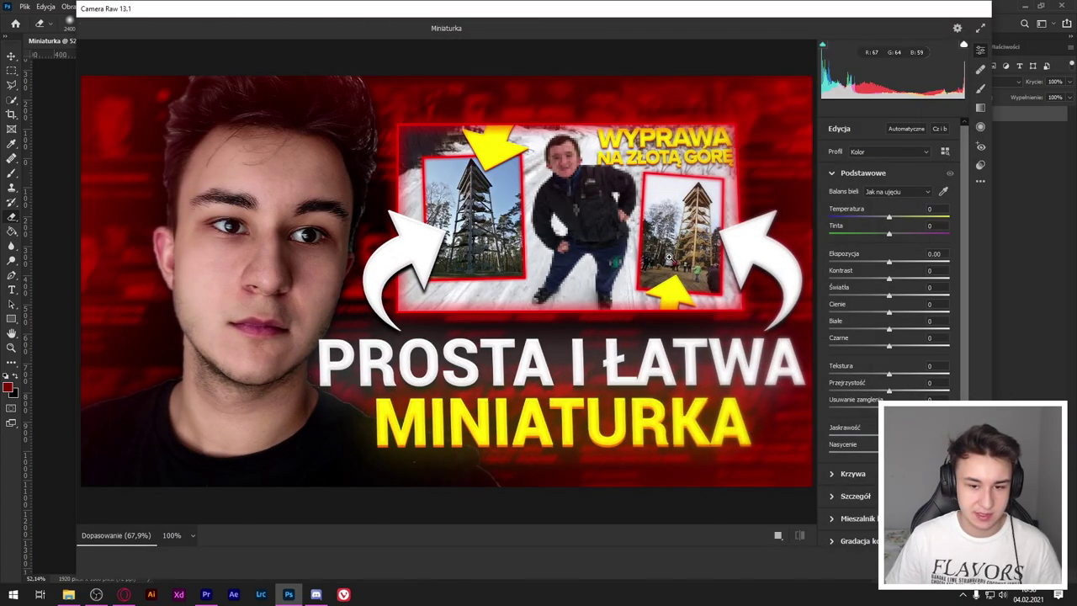
{"action": "left_click_drag", "start_coordinate": [897, 390], "coordinate": [901, 391]}
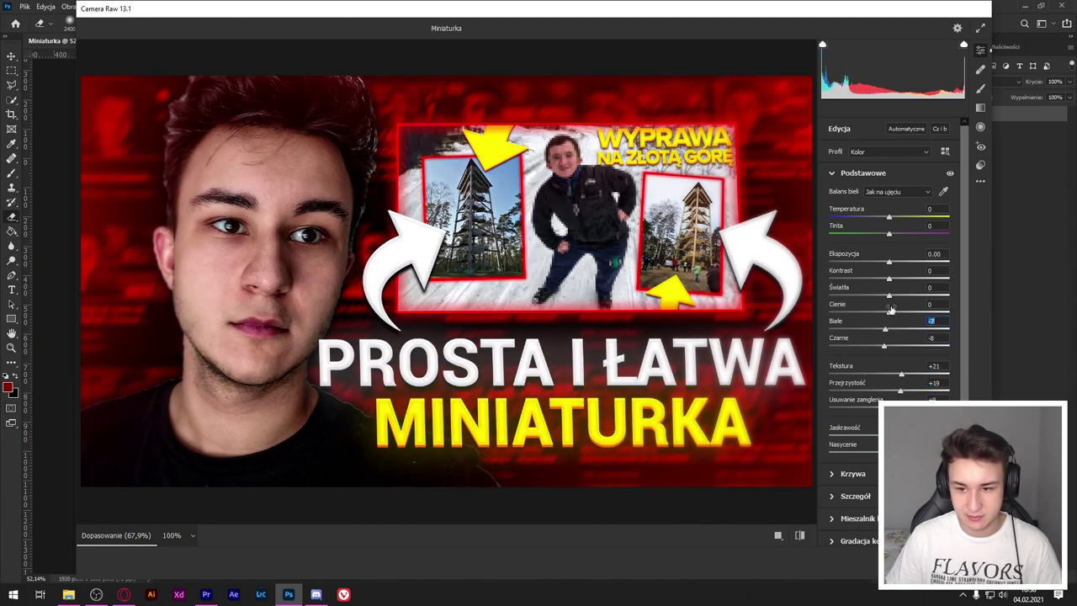
{"action": "key", "text": "Return"}
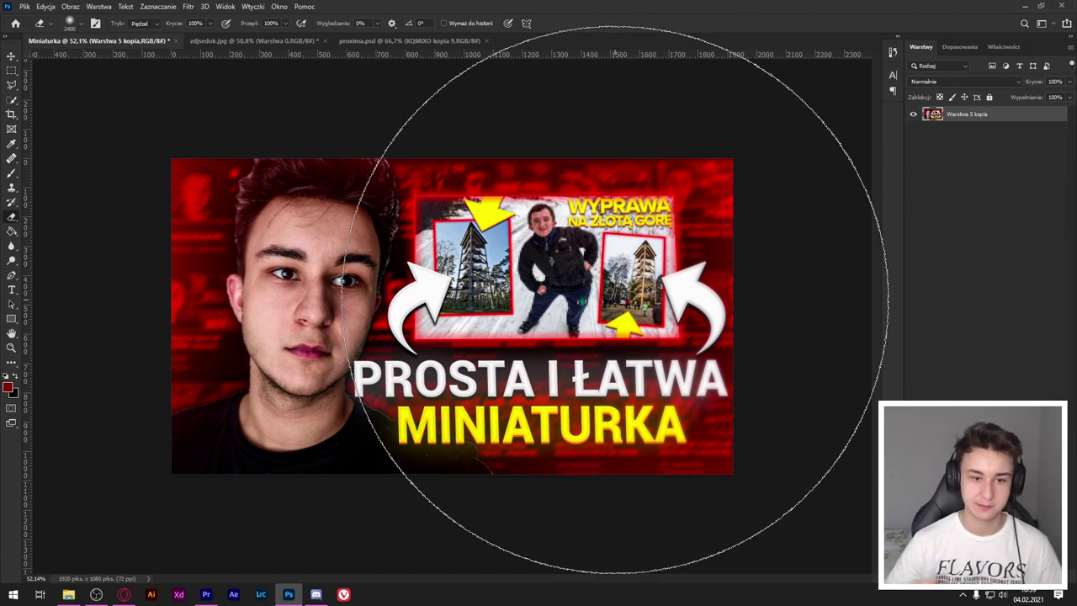
{"action": "scroll", "coordinate": [615, 300], "scroll_direction": "down", "scroll_amount": 1}
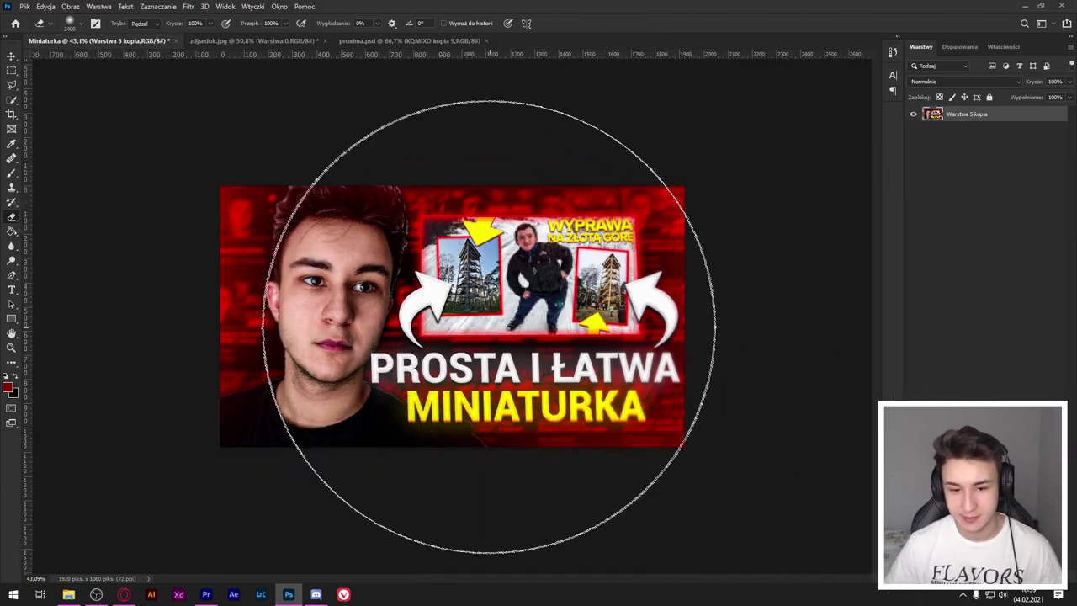
{"action": "scroll", "coordinate": [605, 278], "scroll_direction": "up", "scroll_amount": 1}
{"action": "scroll", "coordinate": [594, 240], "scroll_direction": "up", "scroll_amount": 1}
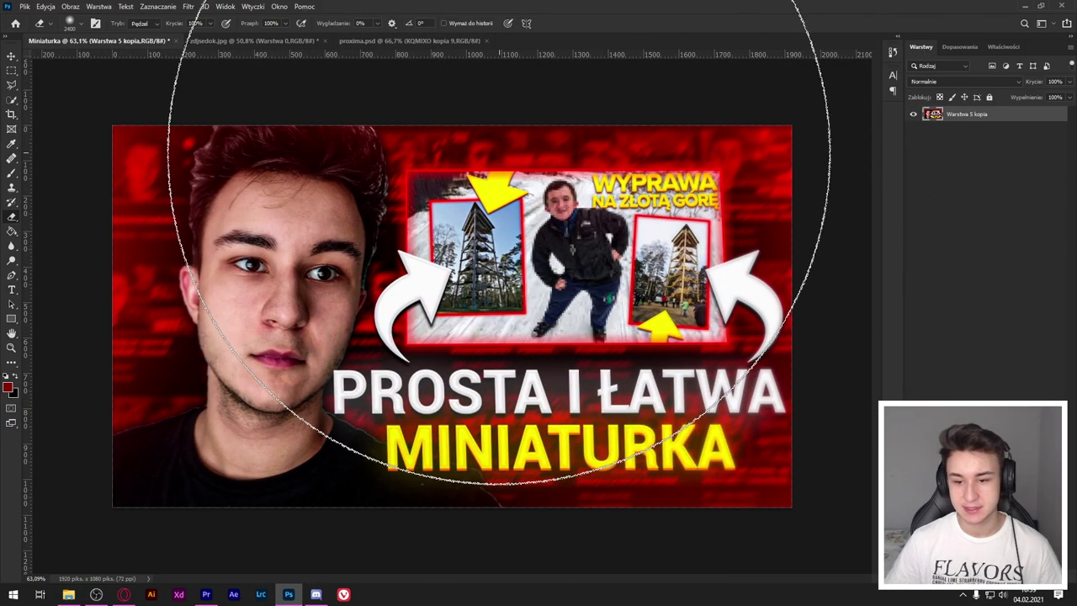